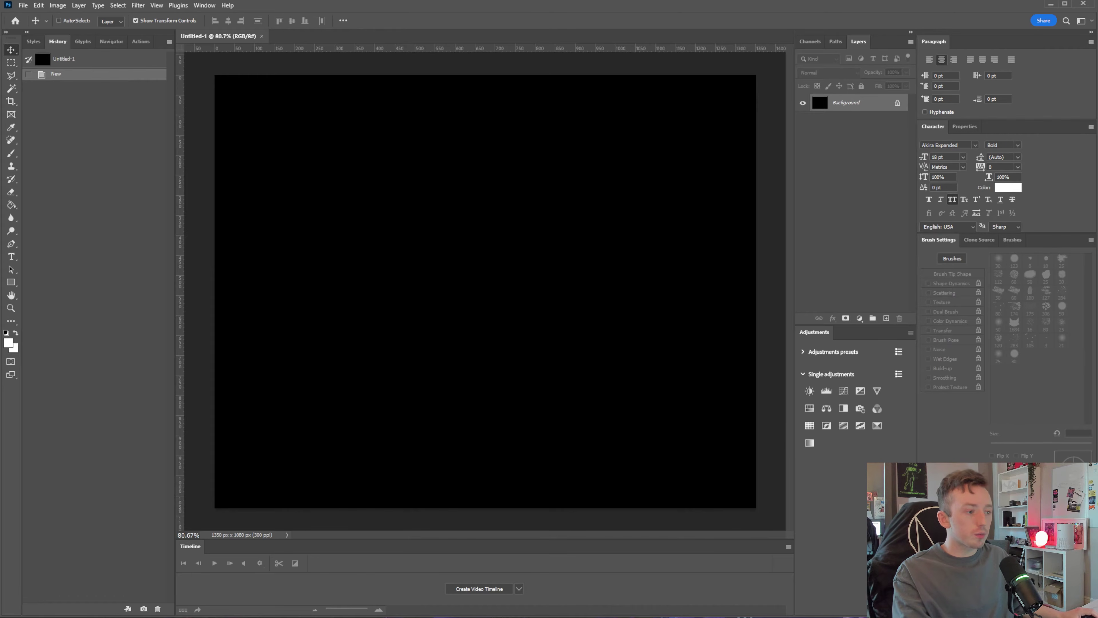
Switch to the Unsplash results for hands reaching and download the grey photo of two dark hands with fingertips almost touching
key("alt+Tab")
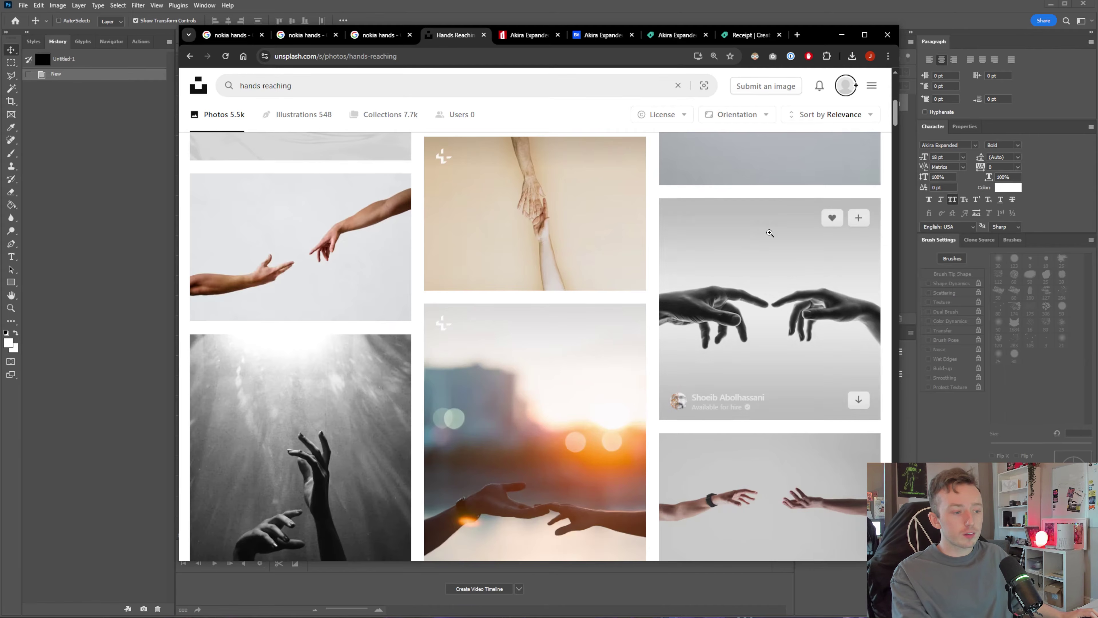
scroll(514, 268, "down", 7)
scroll(513, 269, "down", 10)
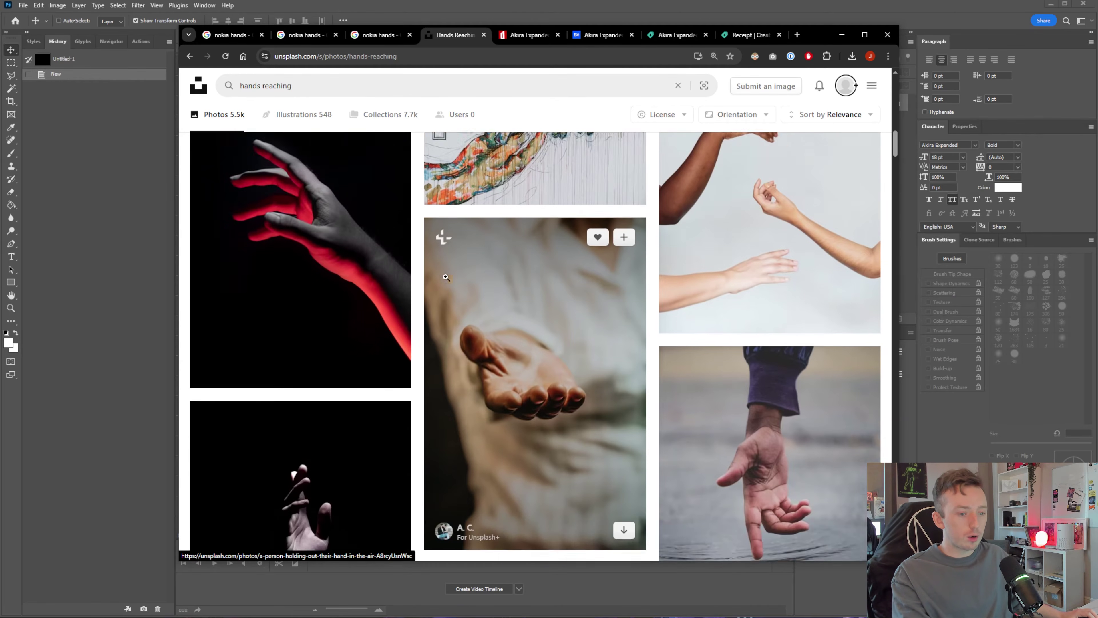
scroll(444, 289, "down", 10)
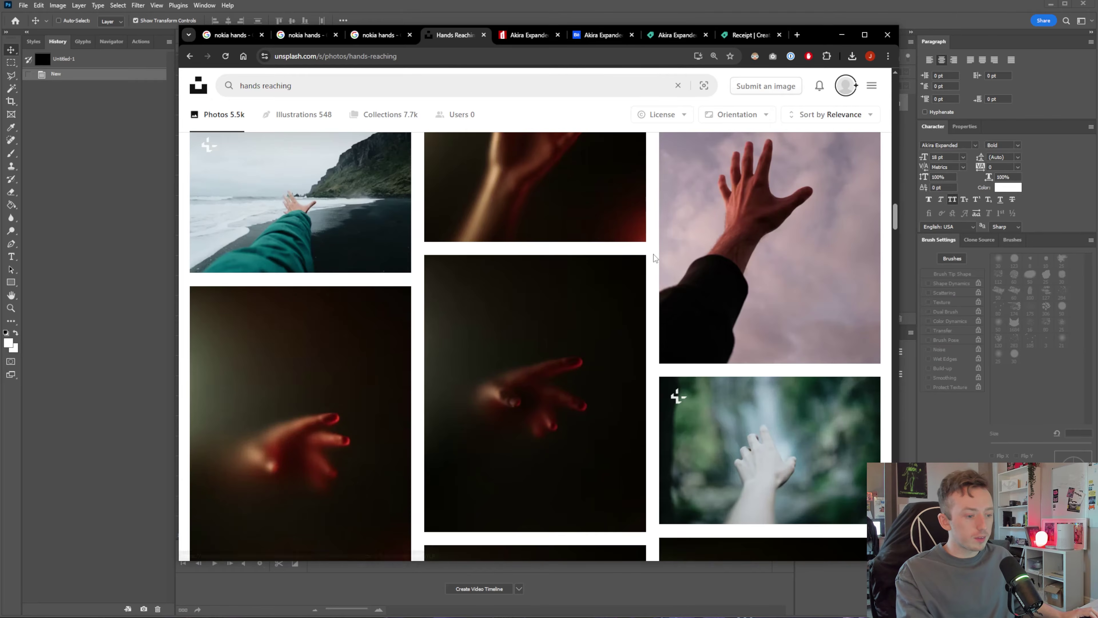
scroll(657, 258, "down", 10)
scroll(655, 258, "up", 10)
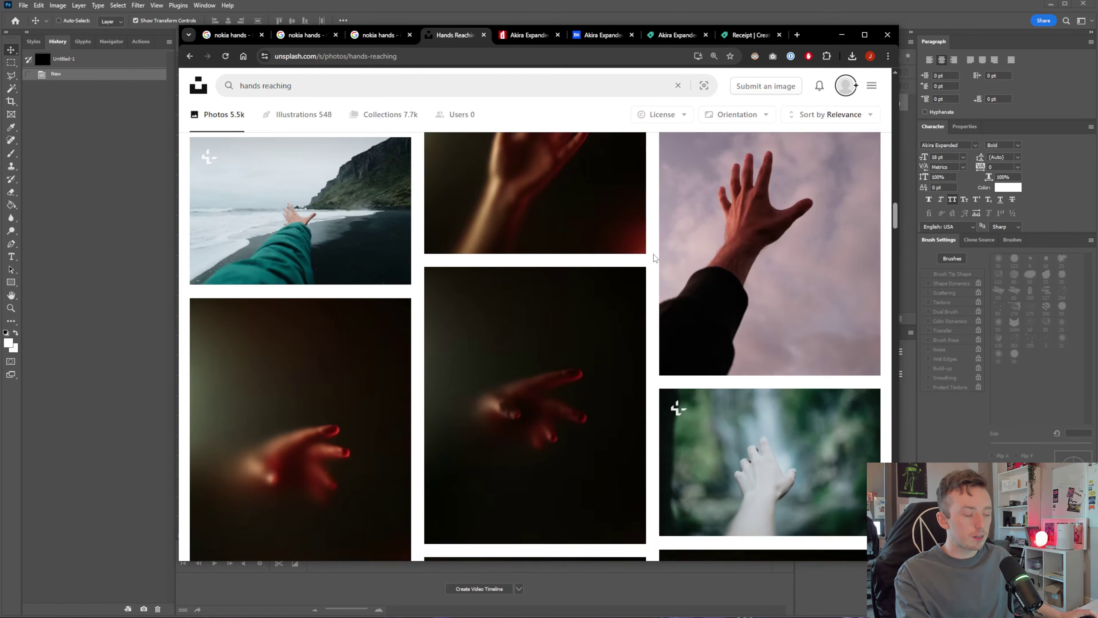
scroll(658, 258, "up", 10)
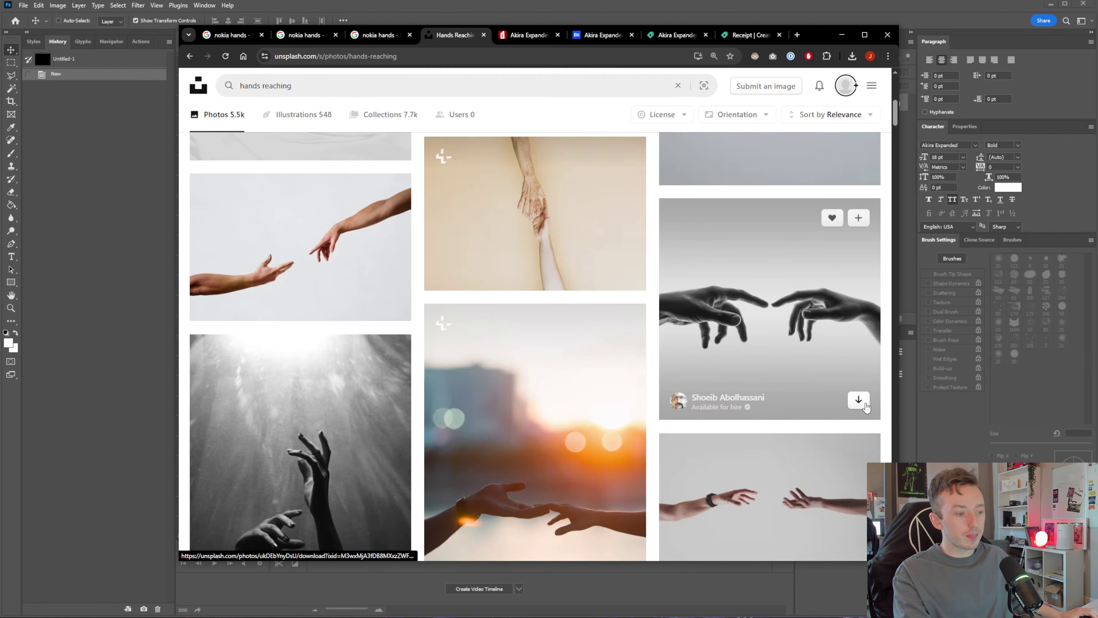
left_click(858, 400)
Place the downloaded hands photo into the Photoshop document as an embedded object, spanning the canvas width with the hands in the upper half
left_click_drag(390, 29, 1088, 109)
left_click_drag(973, 303, 498, 238)
left_click_drag(721, 300, 767, 302)
left_click_drag(689, 325, 684, 285)
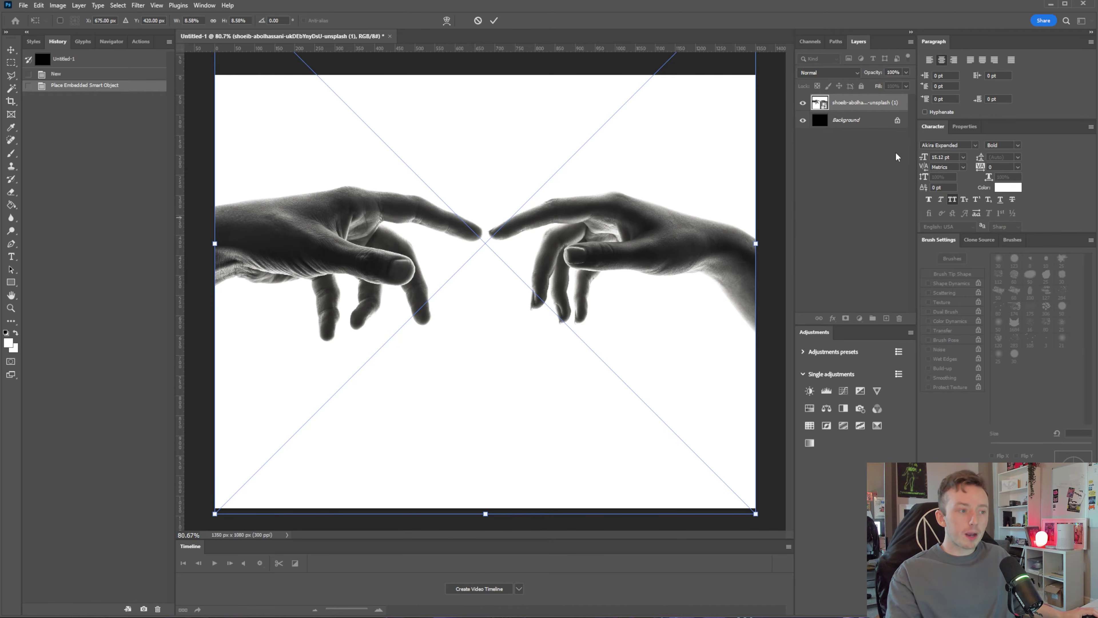
key("Return")
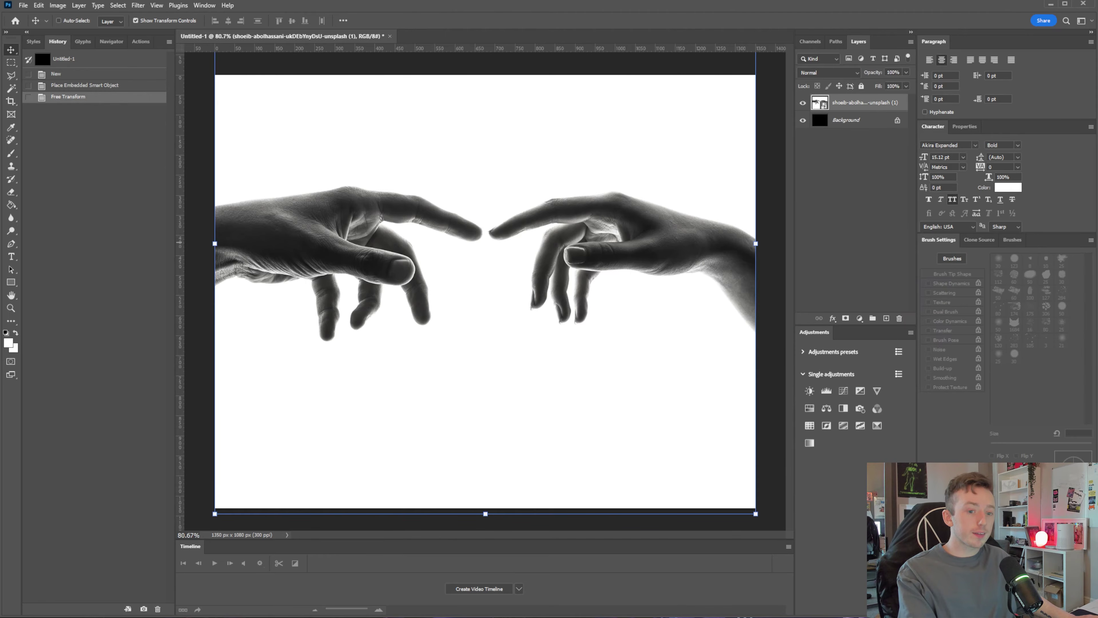
Add a full-height linear gradient over the photo, black at the bottom to white at the top, and shift its midpoint upward
left_click(12, 205)
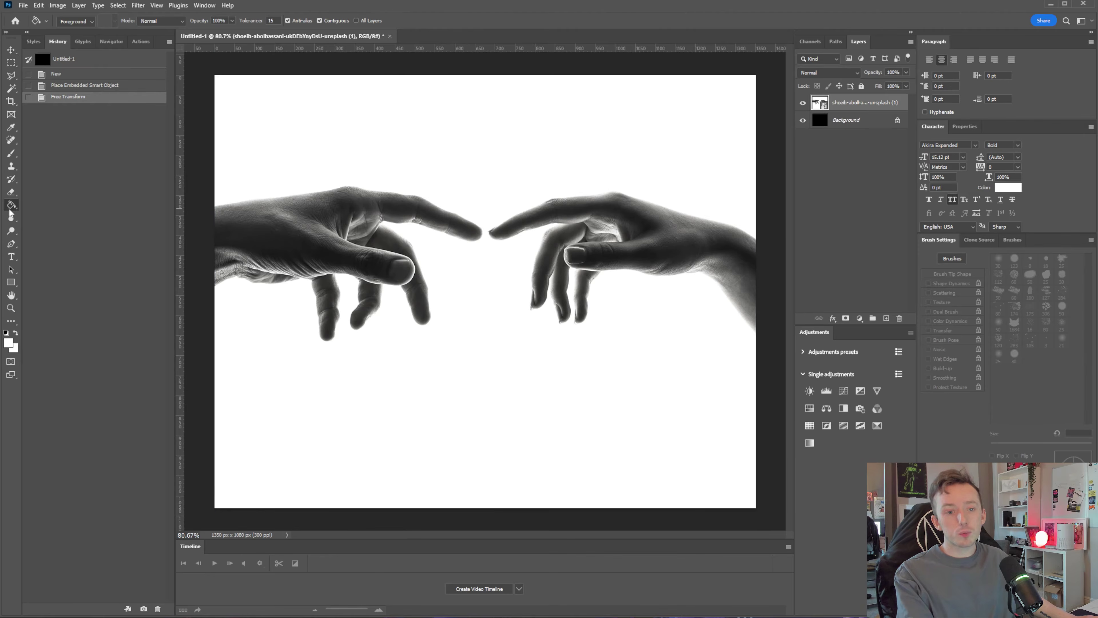
right_click(12, 210)
left_click(82, 201)
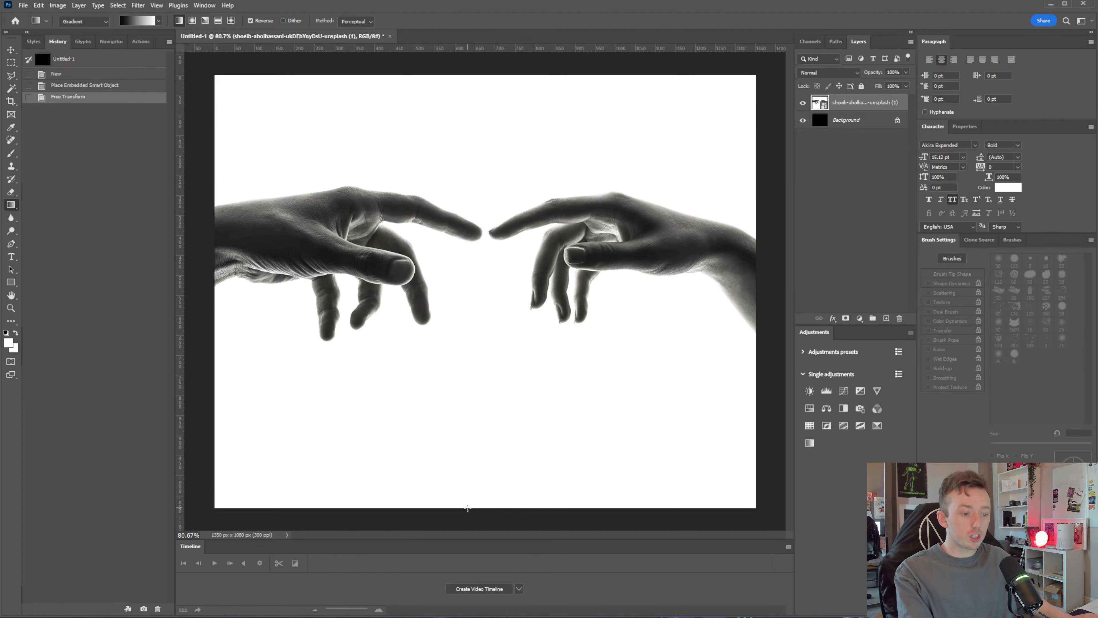
left_click_drag(479, 508, 478, 74)
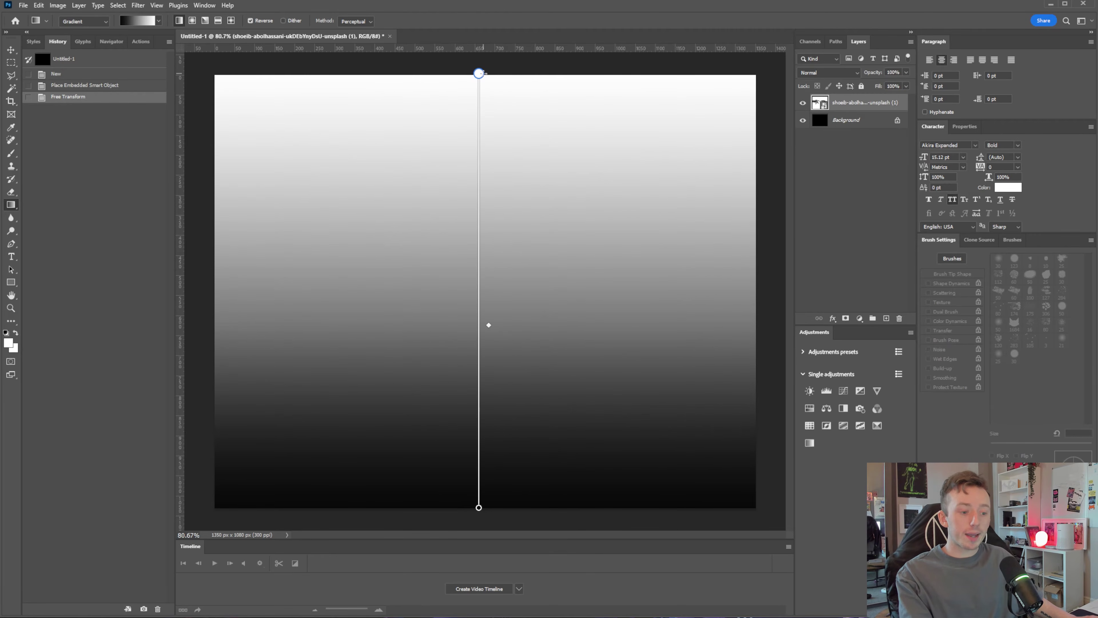
left_click_drag(489, 325, 498, 268)
Try Multiply blending and an unreversed gradient, settling on Darken for the gradient layer with Reverse enabled
left_click(840, 72)
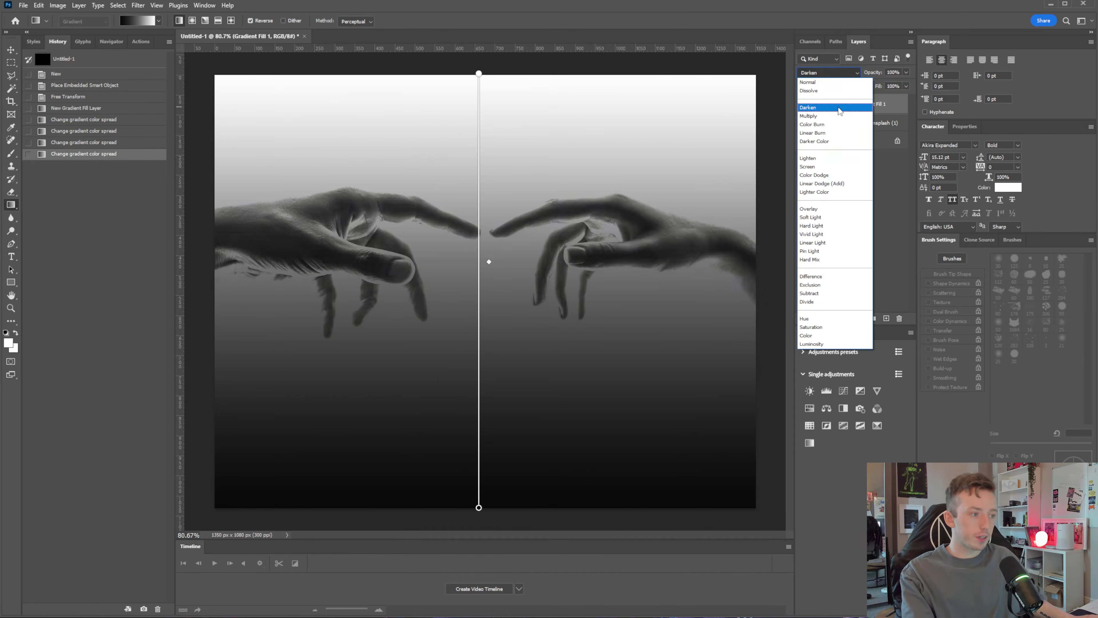
left_click(835, 114)
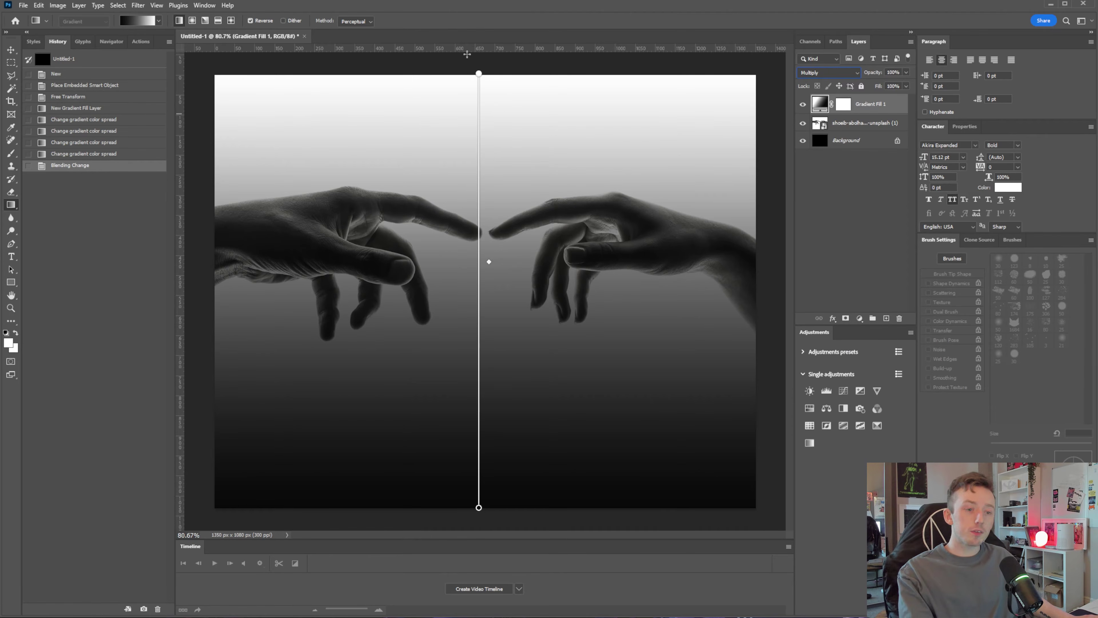
left_click(251, 21)
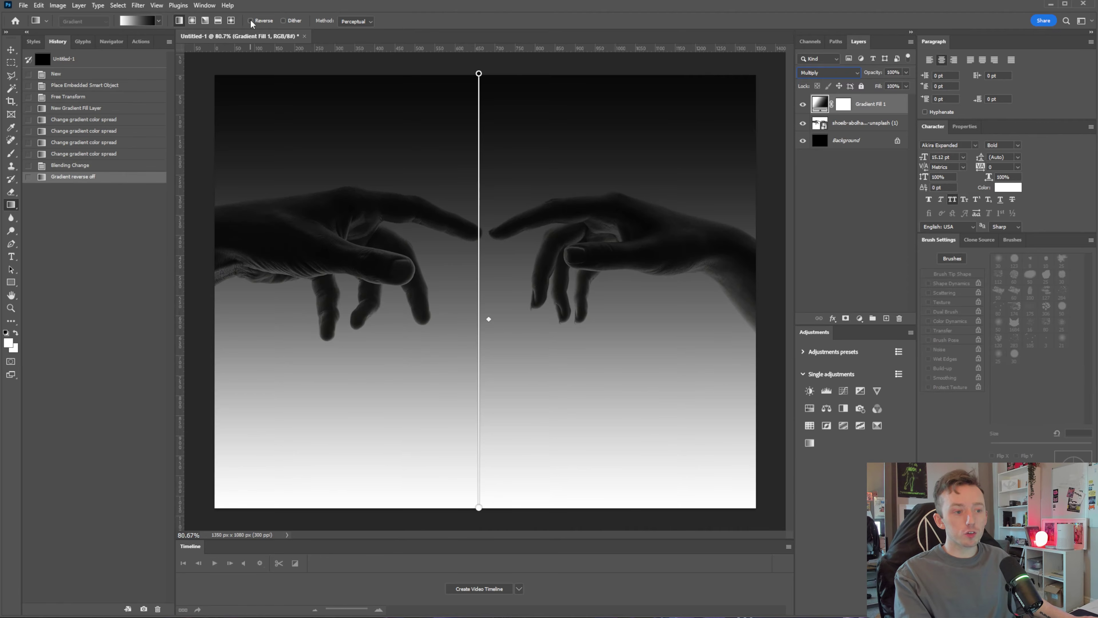
left_click(834, 73)
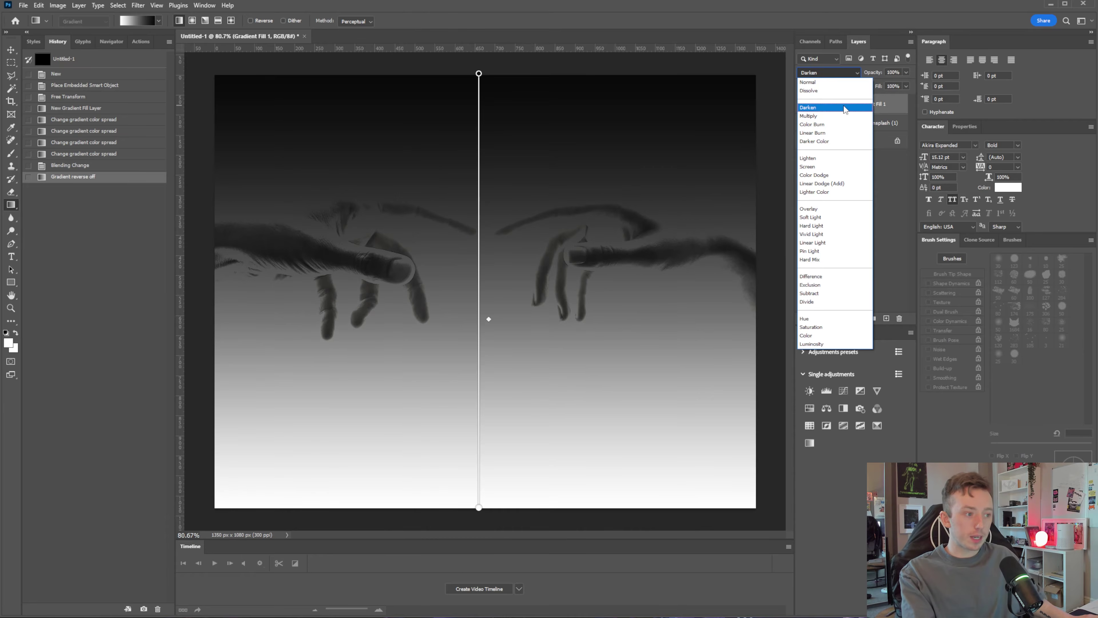
left_click(821, 107)
left_click(256, 20)
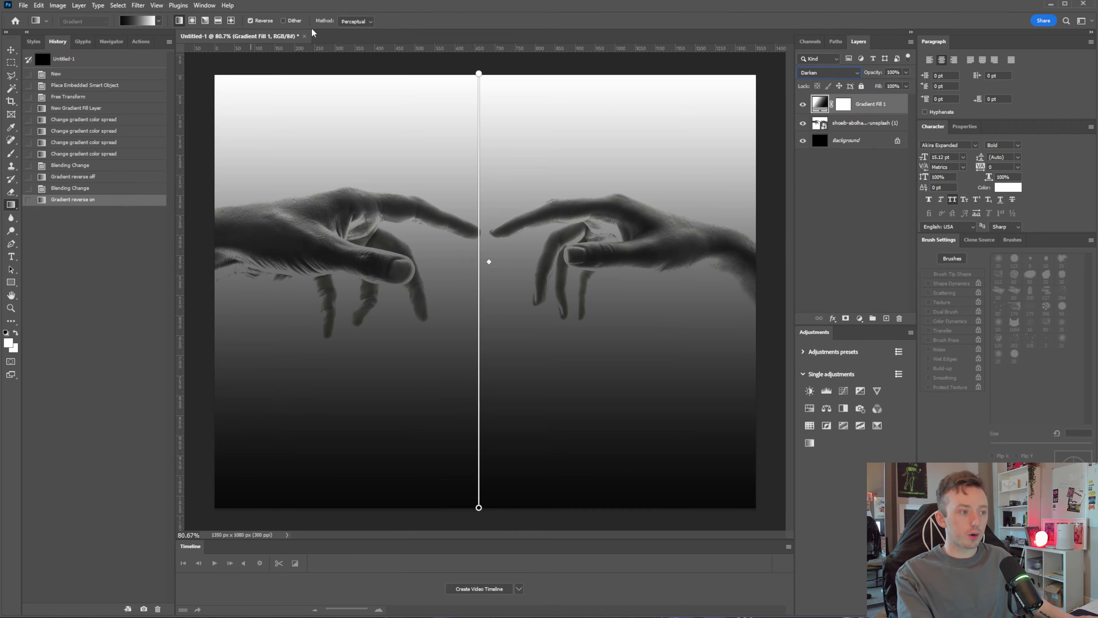
Add a white text layer reading DITHER BOY in Akira Expanded Bold below the hands
key("t")
left_click(303, 404)
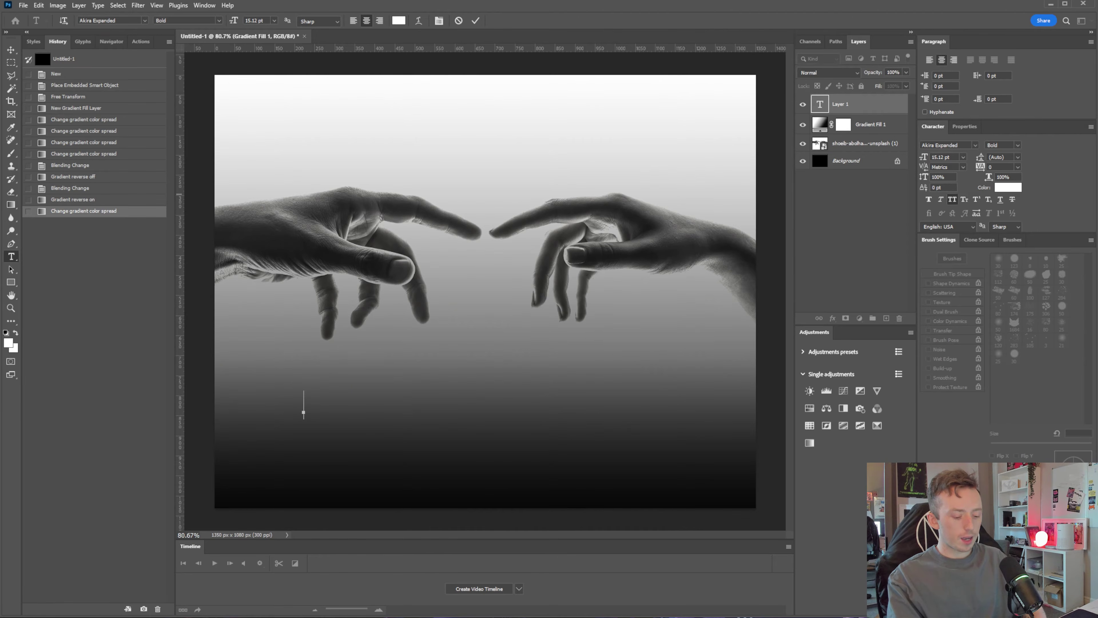
type("DITHER")
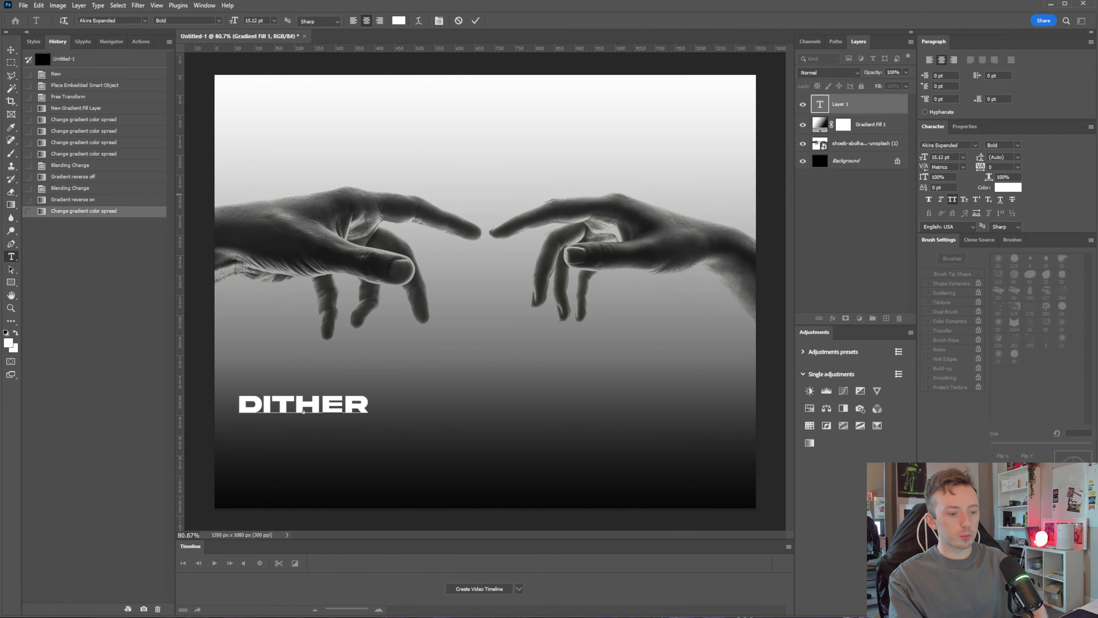
type(" BOY")
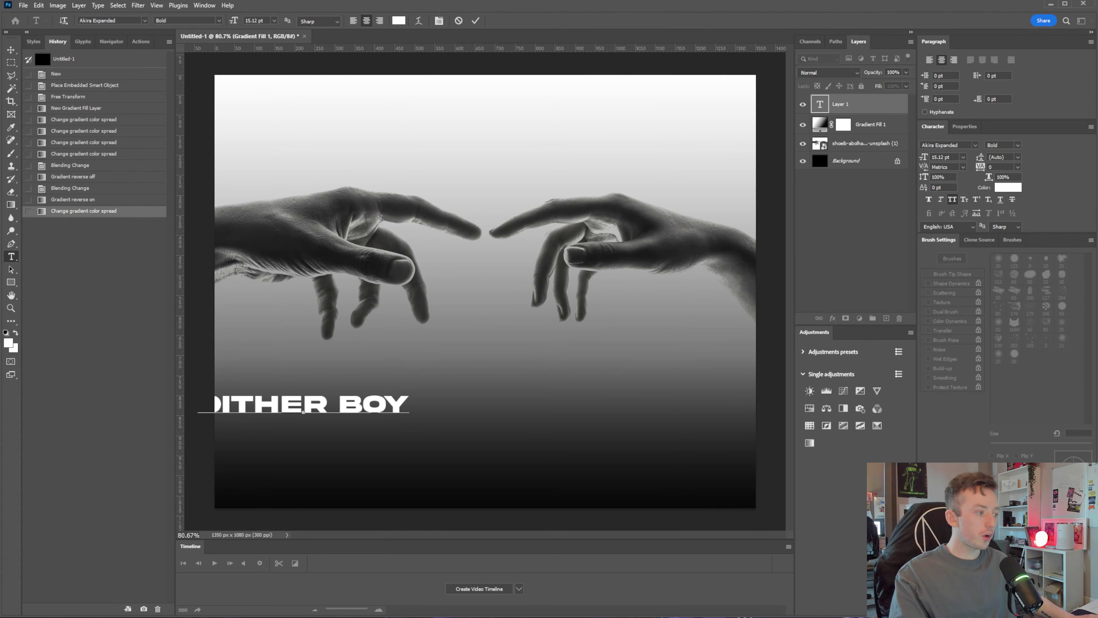
key("ctrl+Return")
Move the DITHER BOY title into the dark area near the canvas bottom and set its font size to 33 pt
key("v")
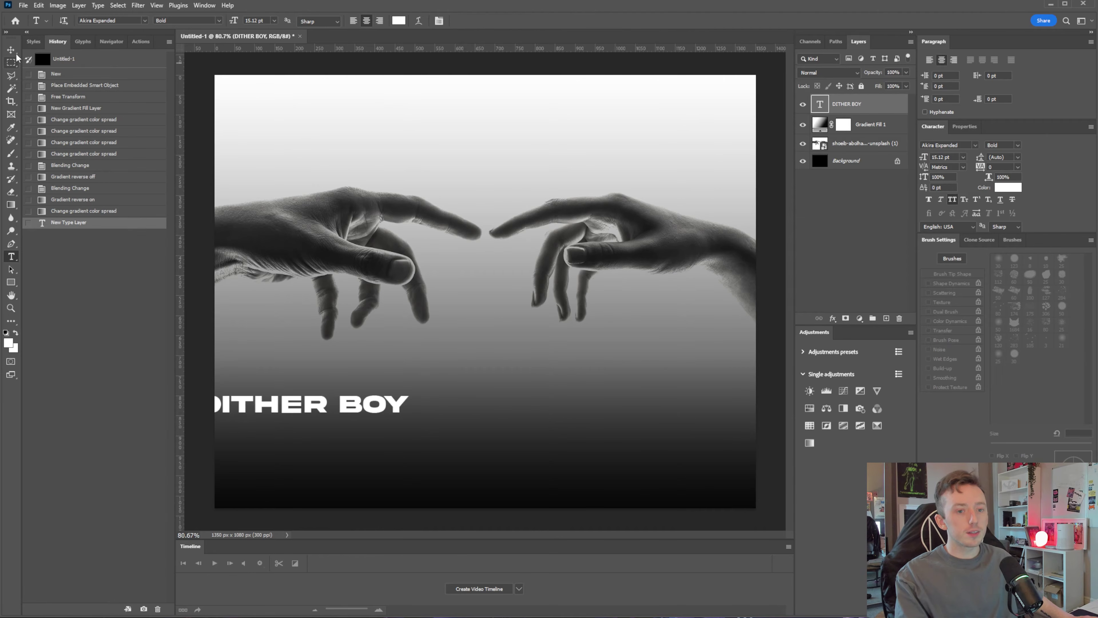
left_click_drag(284, 162, 340, 235)
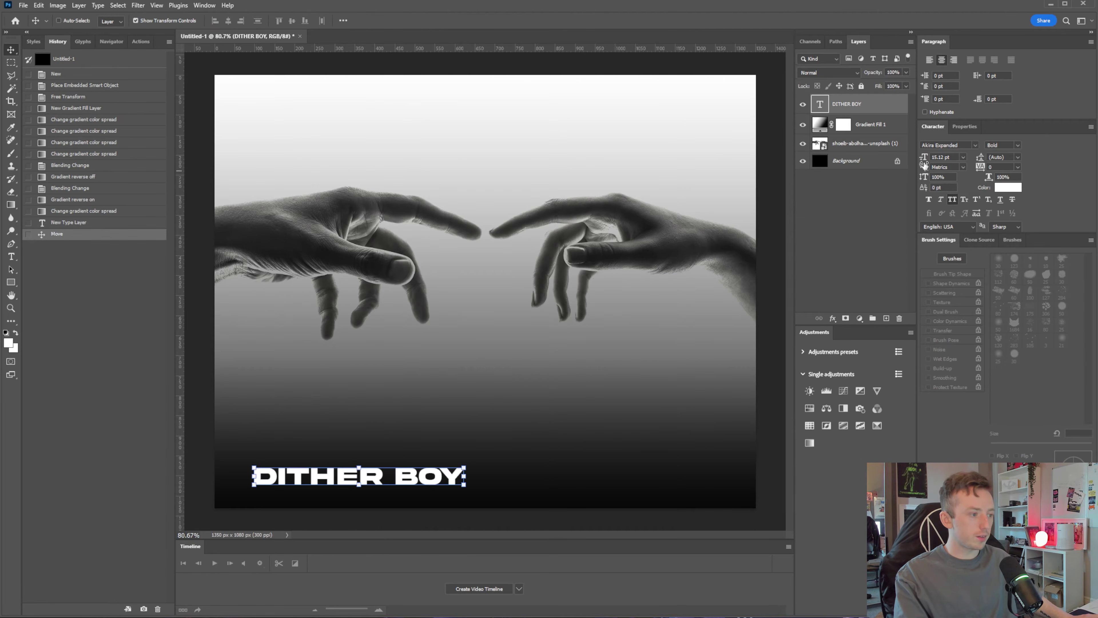
left_click_drag(924, 165, 943, 160)
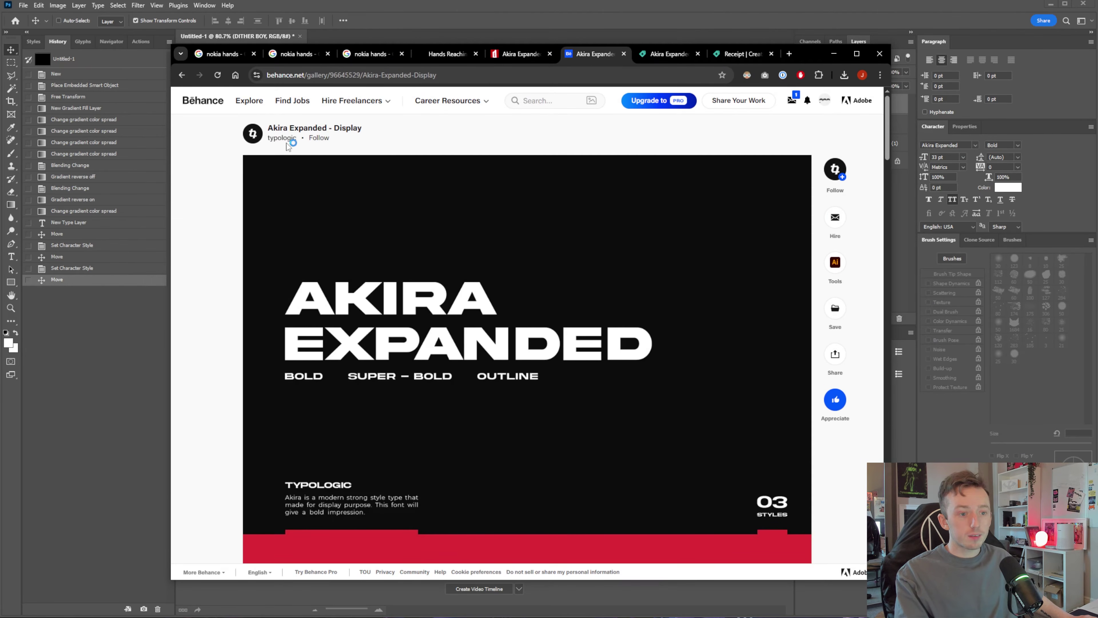
Examine the Akira Expanded font pages on Behance and DaFont in the browser, and return to the Photoshop document
mouse_move(414, 157)
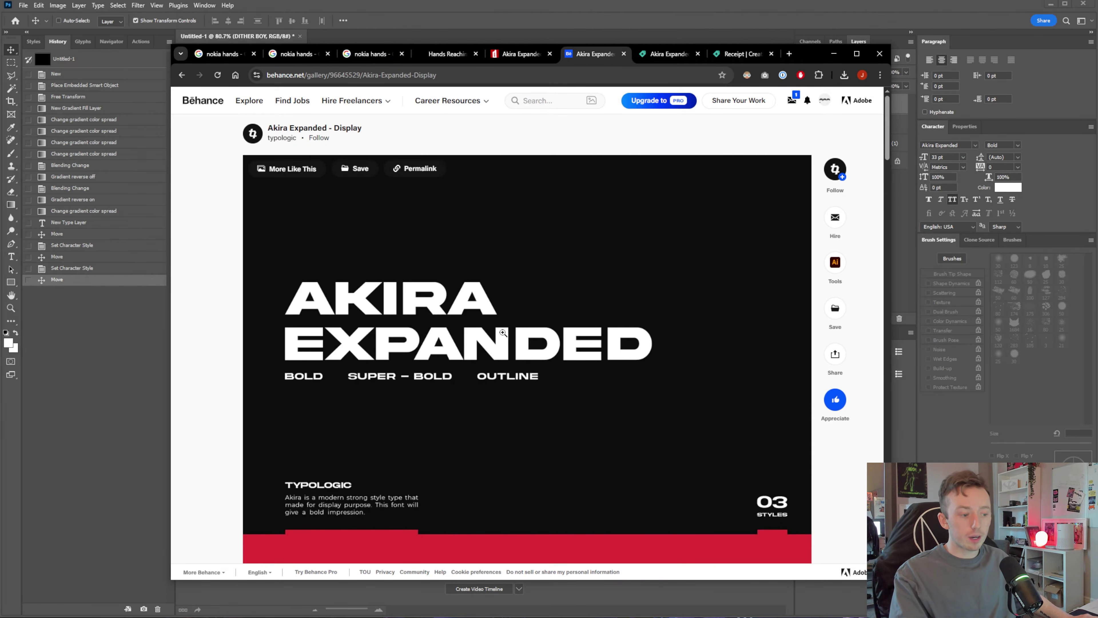
scroll(502, 332, "down", 10)
scroll(503, 332, "up", 10)
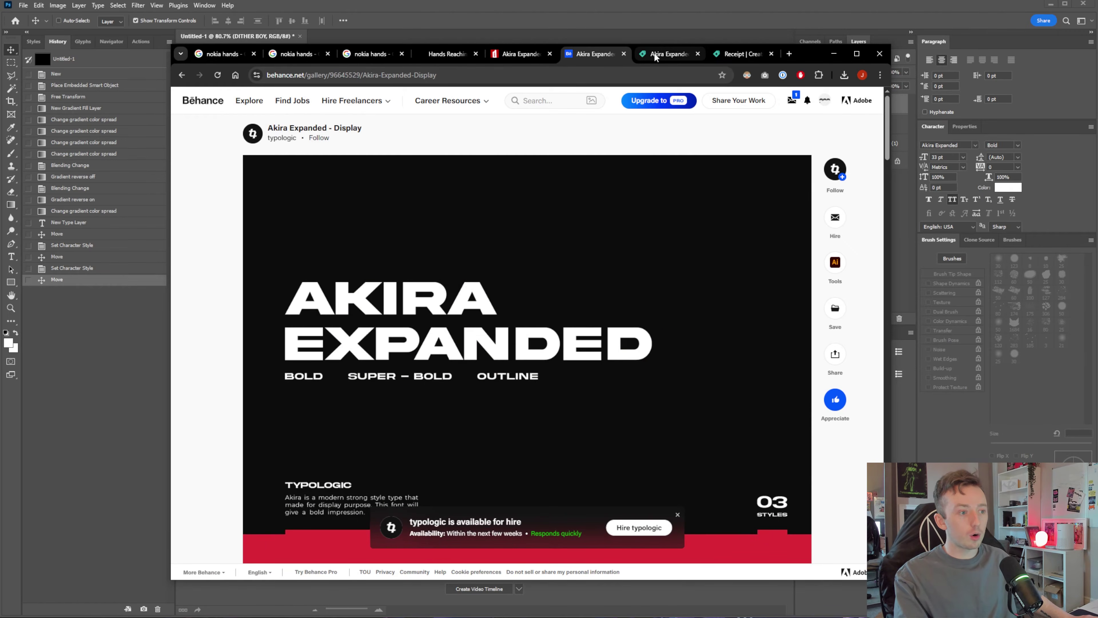
left_click(656, 57)
left_click(508, 54)
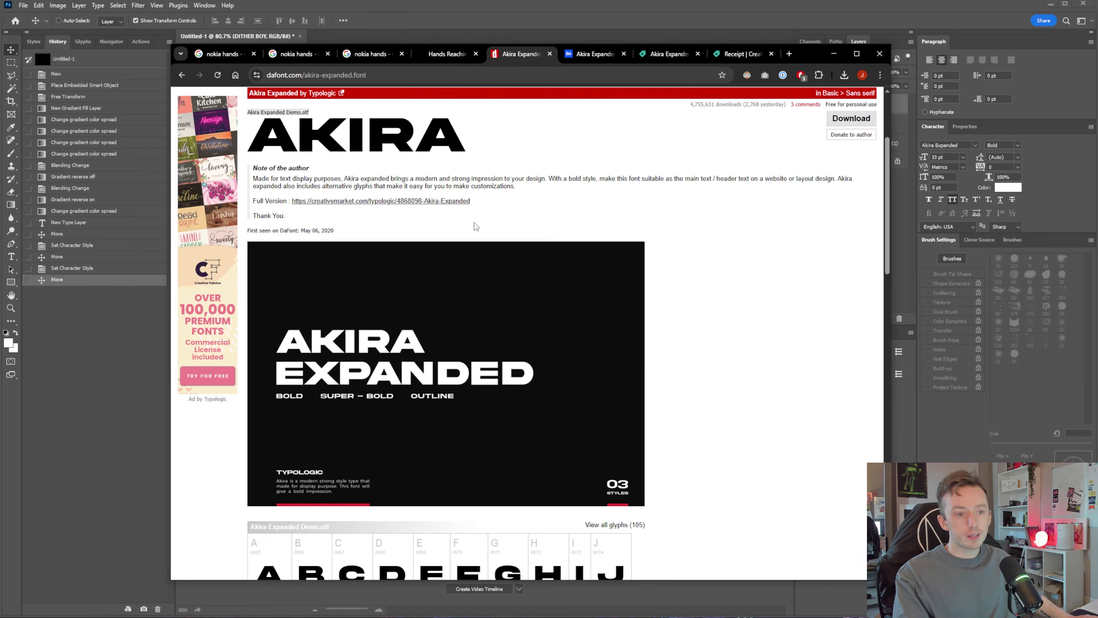
scroll(476, 226, "up", 4)
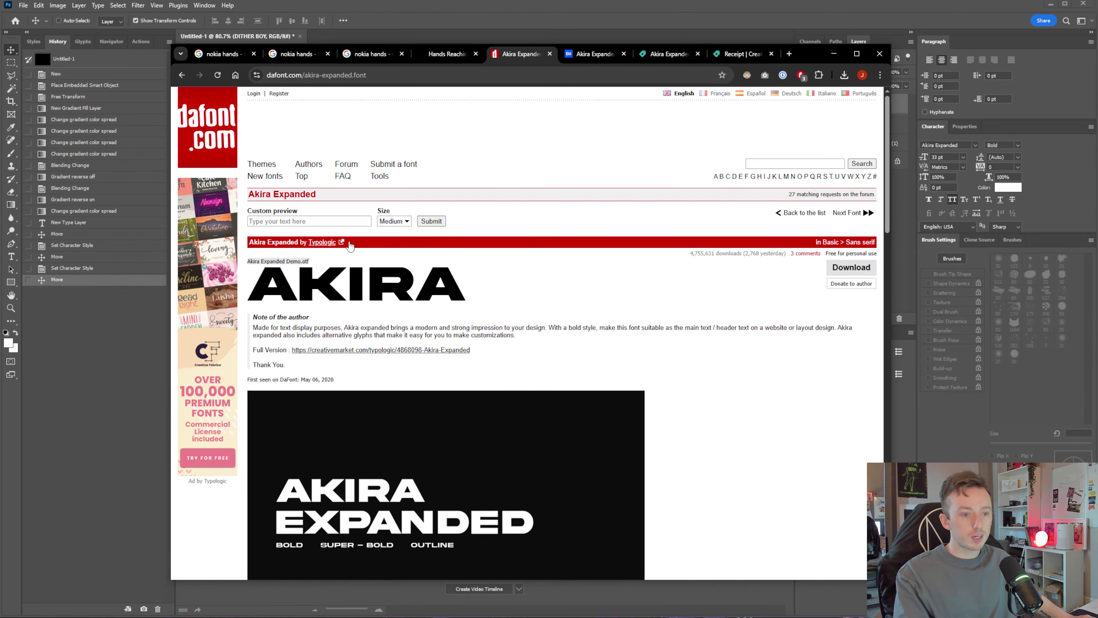
left_click(836, 55)
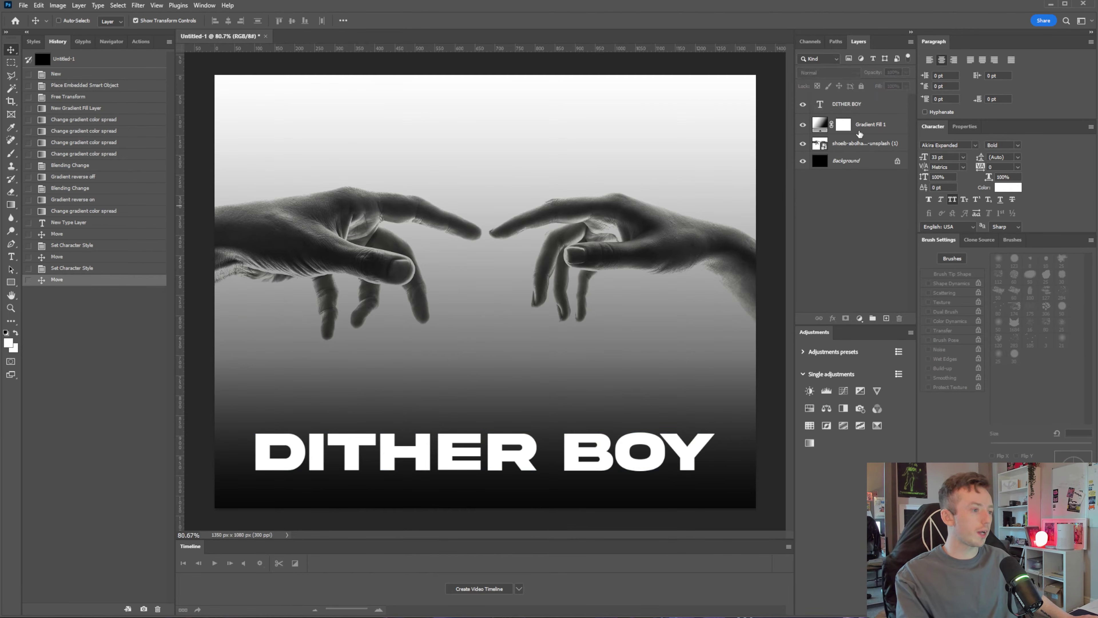
Nudge the DITHER BOY title upward and save a copy of the artwork as hands graphic pre dither.jpg
key("shift+Up")
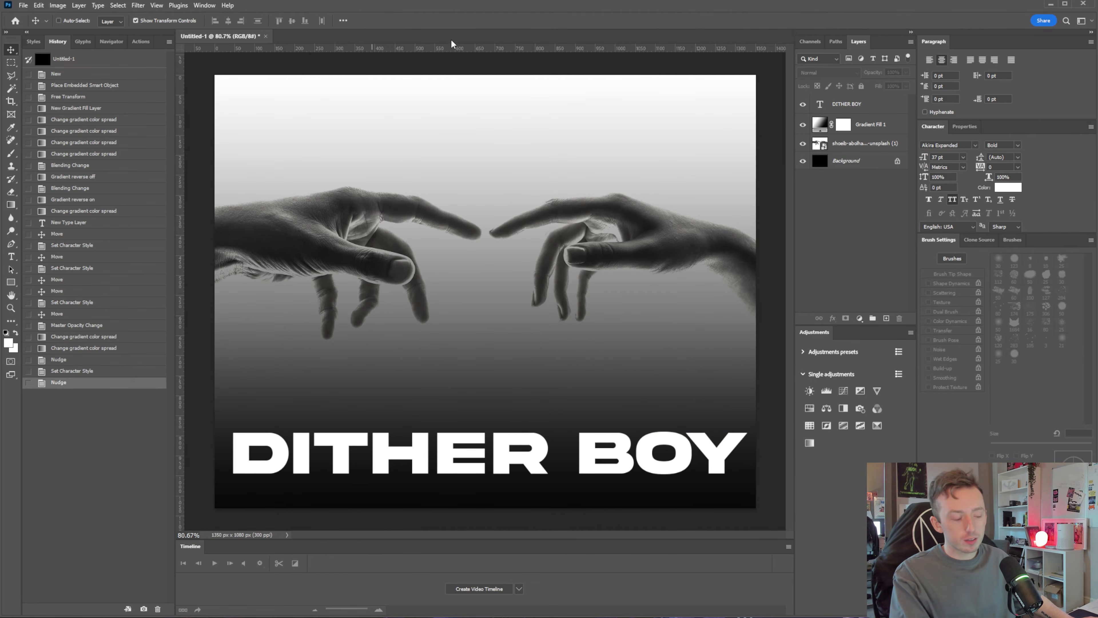
left_click(25, 6)
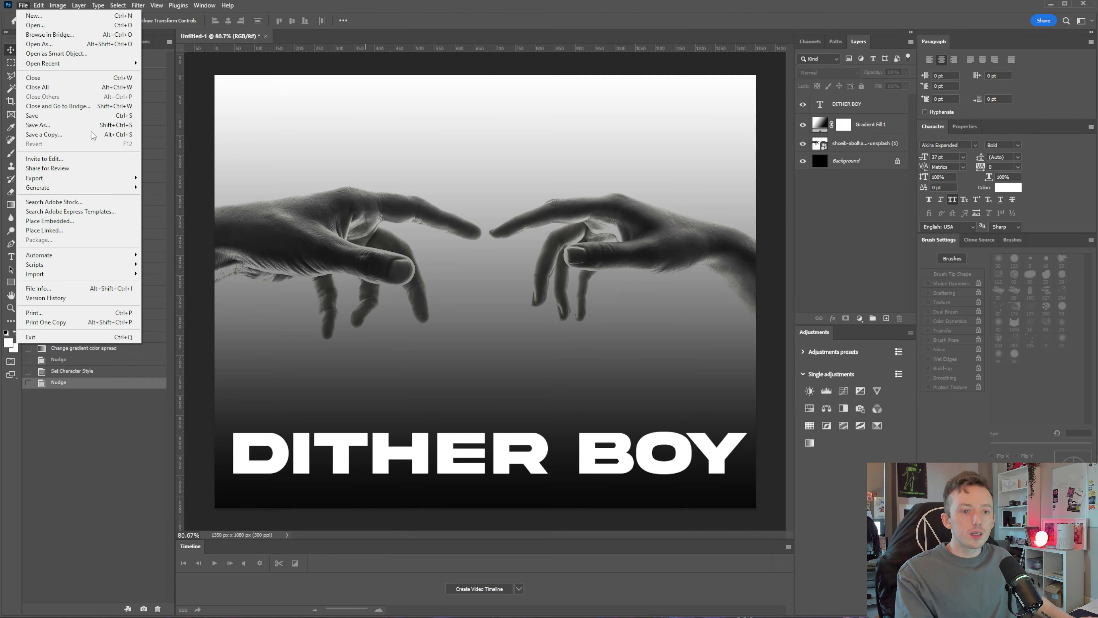
left_click(92, 134)
In an enlarged Dither Boy window, load hands graphic pre dither.jpg and apply the Floyd-Steinberg dither style
left_click_drag(528, 33, 521, 32)
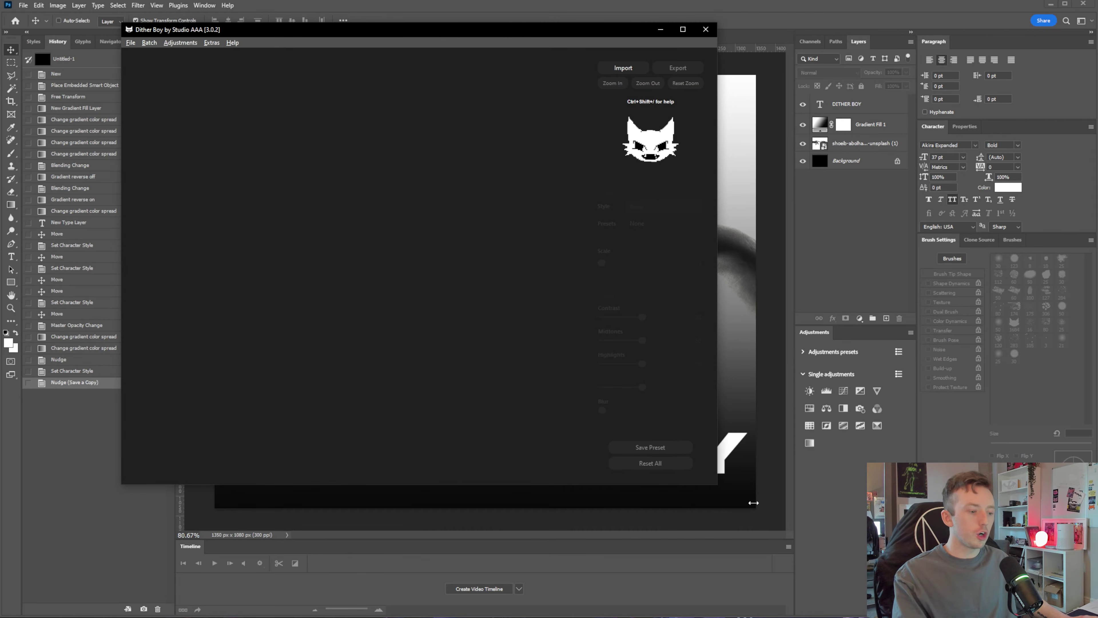
left_click_drag(717, 484, 924, 586)
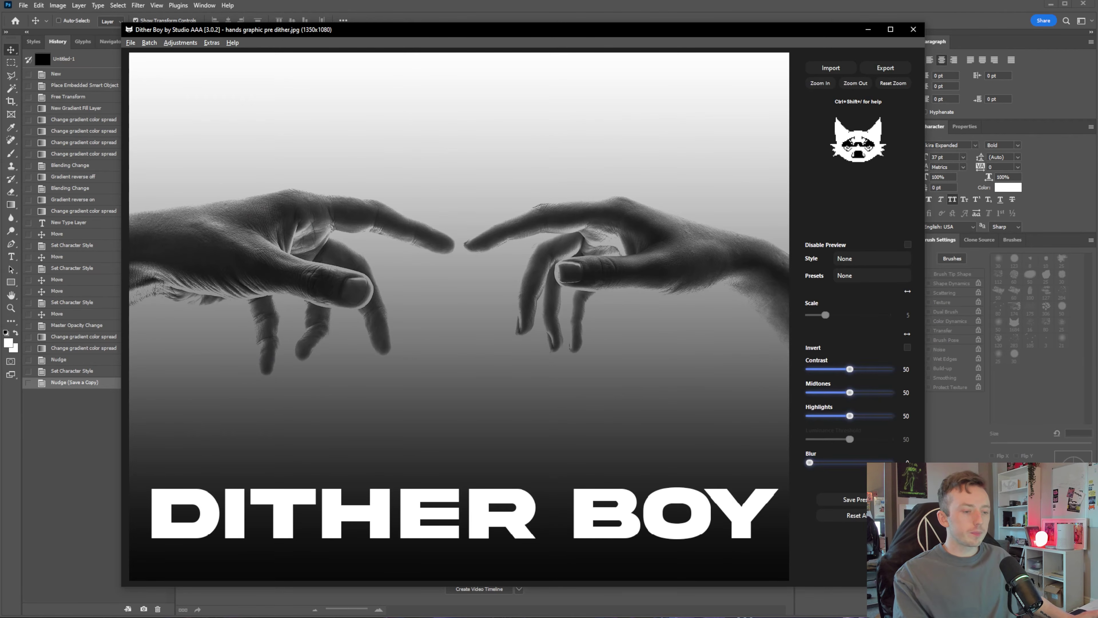
left_click(873, 258)
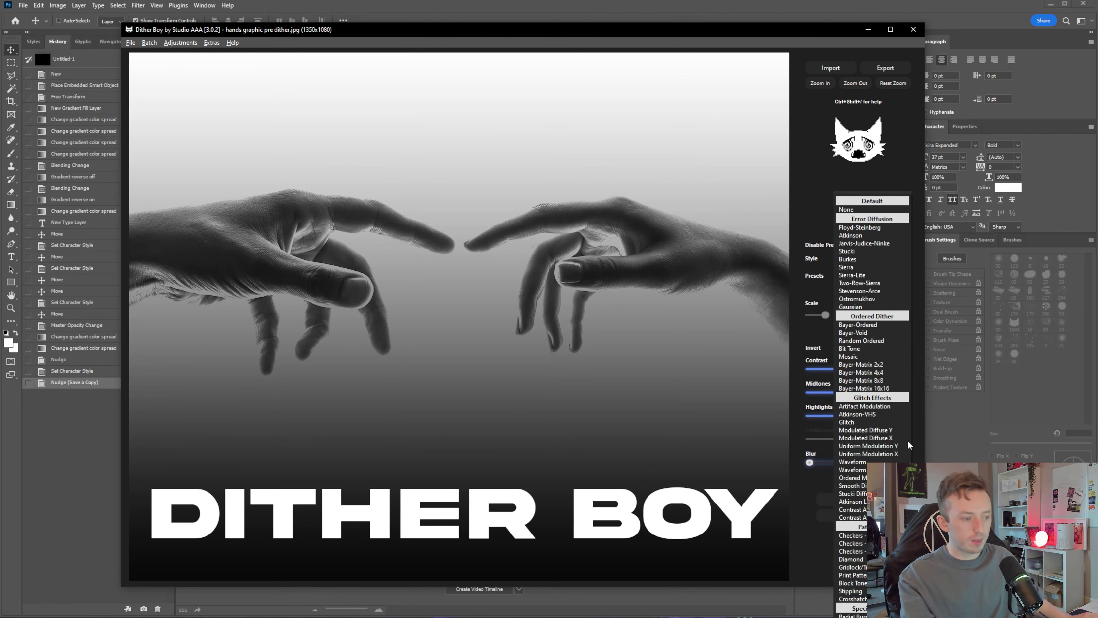
left_click(872, 227)
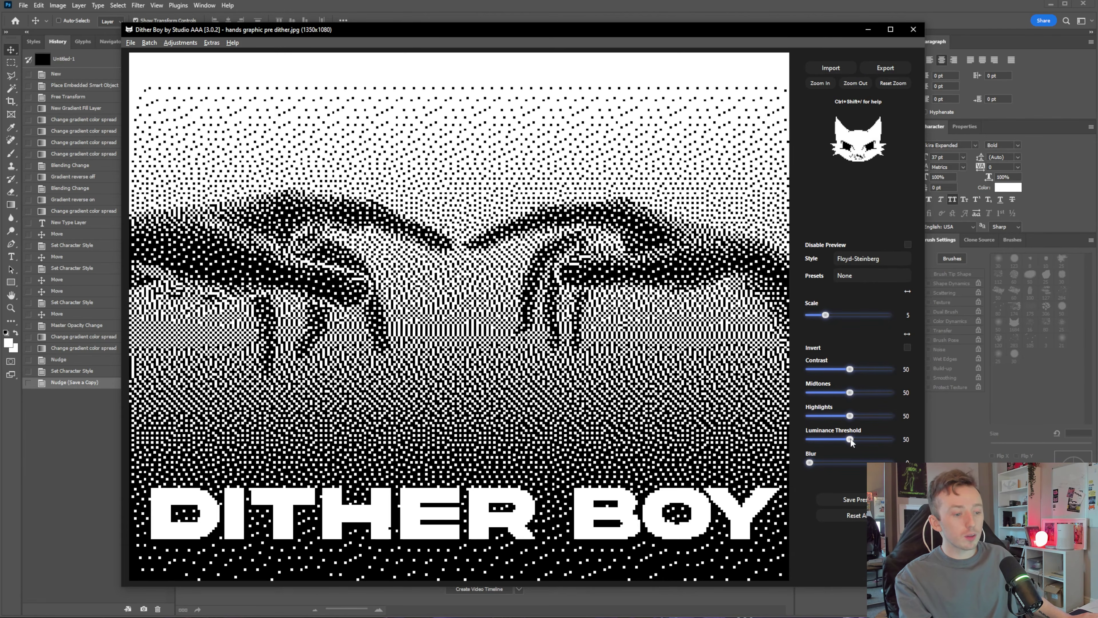
Lower the dither contrast to 28, keep the scale at 5, and change the style to Atkinson
left_click_drag(850, 370, 817, 371)
left_click_drag(813, 372, 833, 373)
mouse_move(825, 315)
left_mouse_down()
mouse_move(815, 316)
mouse_move(828, 314)
left_mouse_up()
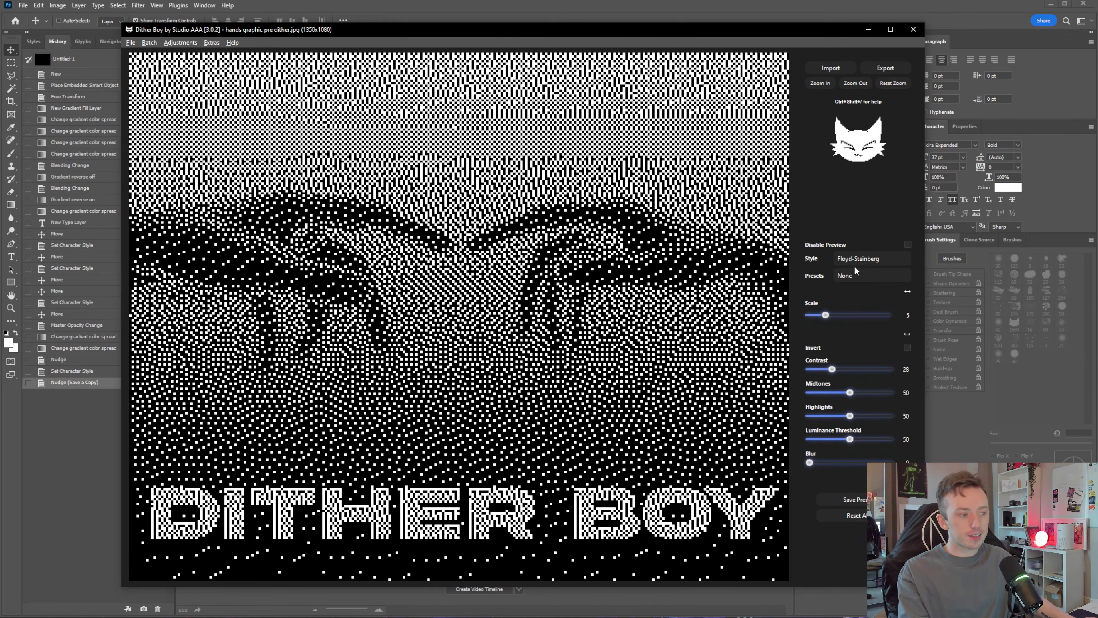
left_click(862, 256)
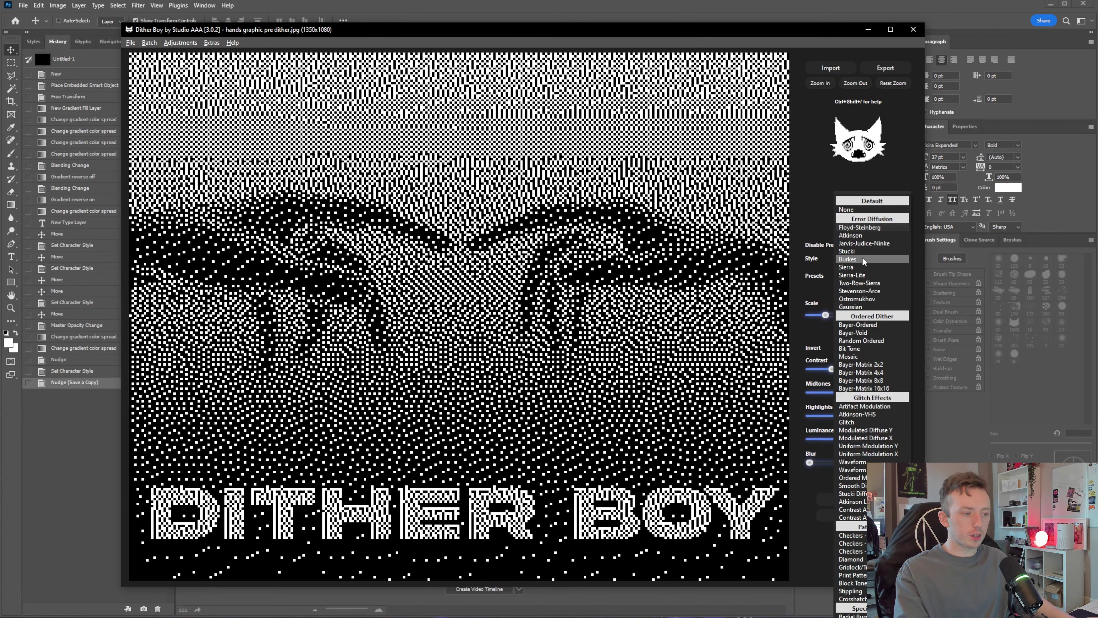
left_click(869, 237)
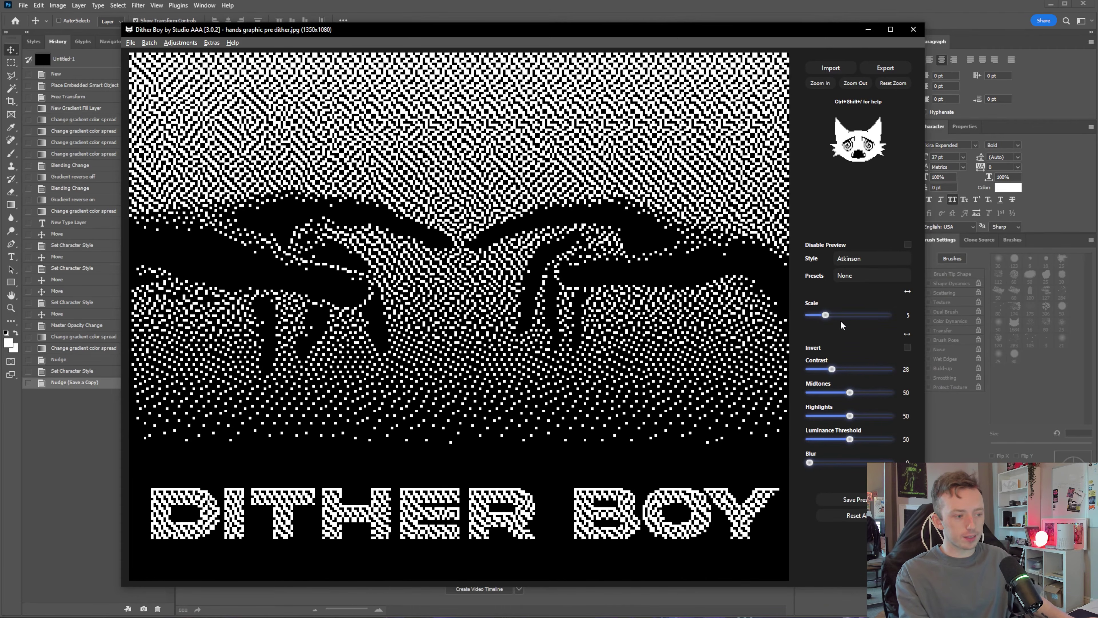
Switch the dither style to Gaussian, set the luminance threshold to 29, and keep the distribution spread at 1
mouse_move(850, 438)
left_mouse_down()
mouse_move(810, 438)
mouse_move(850, 438)
left_mouse_up()
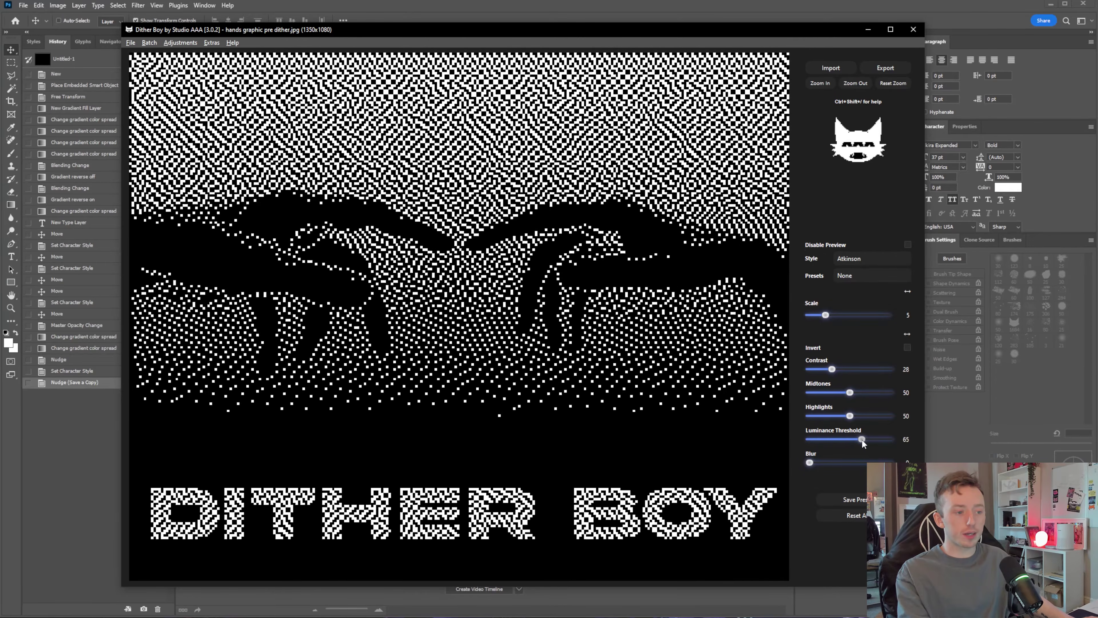
left_click(867, 260)
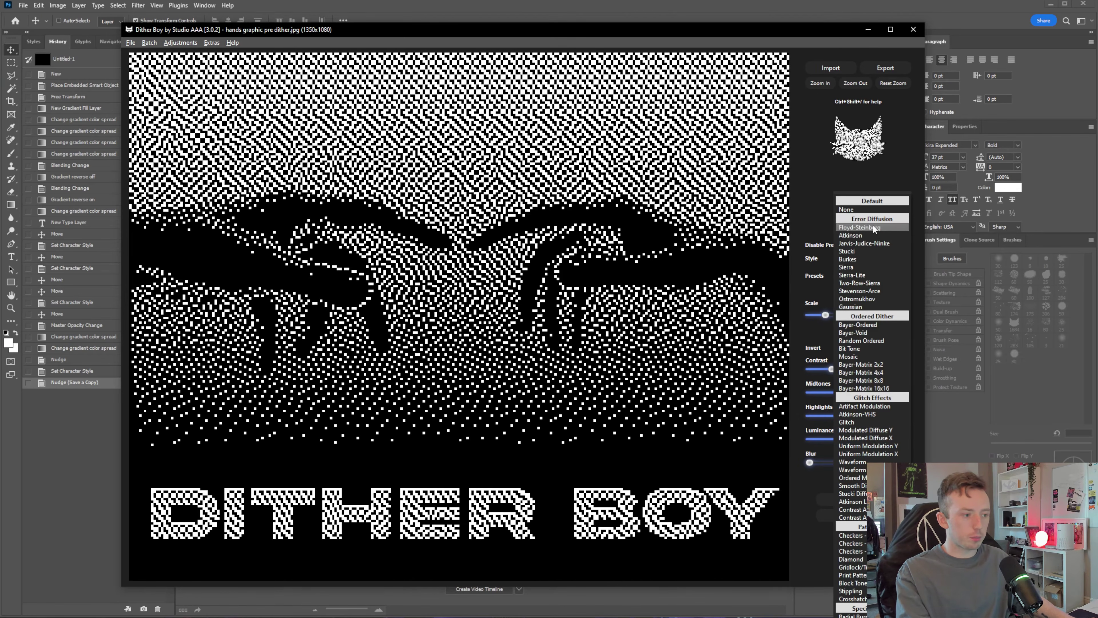
left_click(870, 306)
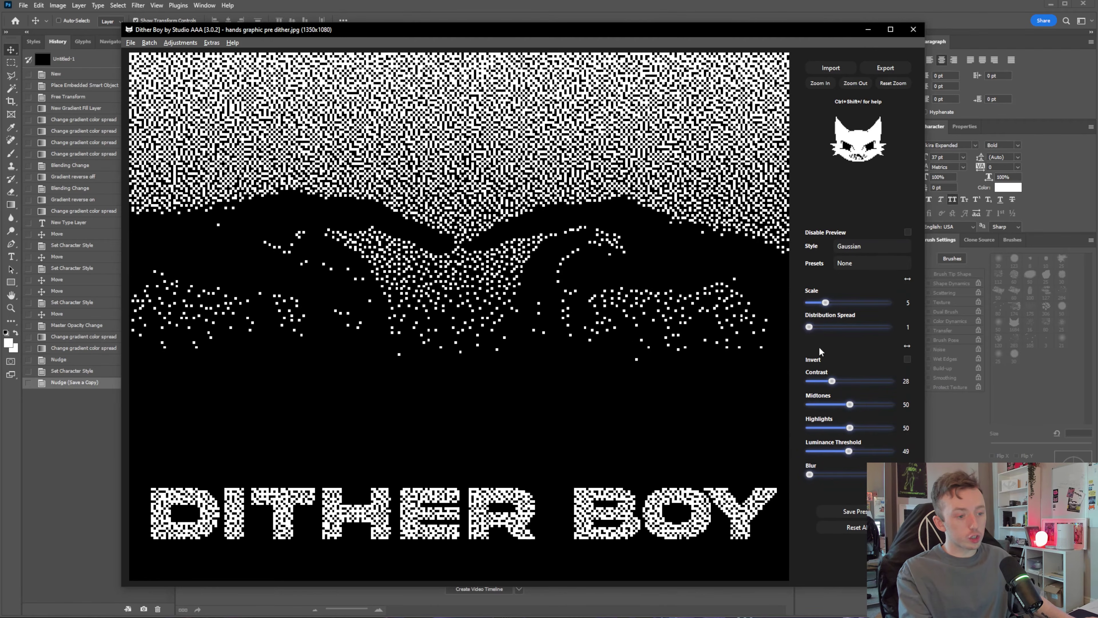
mouse_move(849, 450)
left_mouse_down()
mouse_move(872, 451)
mouse_move(835, 453)
left_mouse_up()
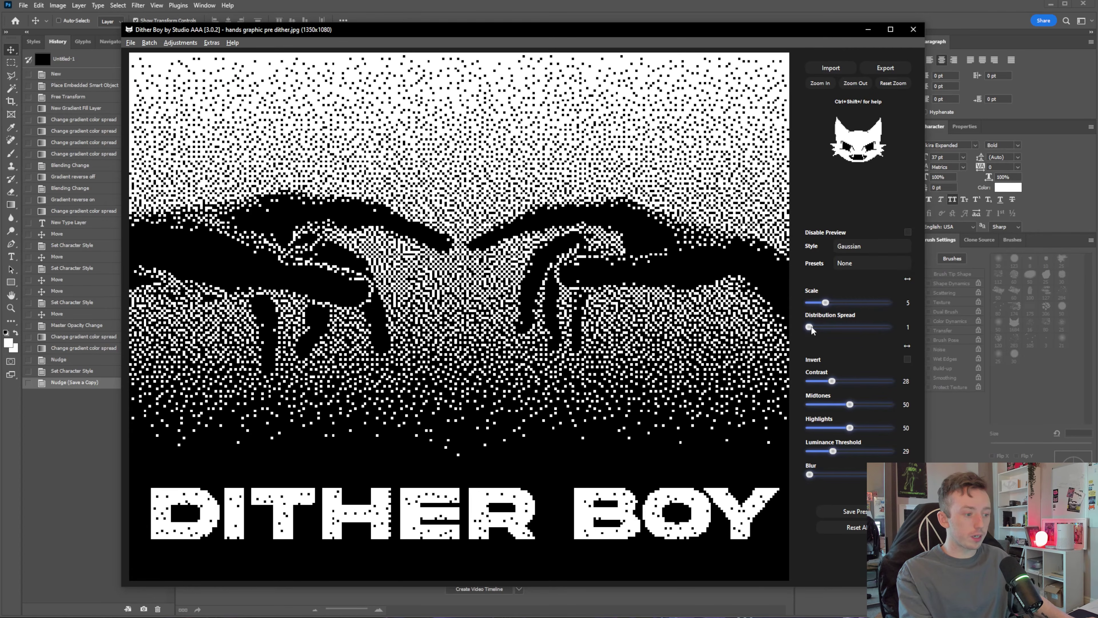
mouse_move(810, 327)
left_mouse_down()
mouse_move(863, 331)
mouse_move(796, 329)
left_mouse_up()
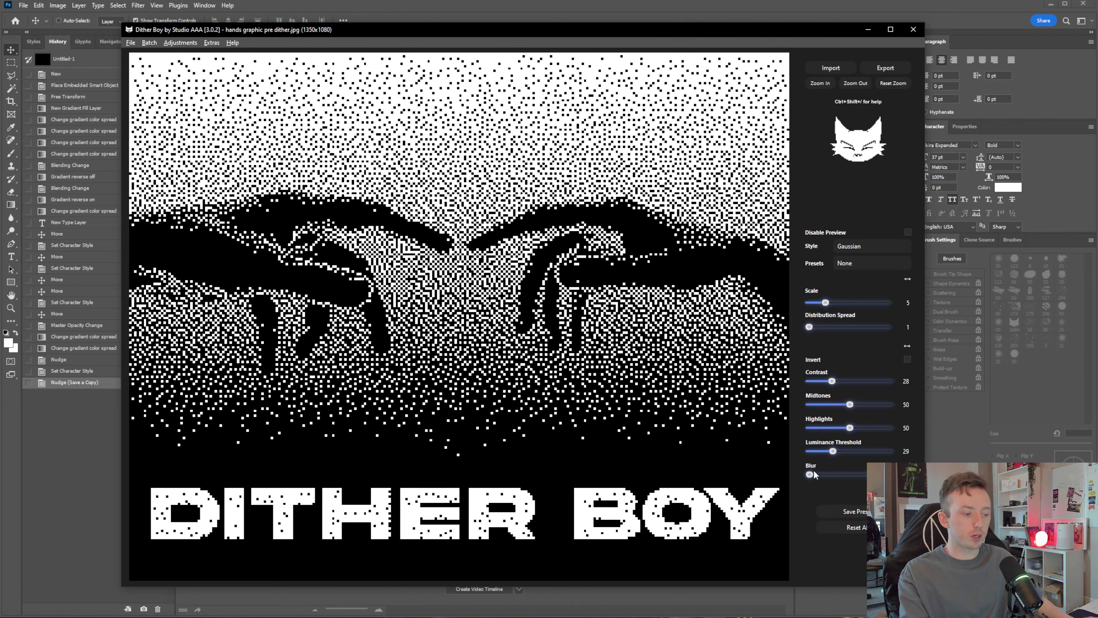
Copy the Gaussian dither result to the clipboard and paste it above the DITHER BOY text layer in Photoshop
left_click(131, 43)
mouse_move(151, 67)
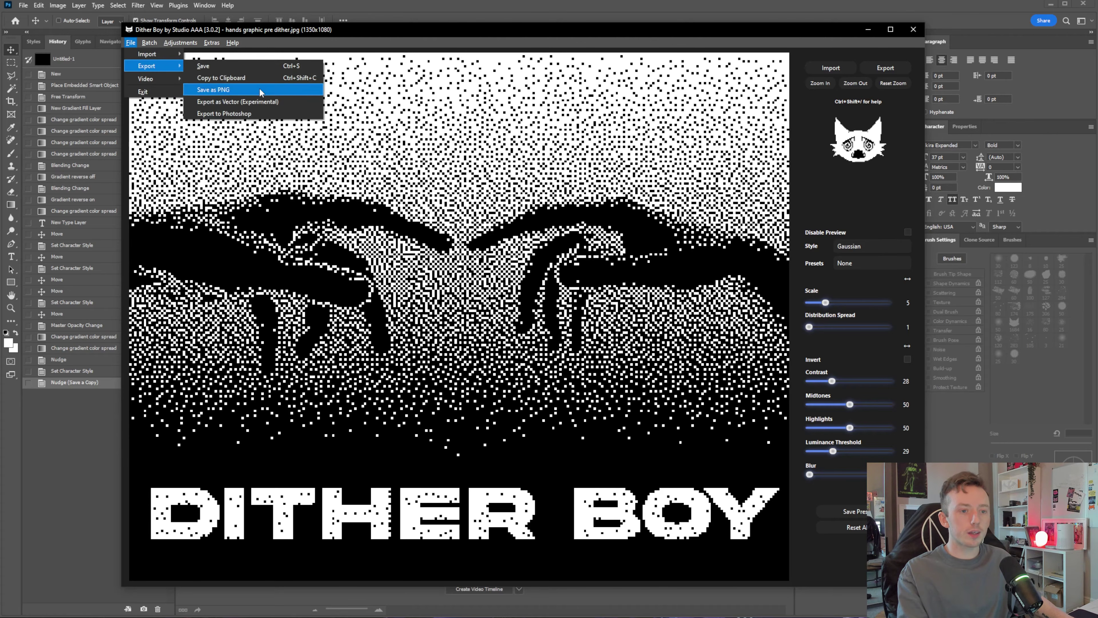
left_click(272, 78)
left_click(585, 13)
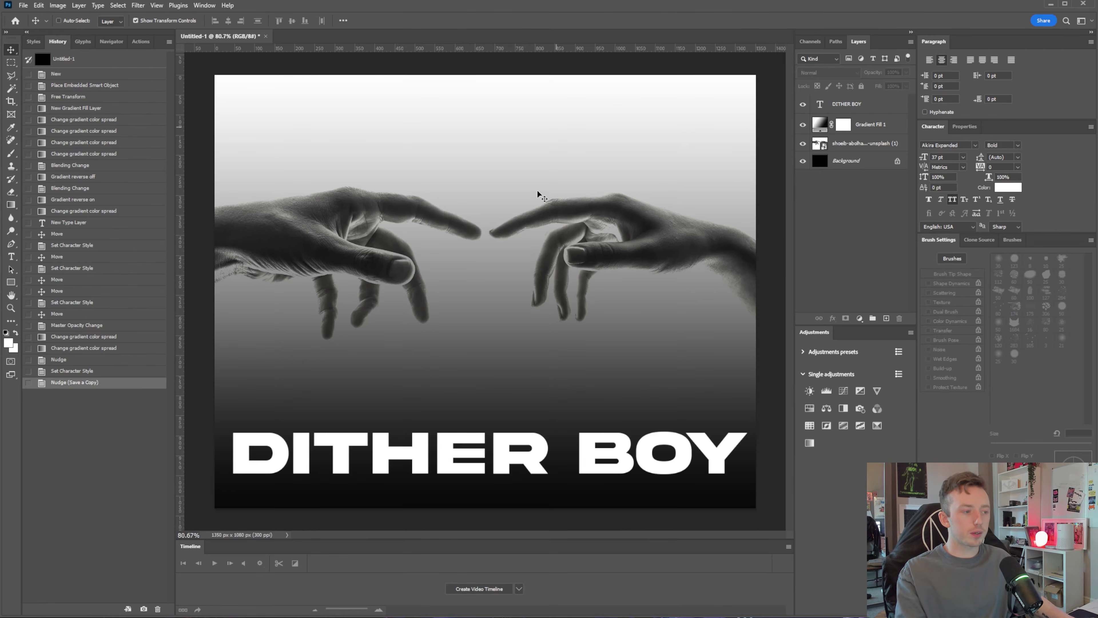
left_click(861, 108)
key("ctrl+v")
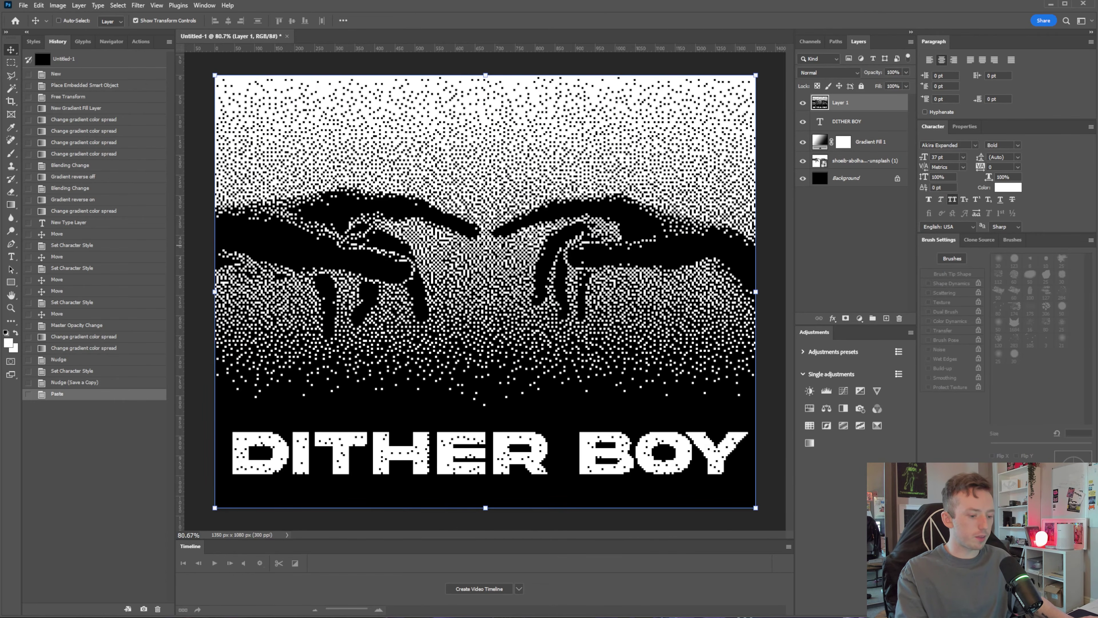
In Dither Boy, try Atkinson with luminance threshold 64, raise the contrast to 36, and return to Gaussian with threshold 100
key("alt+Tab")
left_click(868, 246)
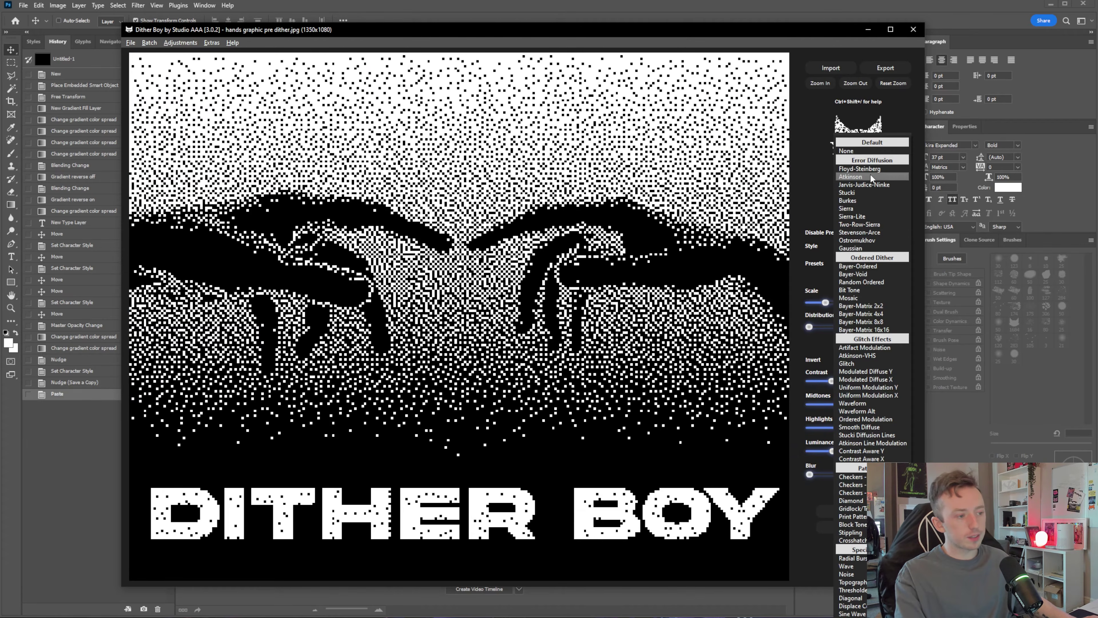
left_click(870, 174)
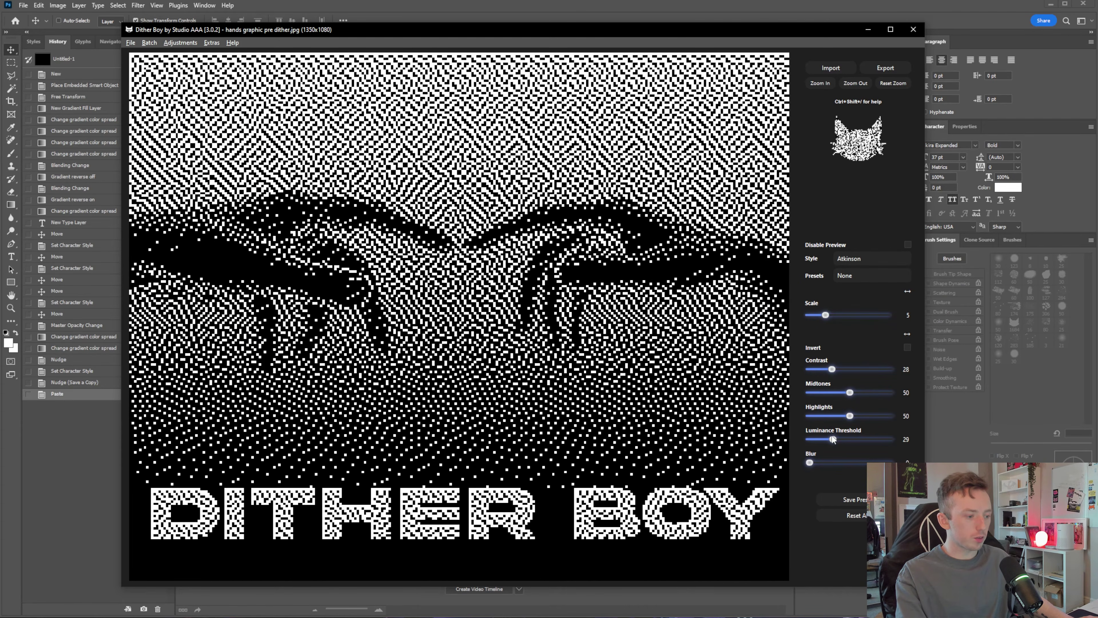
left_click_drag(833, 438, 862, 447)
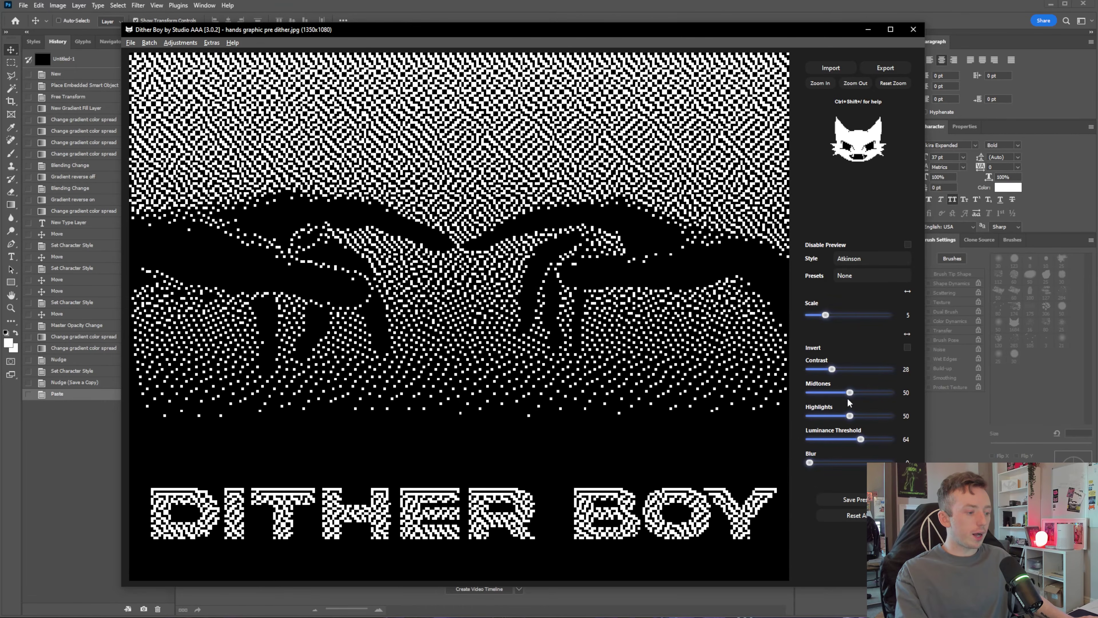
left_click_drag(833, 371, 837, 370)
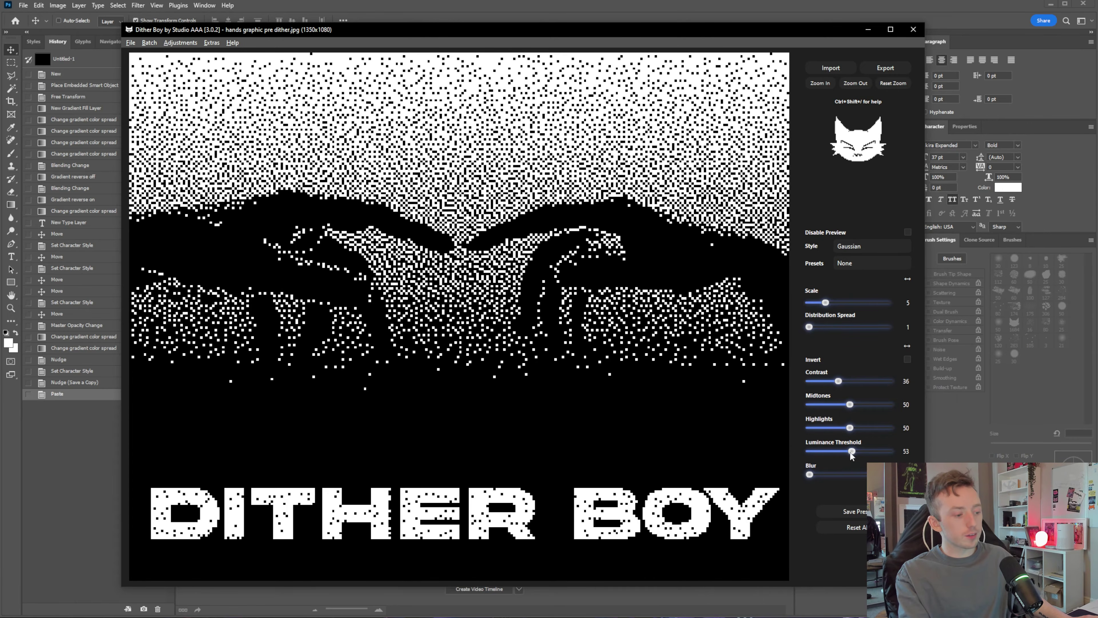
left_click_drag(850, 450, 932, 460)
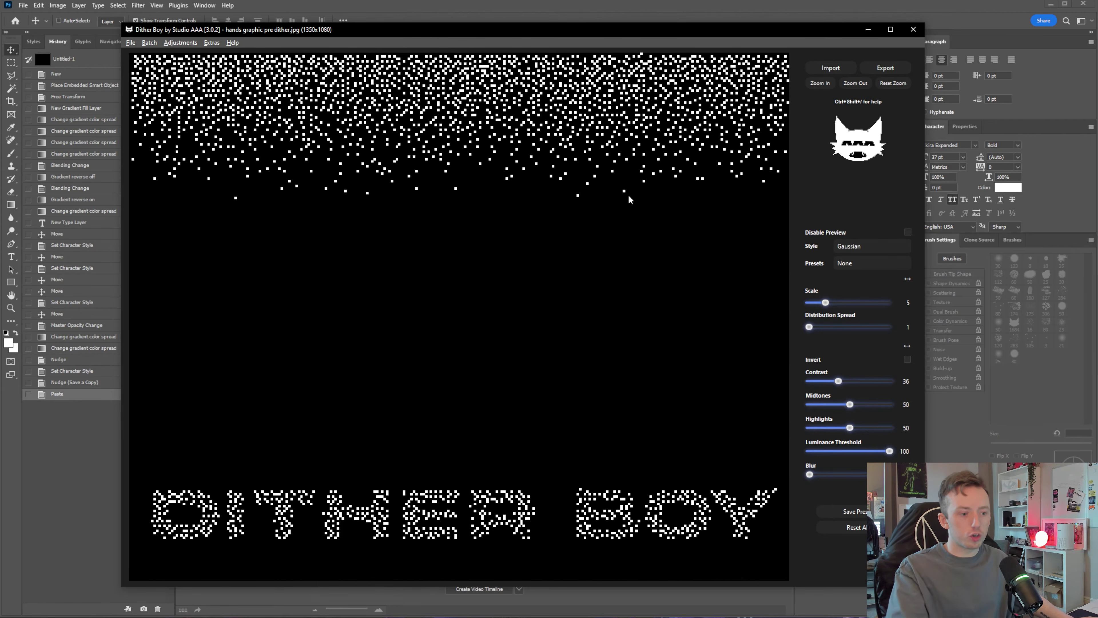
Hide the pasted dither layer in Photoshop, and set the luminance threshold to 31 in Dither Boy
key("alt+Tab")
left_click(802, 104)
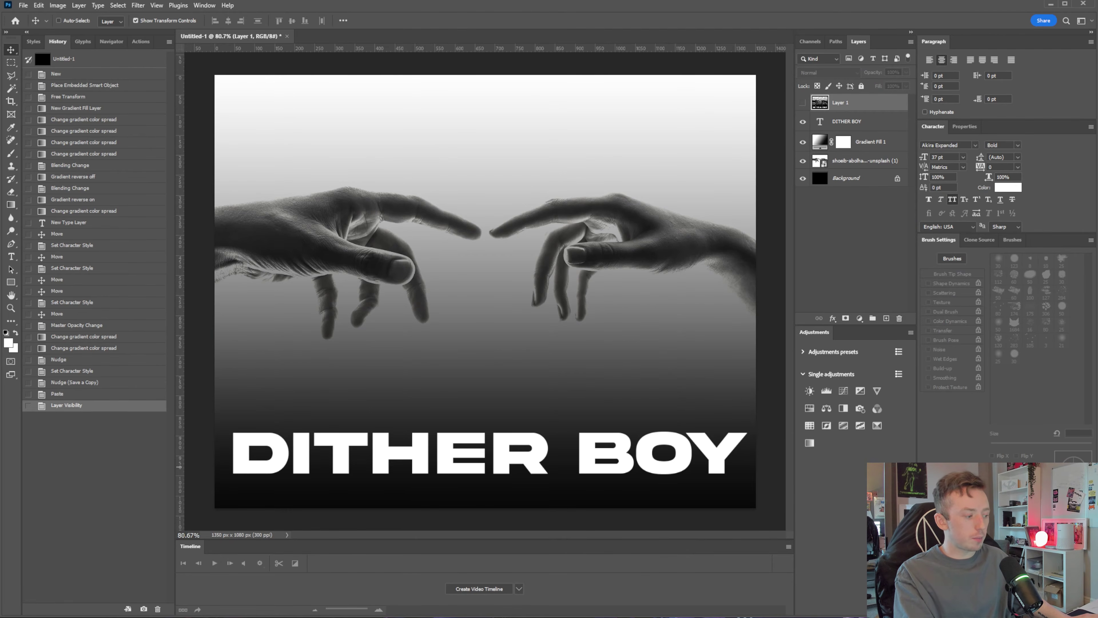
key("alt+Tab")
left_click_drag(888, 452, 835, 450)
Copy the higher-contrast Gaussian dither to the clipboard and paste it as a new top layer in Photoshop
left_click(130, 43)
mouse_move(147, 66)
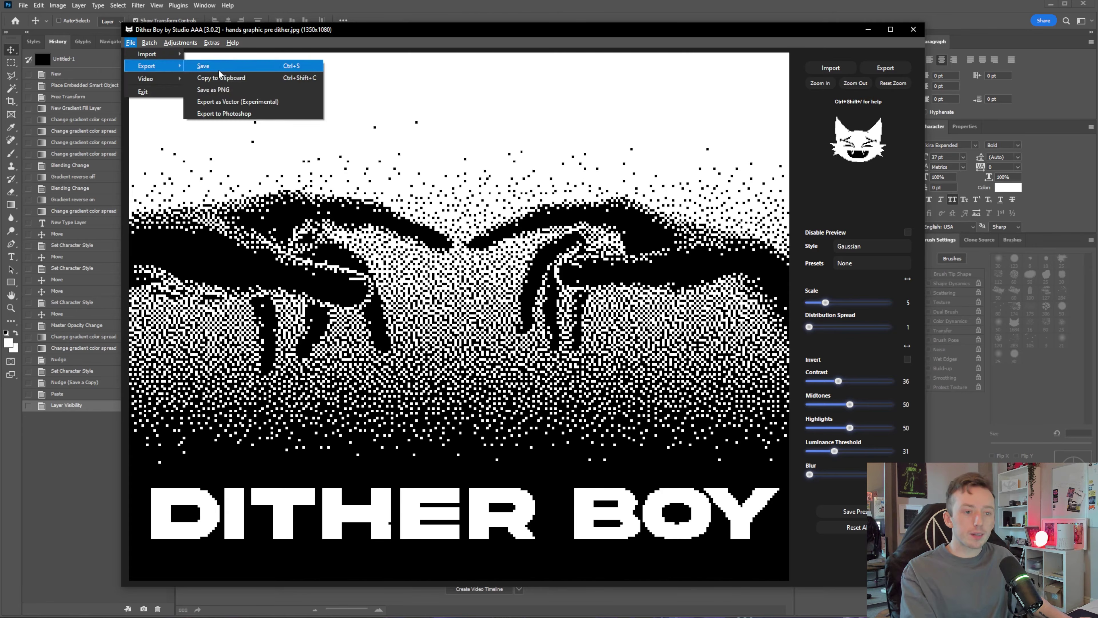
left_click(219, 69)
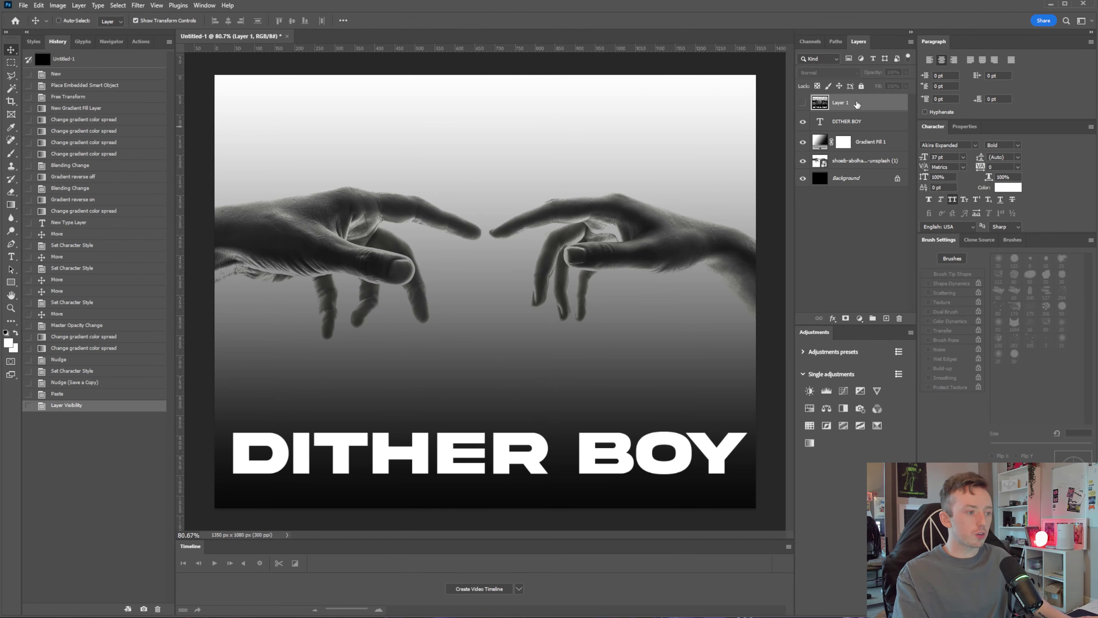
key("ctrl+v")
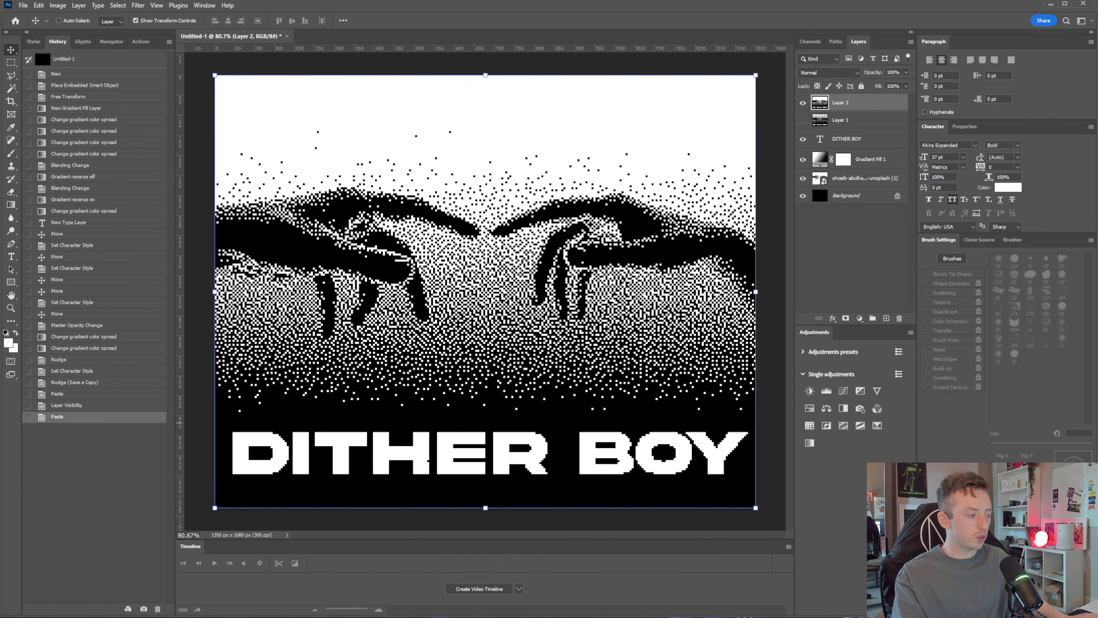
In Dither Boy, apply the Burkes style with scale 2, midtones 0 and luminance threshold 99, and fine-tune the contrast
key("alt+Tab")
left_click(852, 246)
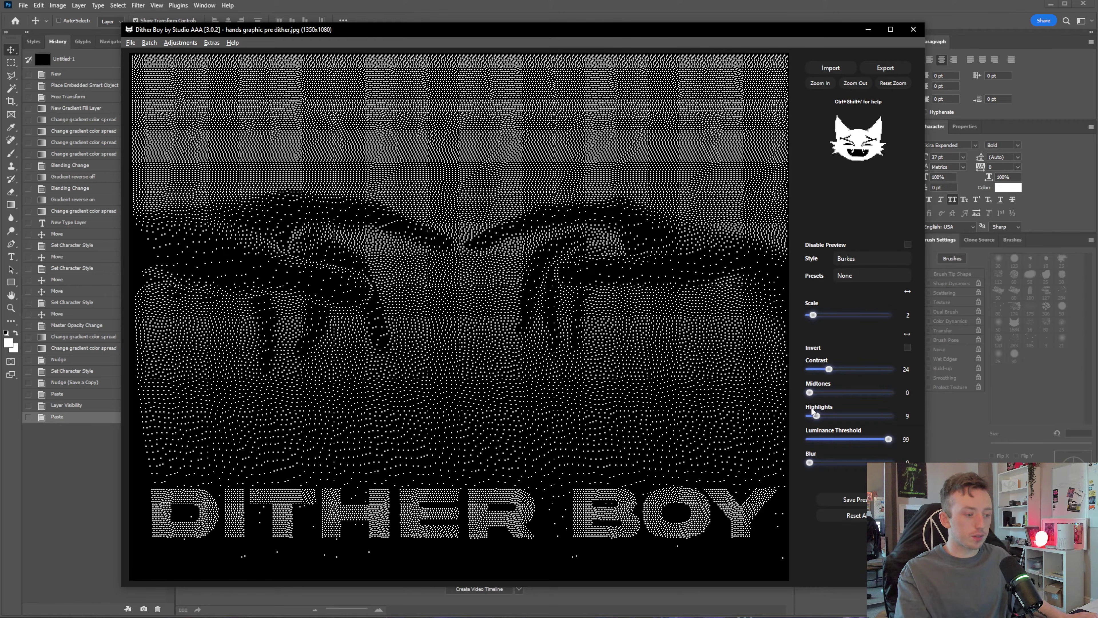
mouse_move(829, 369)
left_mouse_down()
mouse_move(864, 371)
mouse_move(817, 370)
mouse_move(876, 375)
mouse_move(829, 376)
left_mouse_up()
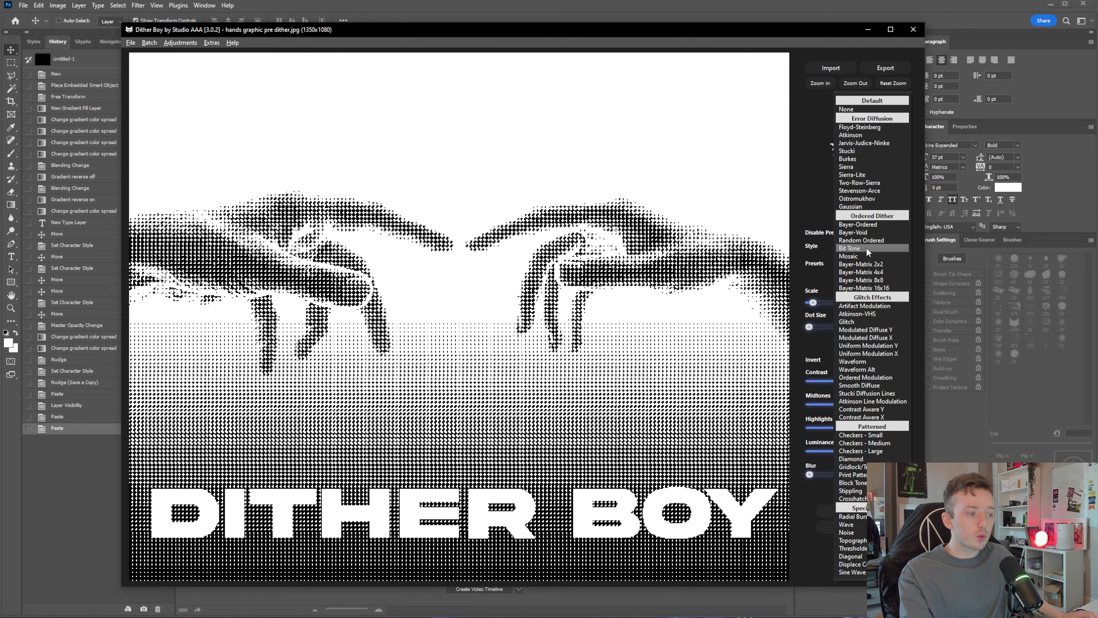
Apply the Bit Tone style with luminance threshold 100, contrast 63, highlights 100 and midtones 25
left_click(866, 248)
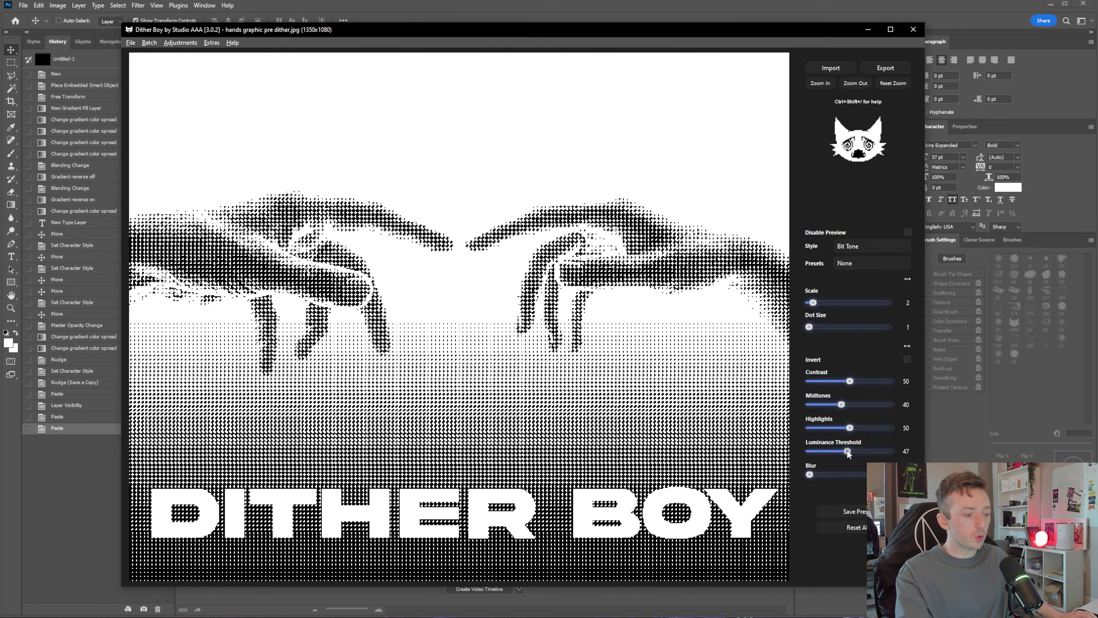
left_click_drag(847, 450, 889, 442)
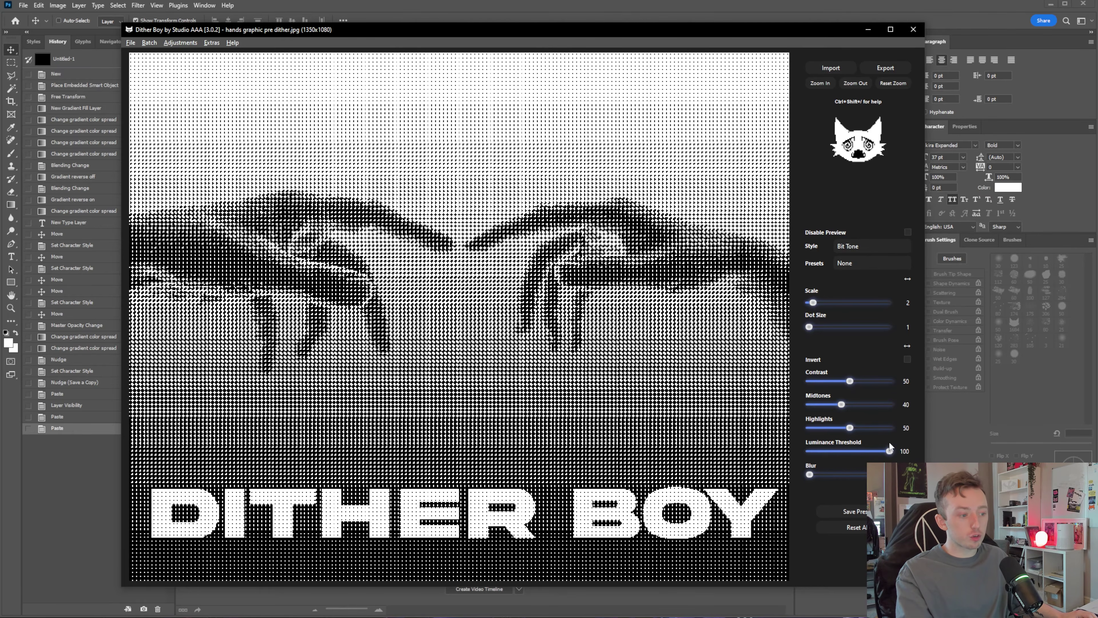
mouse_move(851, 382)
left_mouse_down()
mouse_move(839, 383)
mouse_move(860, 384)
left_mouse_up()
left_click_drag(849, 427, 894, 438)
mouse_move(841, 404)
left_mouse_down()
mouse_move(867, 411)
mouse_move(826, 407)
left_mouse_up()
Copy the Bit Tone result to the clipboard and paste it as a new top layer in Photoshop
left_click(130, 43)
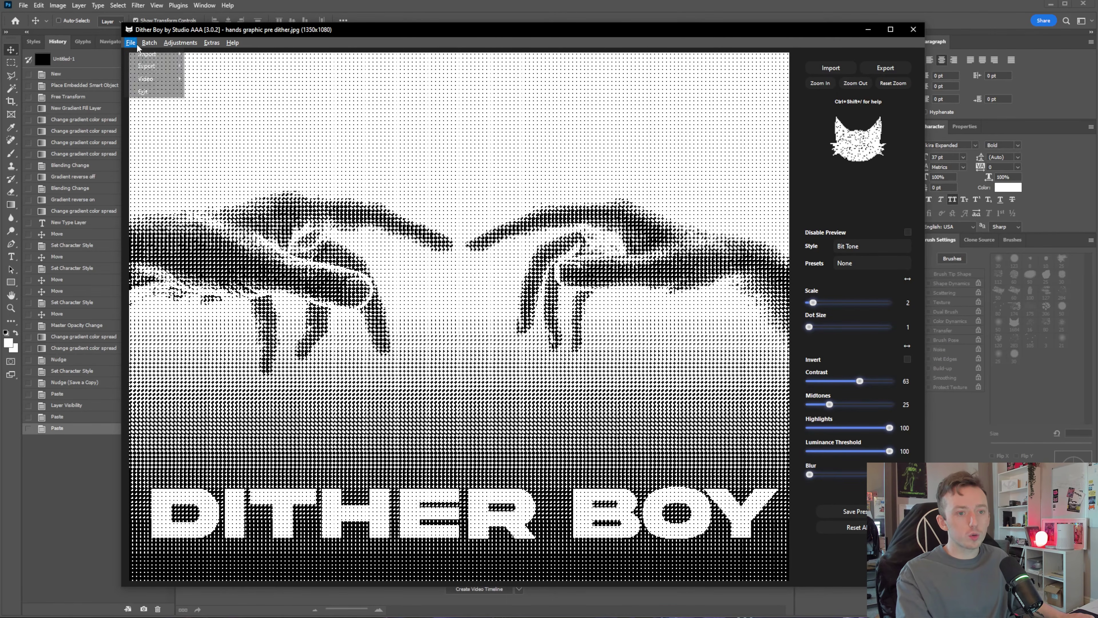
mouse_move(147, 66)
left_click(212, 77)
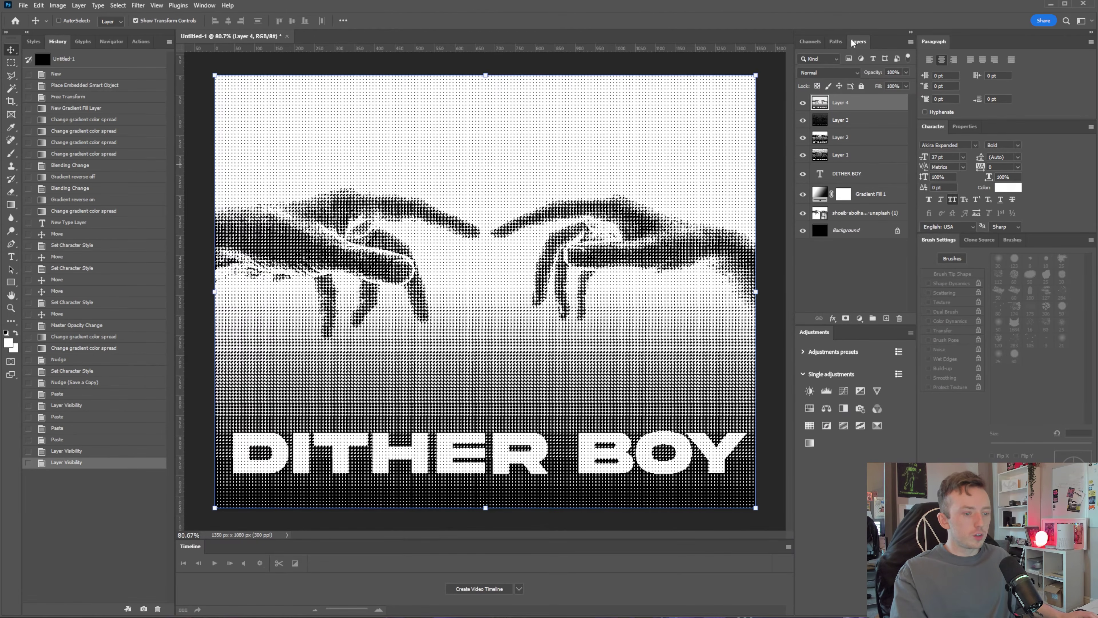
Toggle the visibility of the pasted dither layers one after another to compare the versions
left_click(803, 102)
left_click(803, 120)
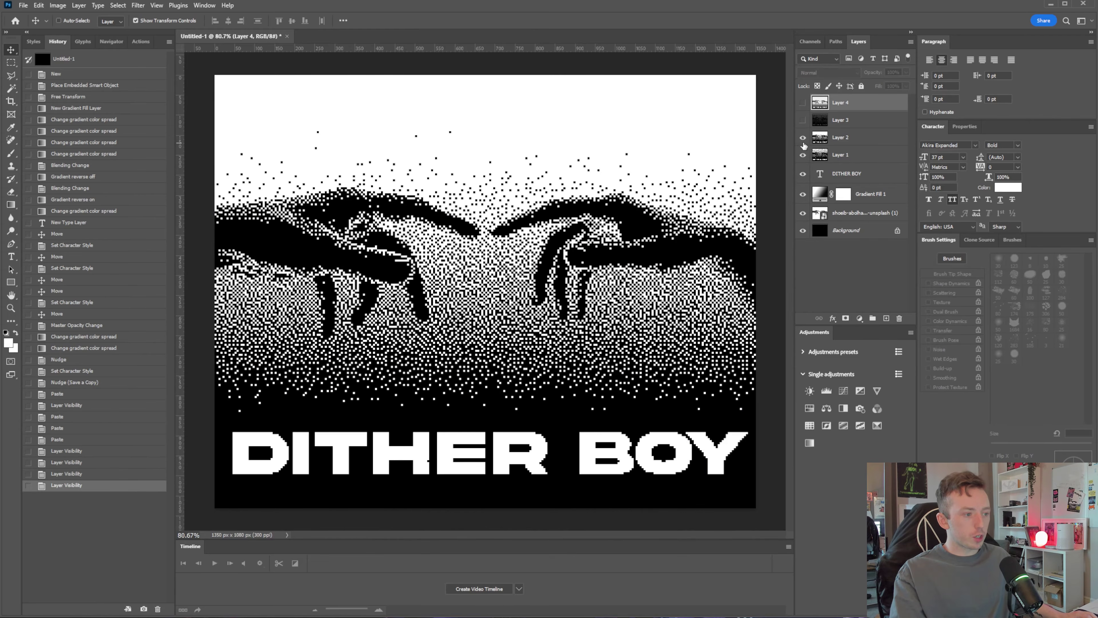
left_click(803, 140)
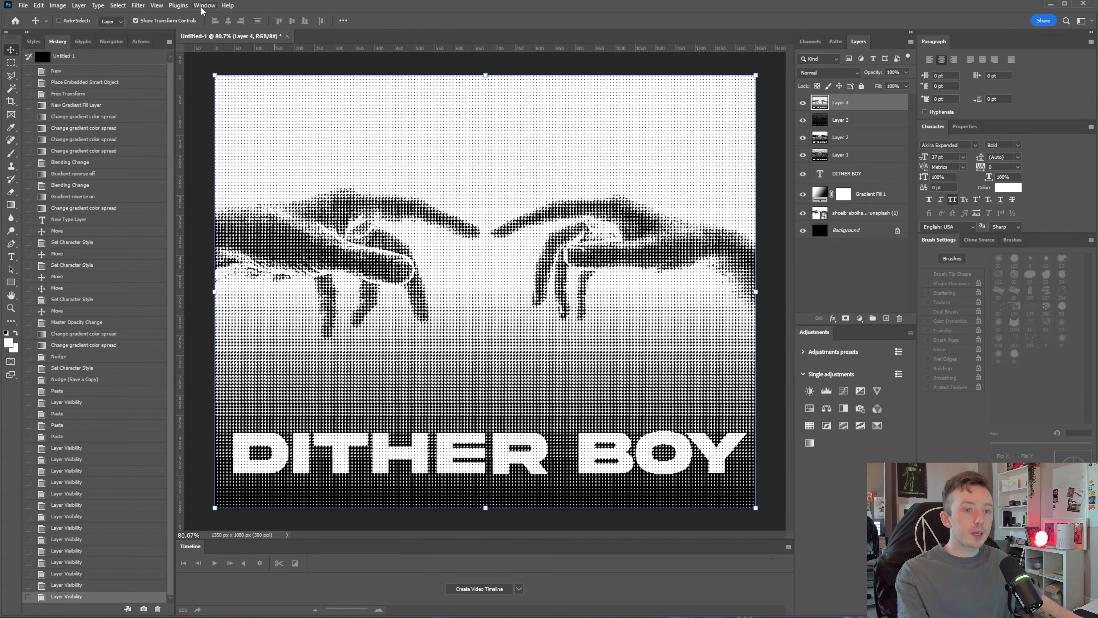
Display the Properties panel and add a Gradient Map adjustment layer above the dither layers
left_click(205, 6)
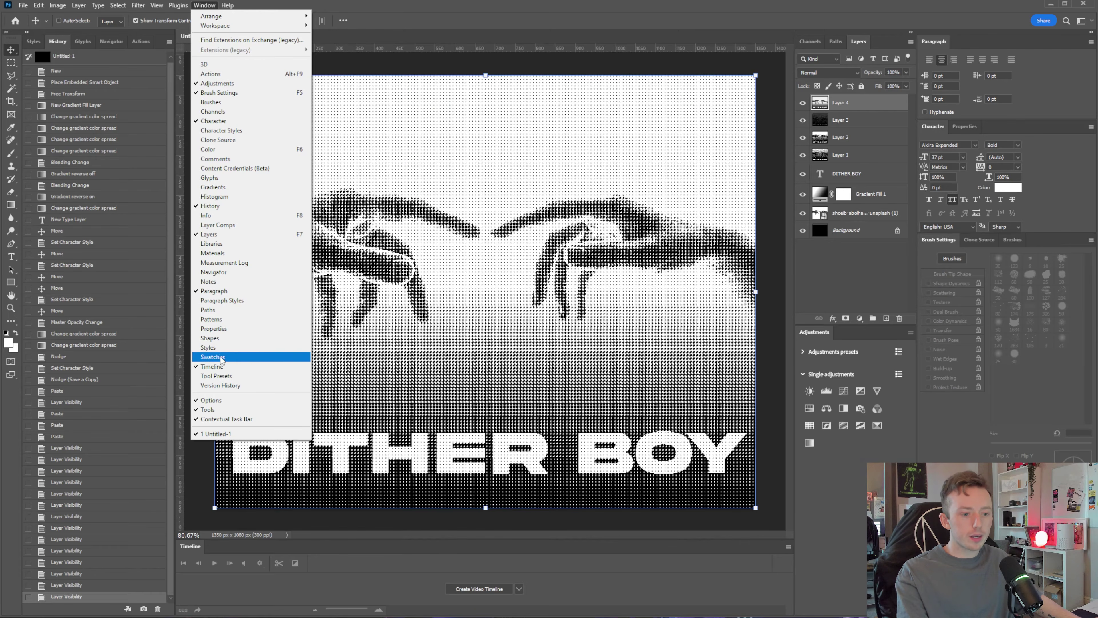
left_click(214, 329)
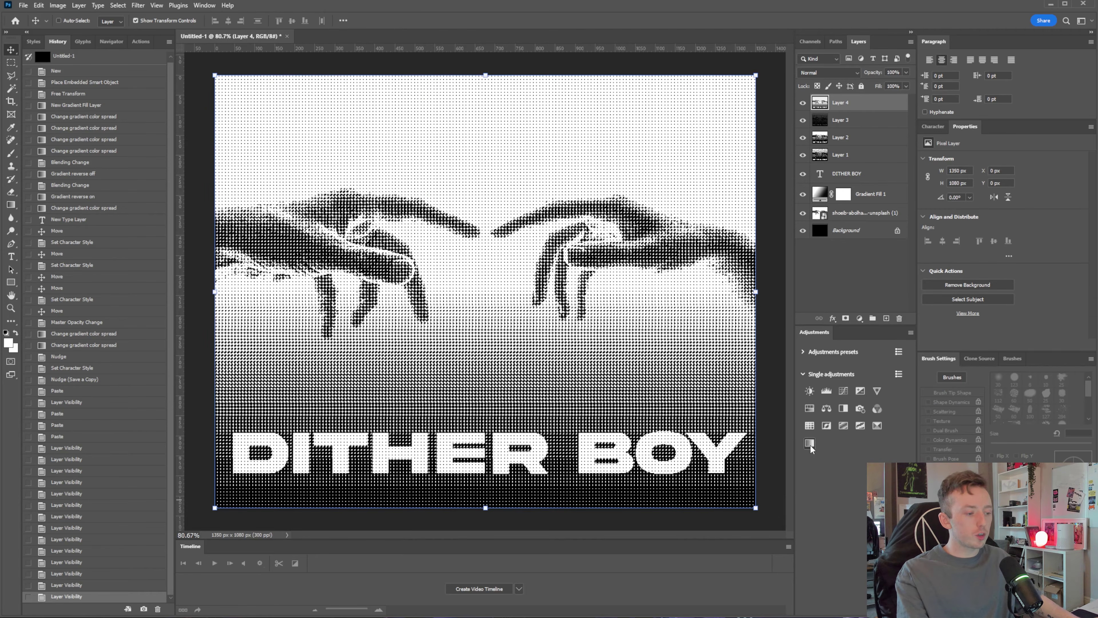
left_click(809, 444)
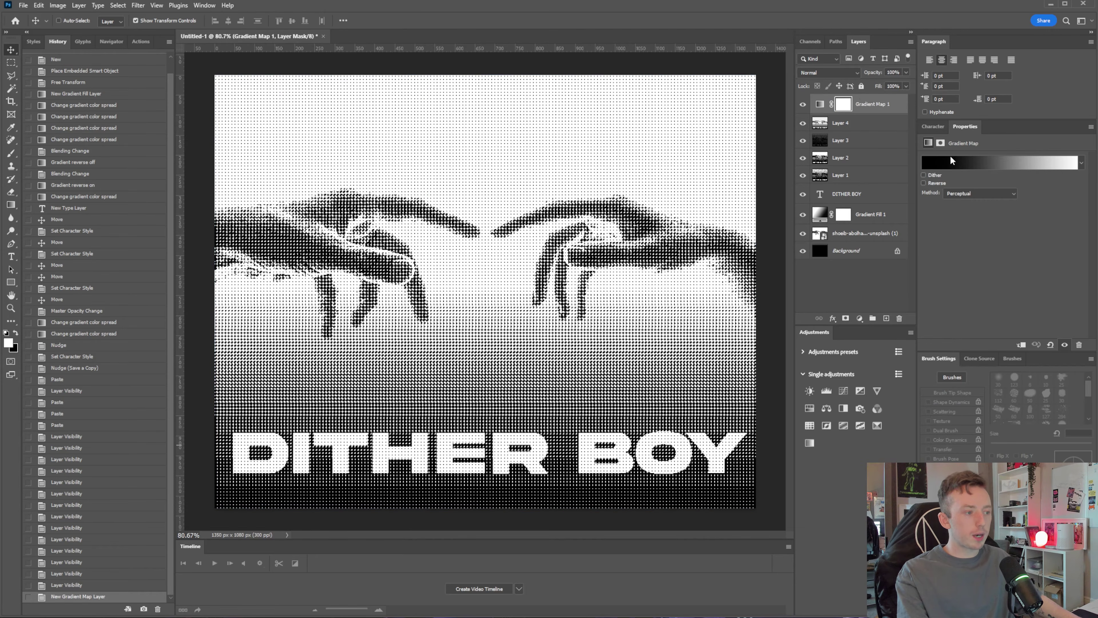
Change the gradient map's white color stop to the green 8cd106 and accept the gradient
left_click(982, 162)
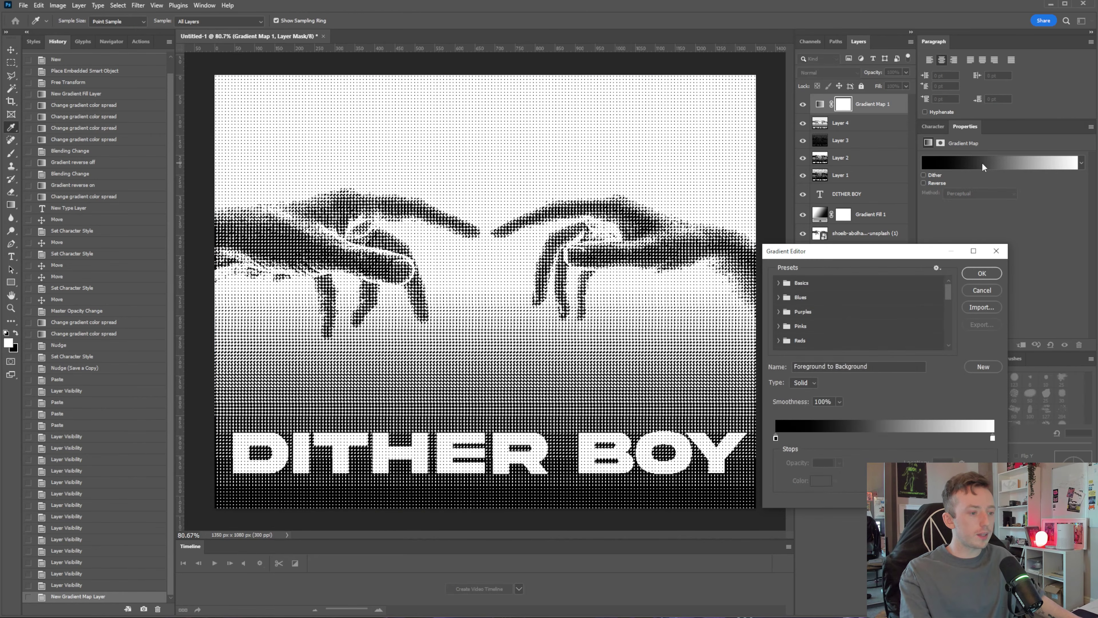
double_click(992, 438)
type("90ff00")
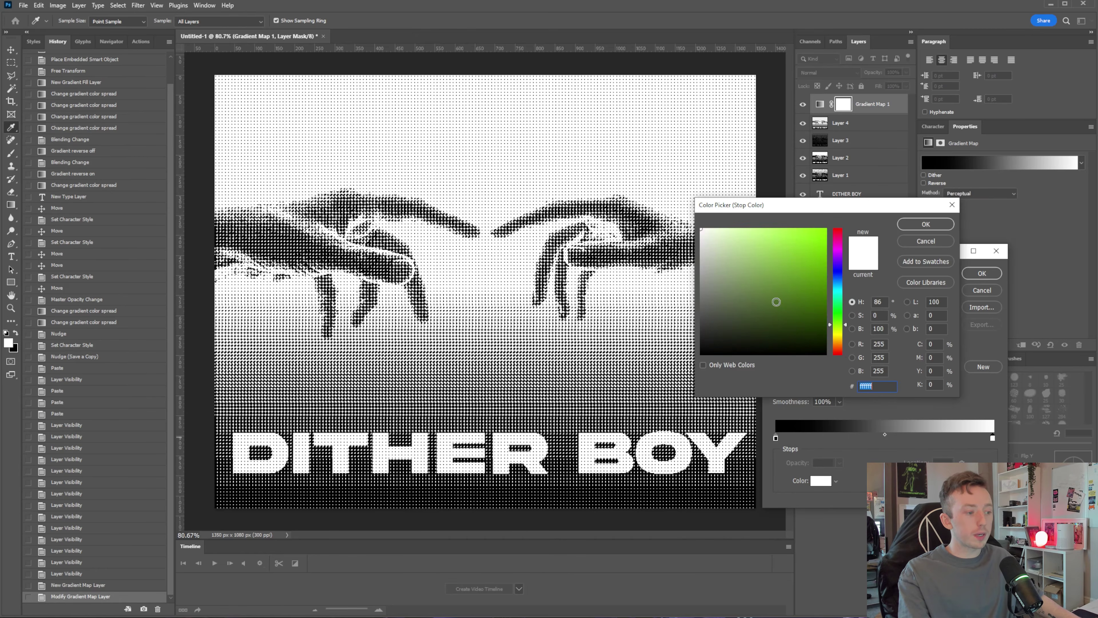
left_click_drag(812, 255, 815, 275)
left_click(842, 326)
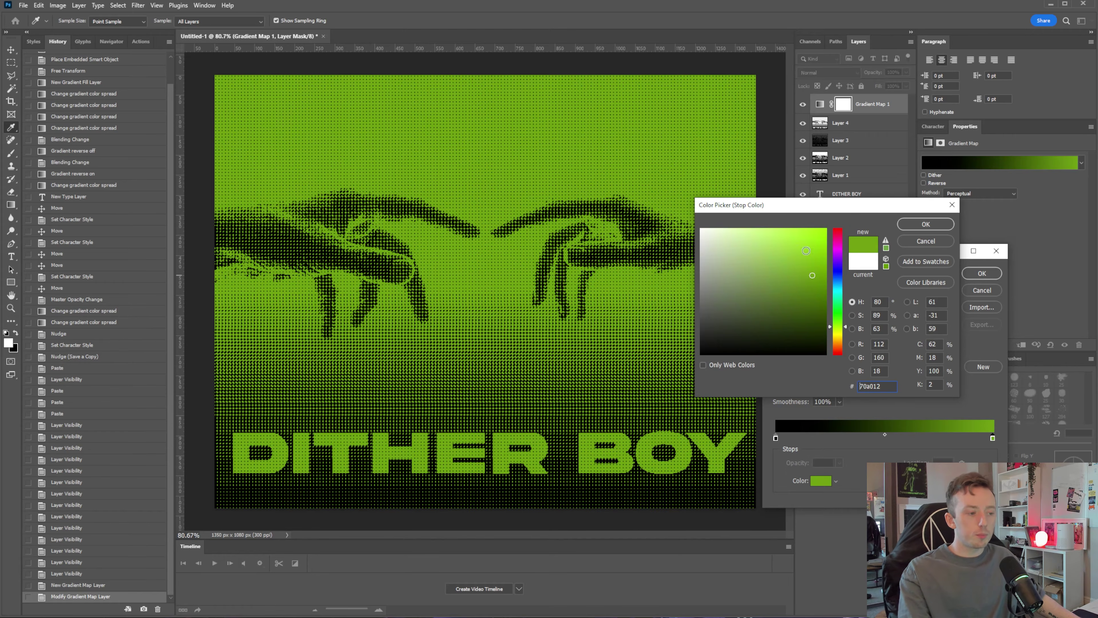
left_click_drag(815, 270, 985, 152)
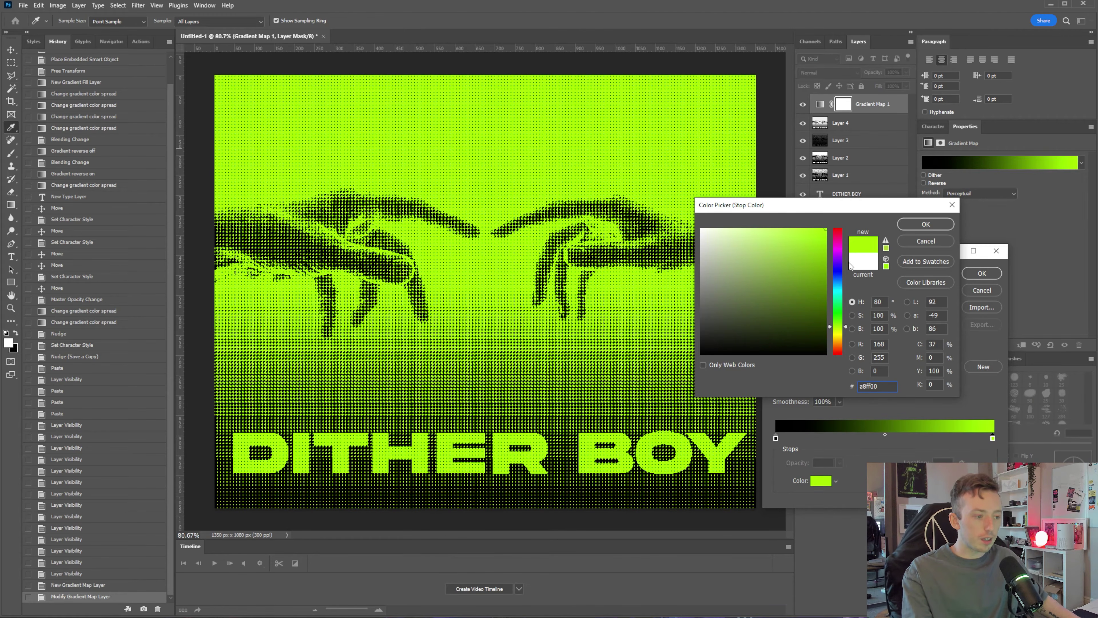
left_click(821, 254)
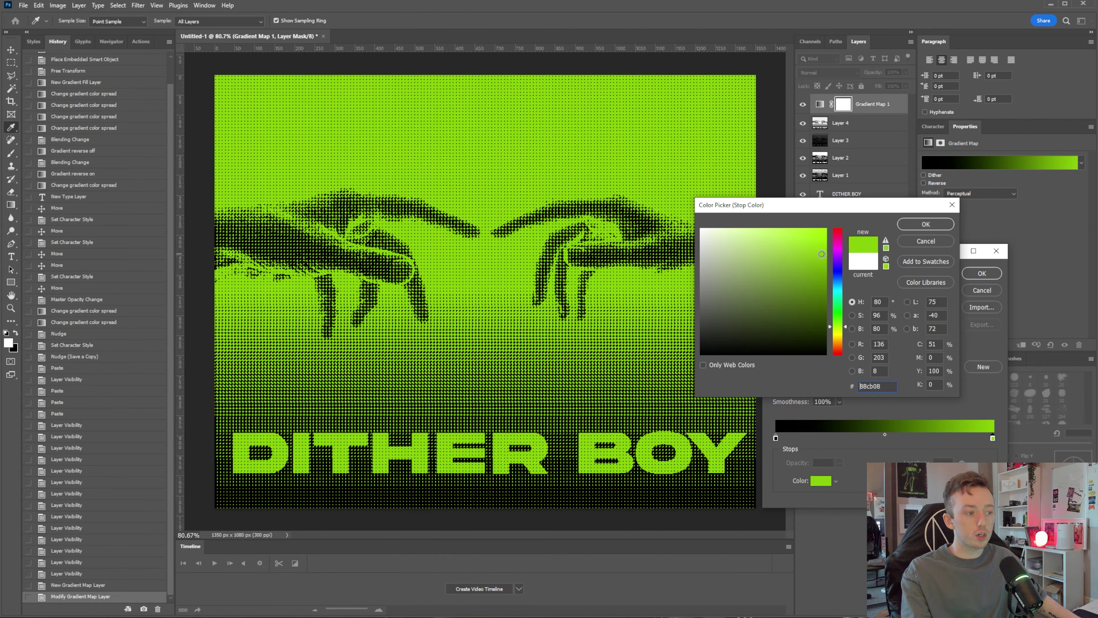
left_click(823, 251)
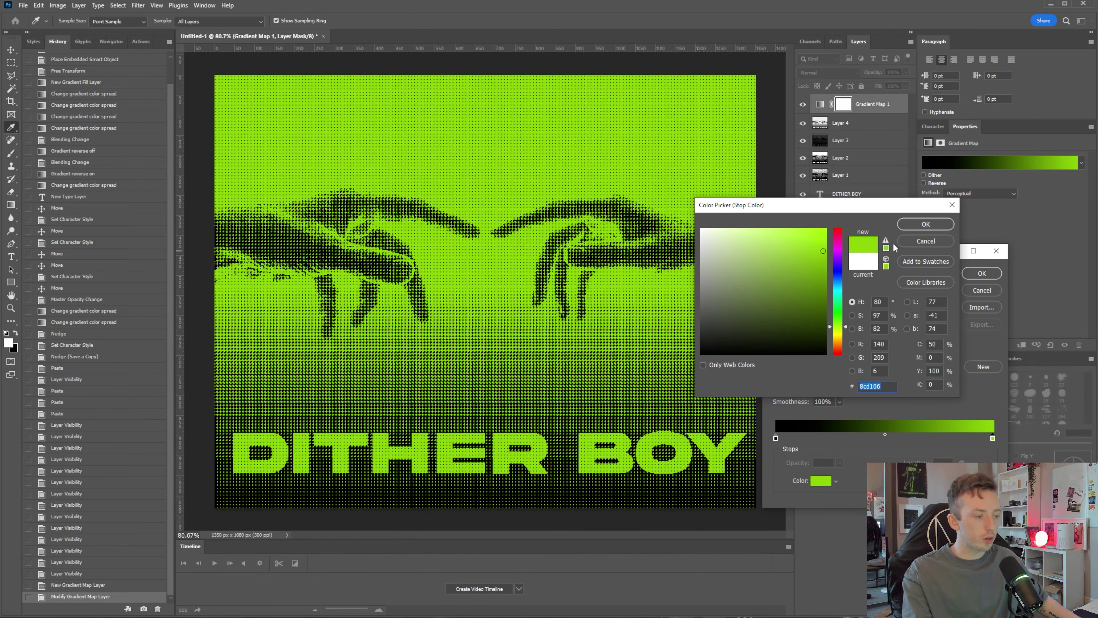
left_click(936, 225)
left_click(982, 273)
Hide Layer 4 and Layer 3 and toggle Layer 2 to preview the green gradient map on the Gaussian dither
left_click(803, 123)
left_click(802, 140)
left_click(803, 159)
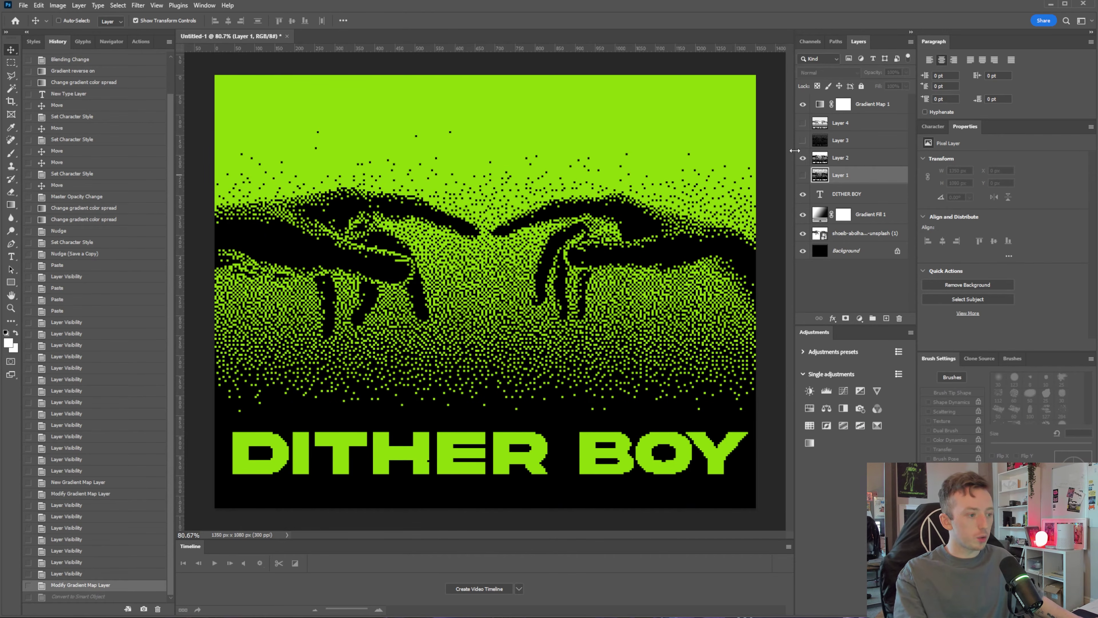
Hide the gradient map and dither layers, then set Gradient Fill 1 to Difference blending with Reverse turned off
left_click_drag(804, 155, 804, 90)
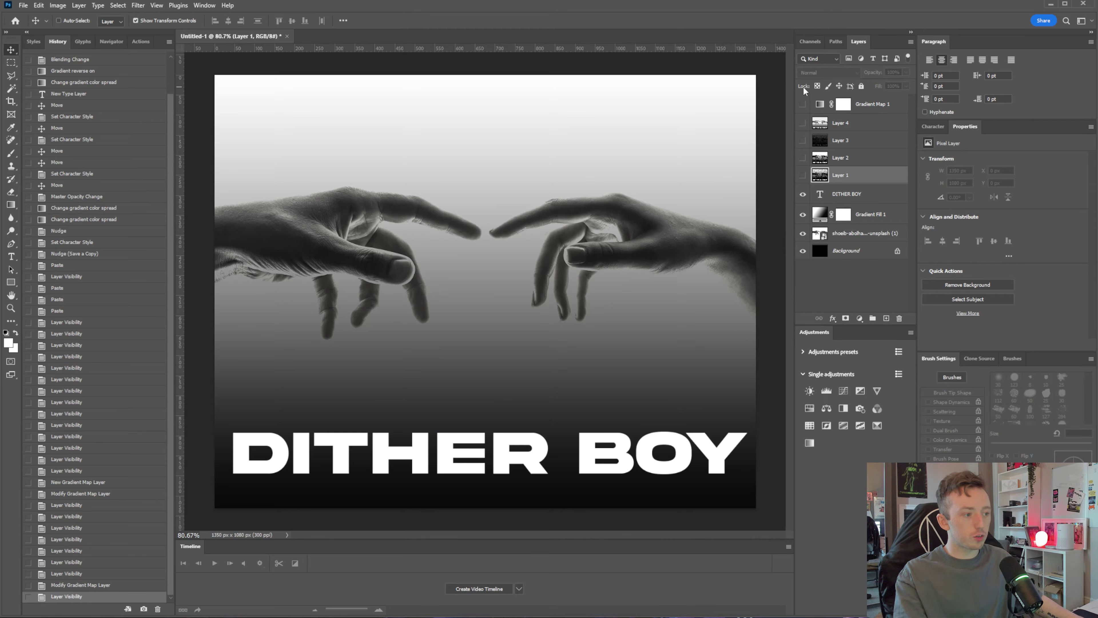
left_click(818, 197)
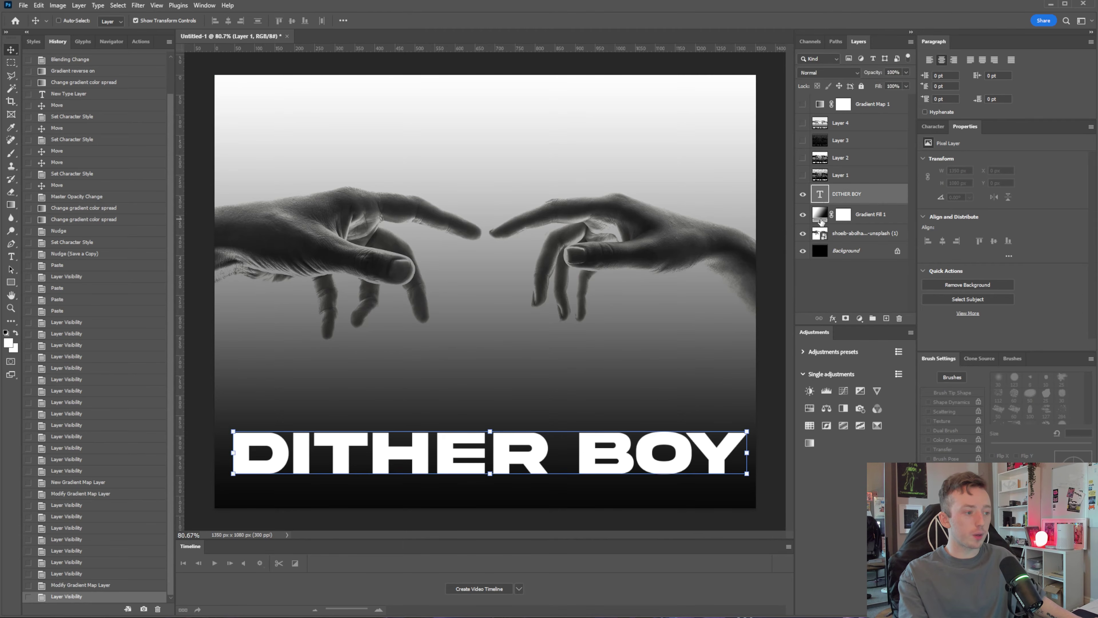
left_click(822, 214)
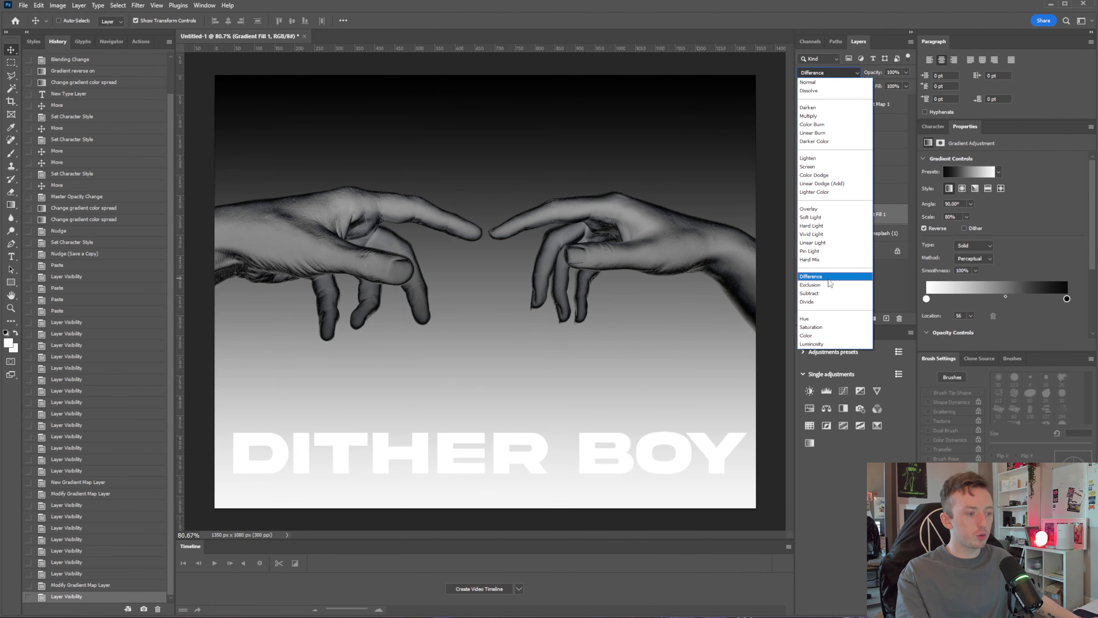
left_click(829, 278)
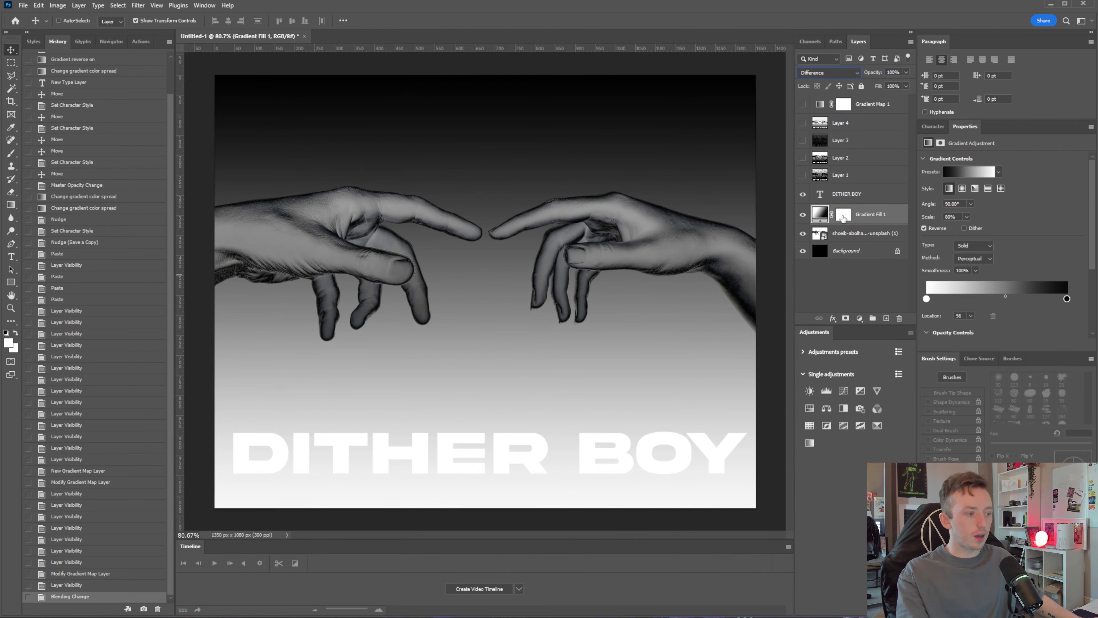
left_click(924, 228)
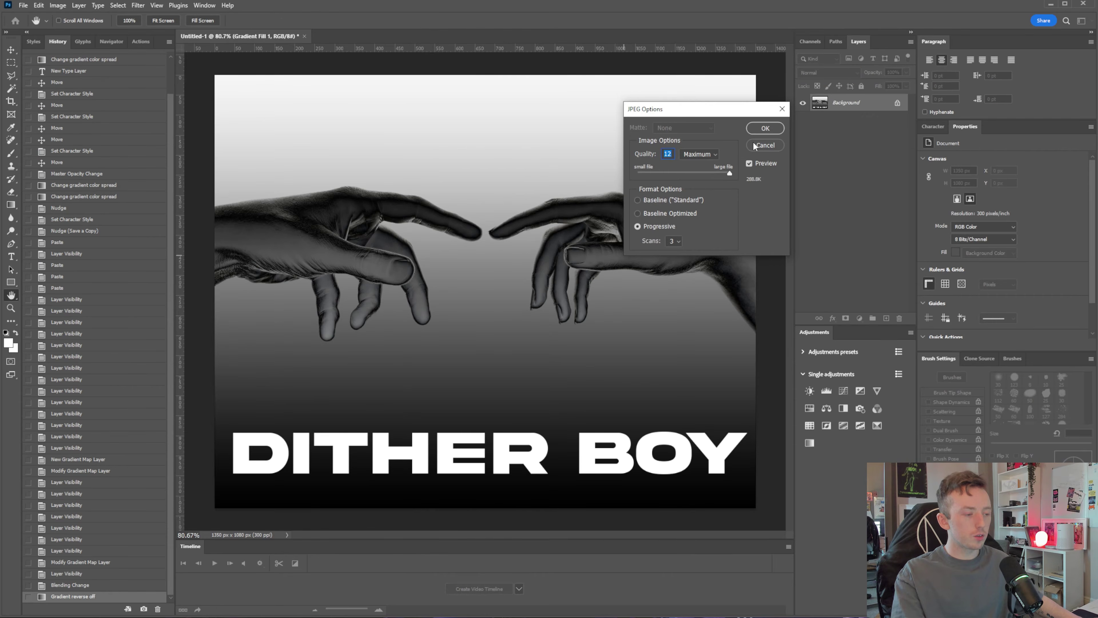
Save a quality 12 JPEG copy as hands graphic pre dither reverse, and leave only Gradient Map 1 and the Background visible
left_click(781, 127)
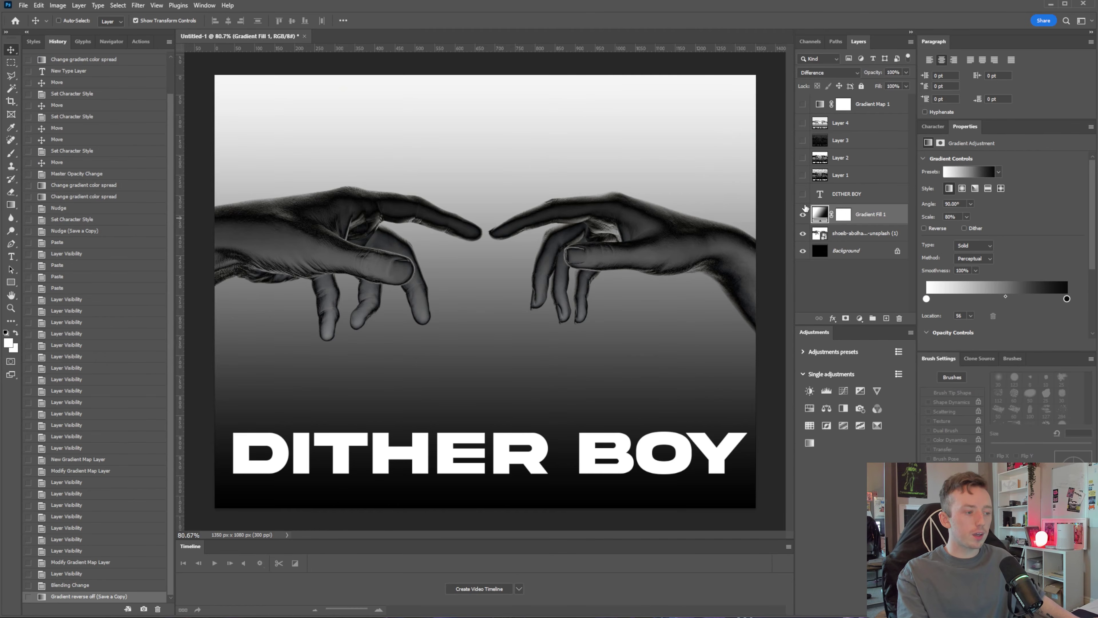
left_click_drag(803, 212, 803, 233)
left_click(803, 105)
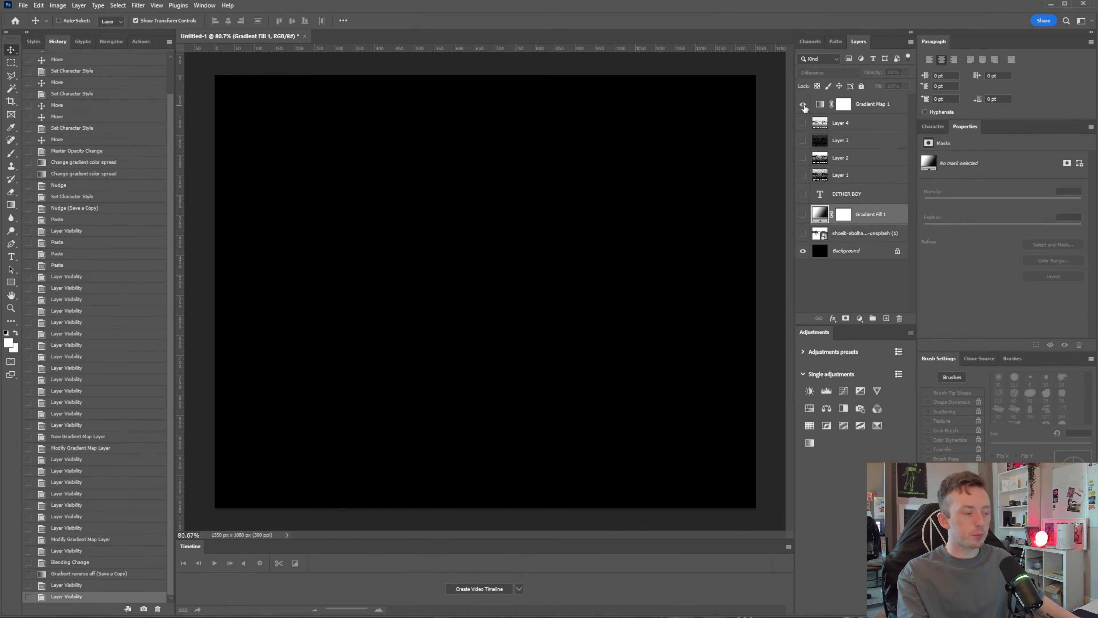
Switch to Dither Boy, load hands graphic pre dither reverse.jpg and raise the Gaussian dither's contrast to 100
key("alt+Tab")
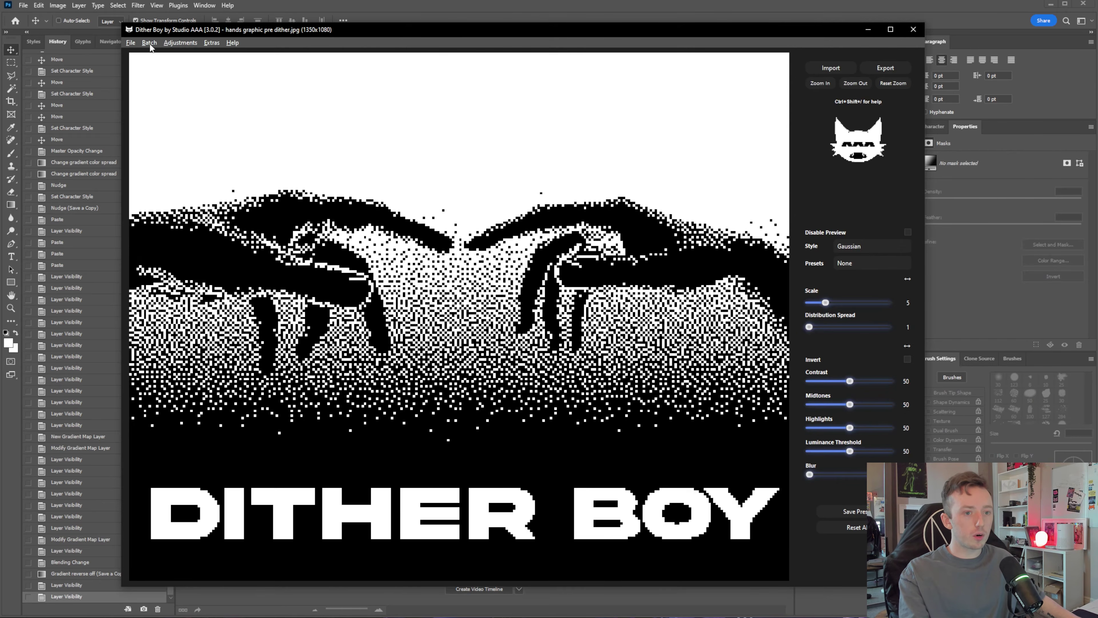
left_click_drag(382, 222, 491, 248)
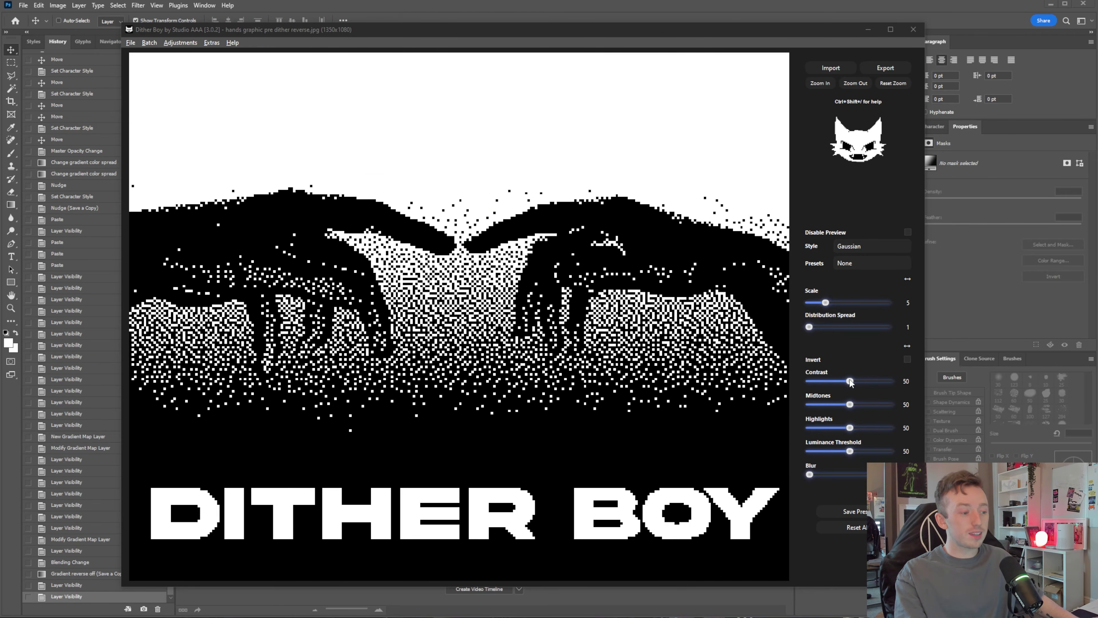
left_click_drag(850, 381, 902, 385)
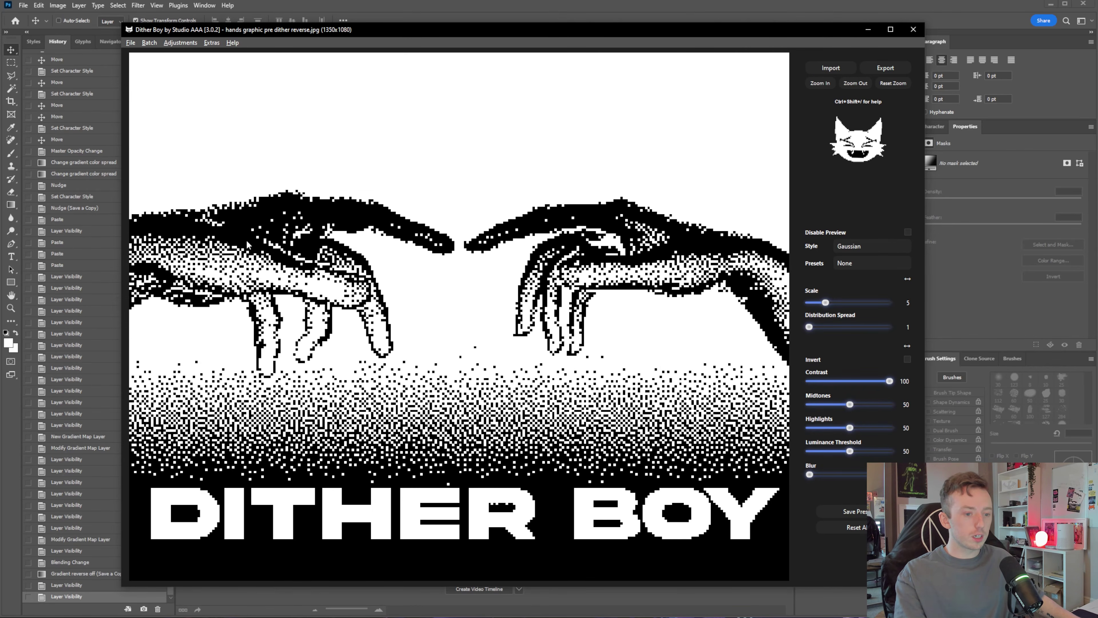
Switch back to Photoshop, show the photo, Gradient Fill 1 and DITHER BOY text layers again, and hide Gradient Map 1
left_click(591, 9)
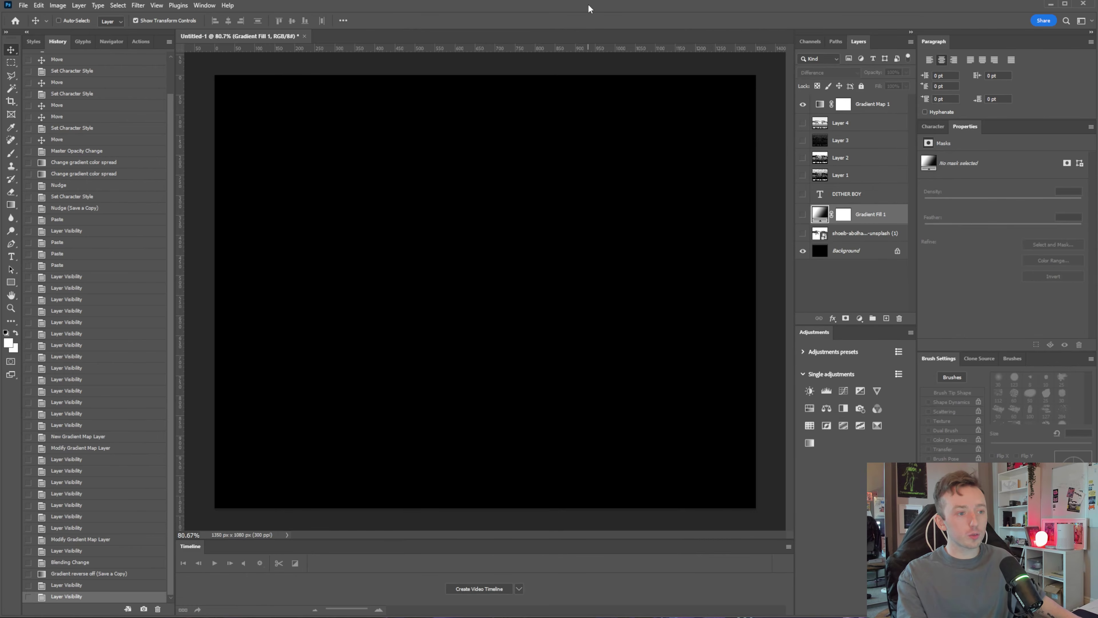
left_click(803, 233)
left_click(803, 214)
left_click(803, 195)
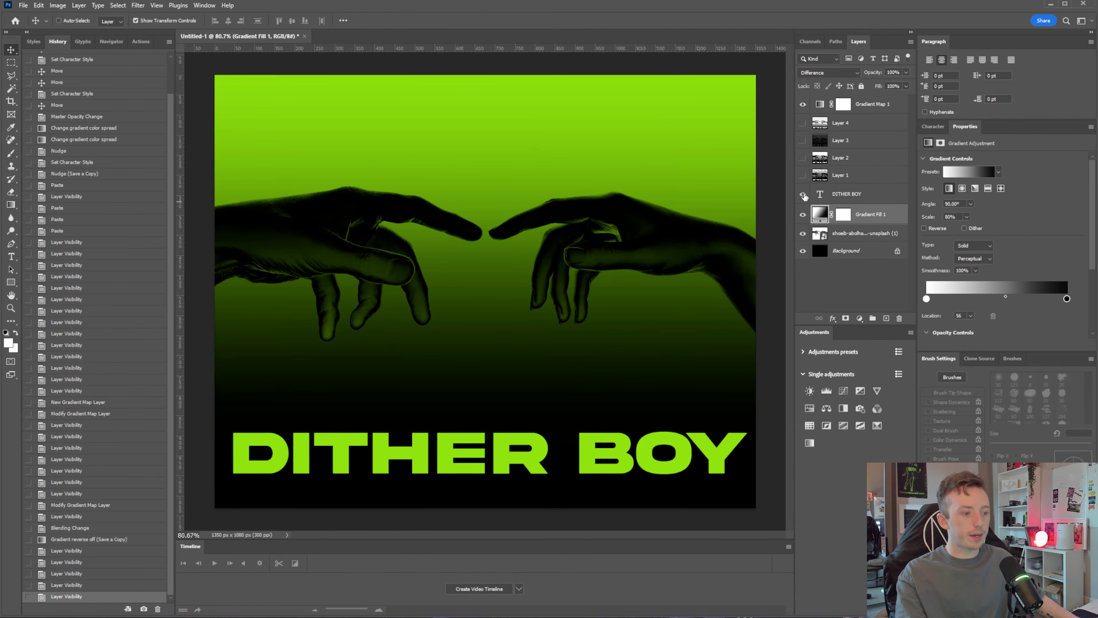
left_click(803, 105)
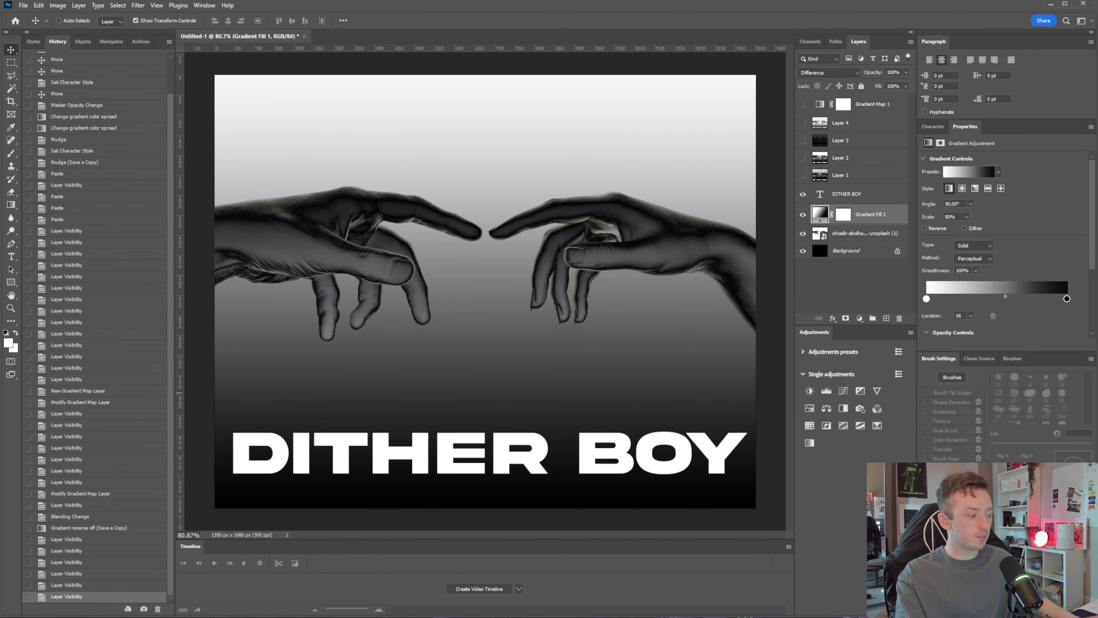
In Dither Boy, set the style to Floyd-Steinberg with scale 2, contrast 97, highlights 16 and luminance threshold 19
key("alt+Tab")
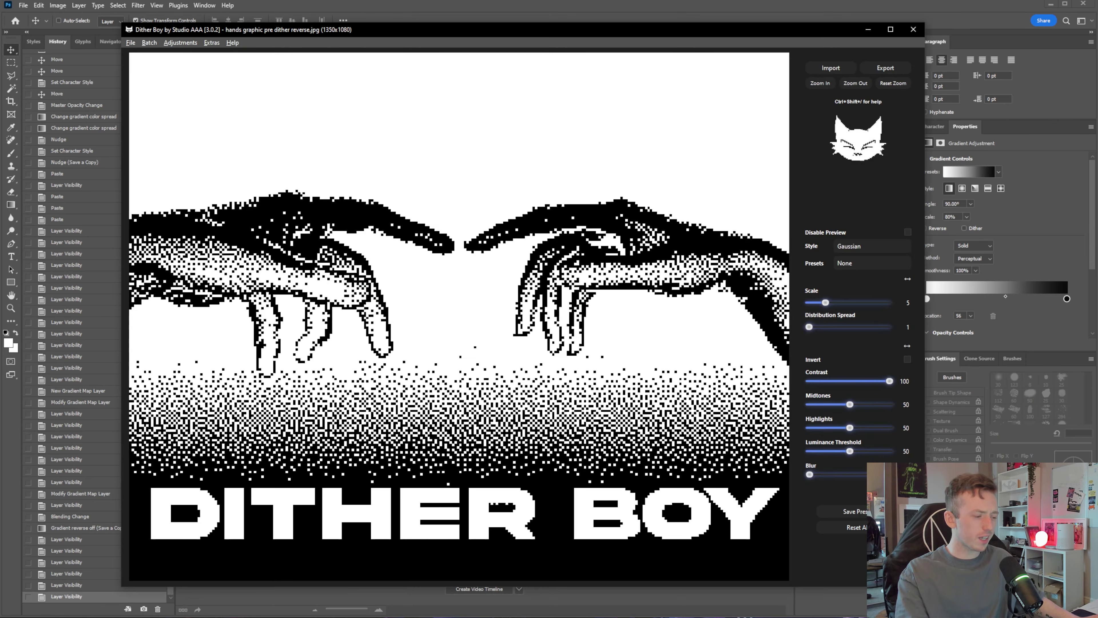
left_click(855, 247)
left_click(861, 170)
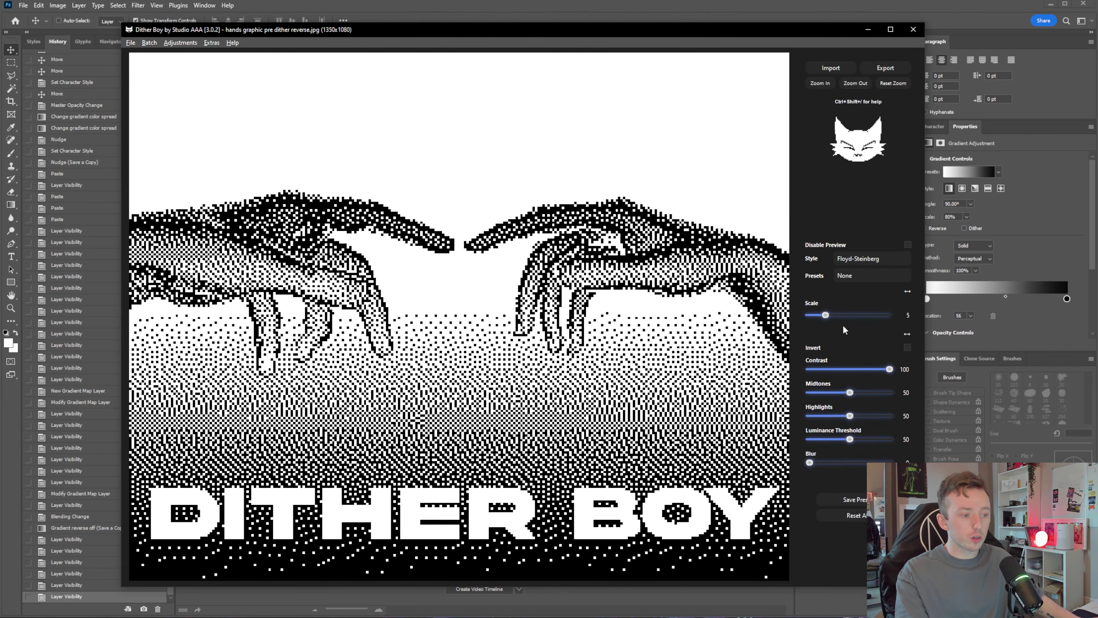
left_click_drag(850, 369, 886, 376)
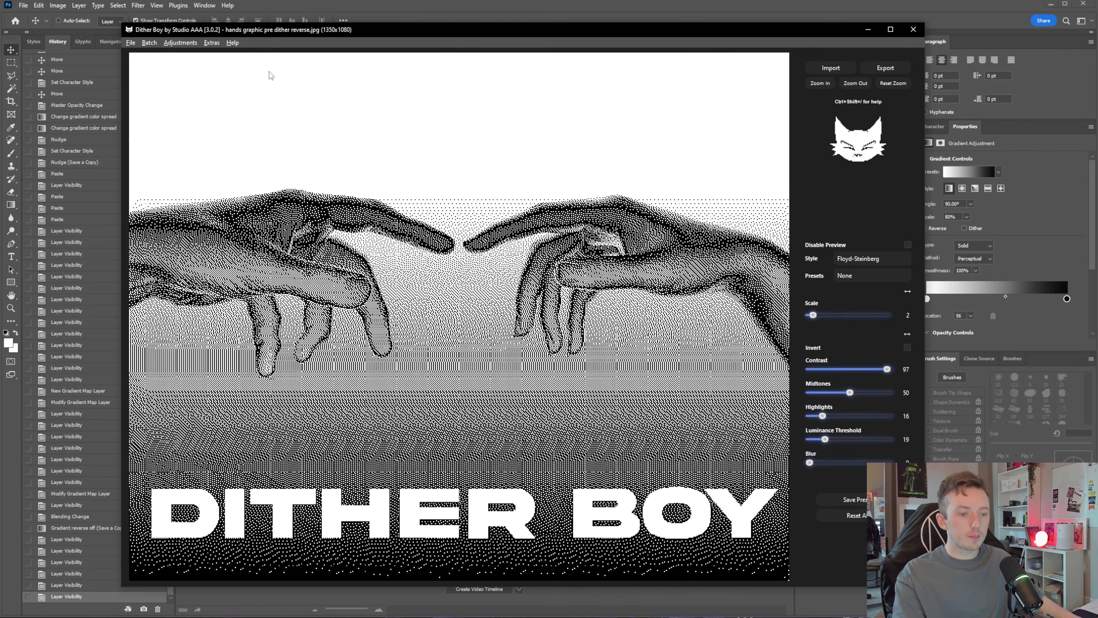
Copy the Floyd-Steinberg dither to the clipboard, paste it above Layer 4 in Photoshop and show Gradient Map 1
left_click(130, 42)
mouse_move(145, 72)
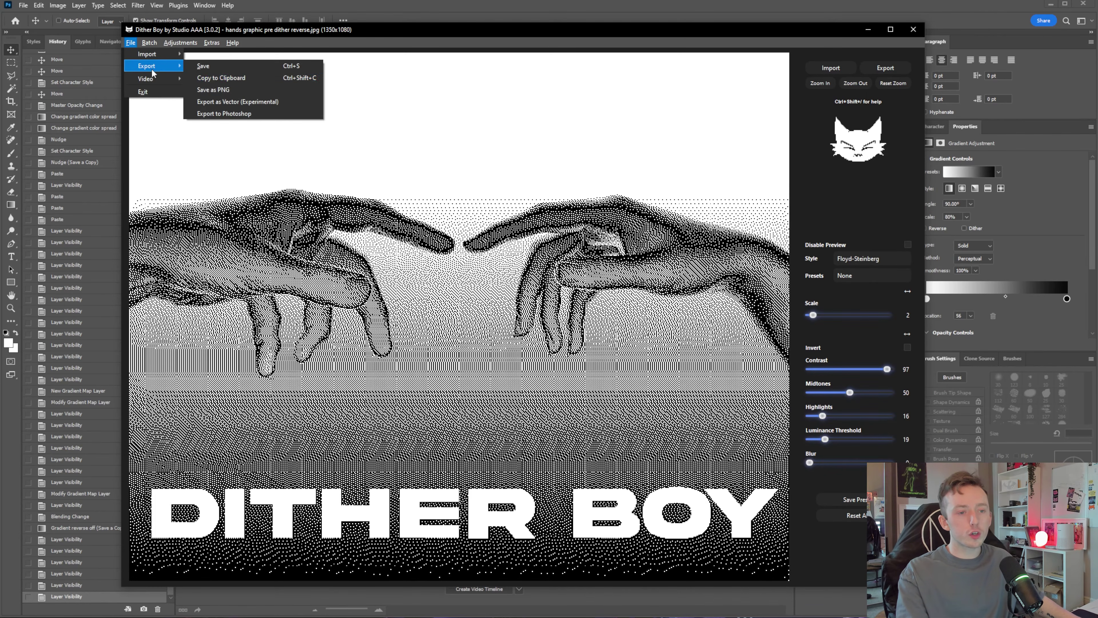
left_click(244, 80)
left_click(681, 18)
left_click(853, 127)
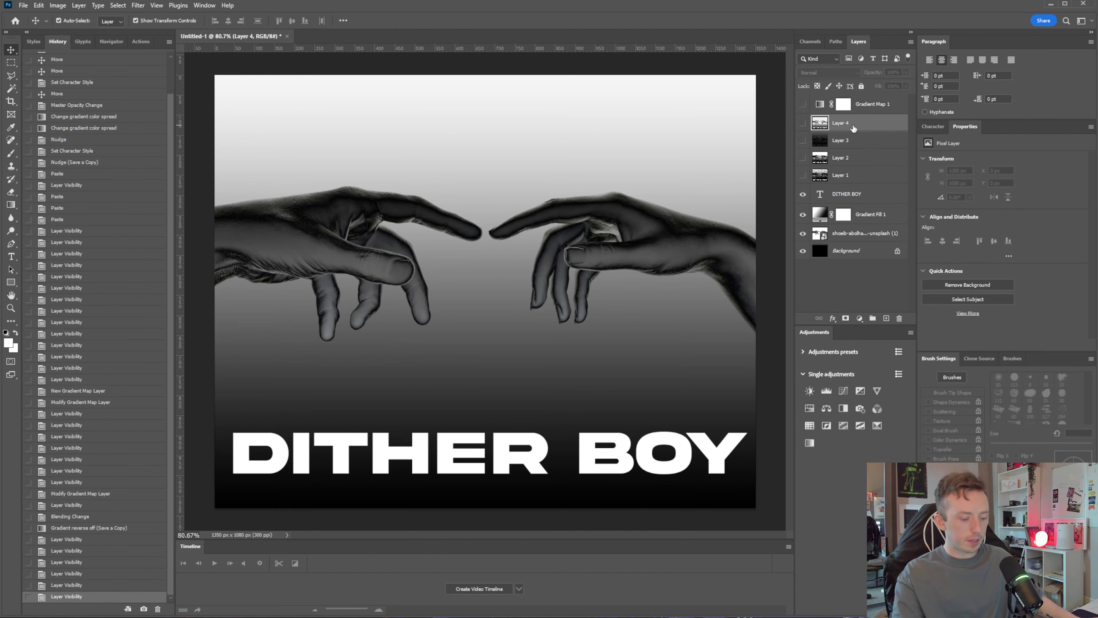
key("ctrl+v")
left_click(803, 105)
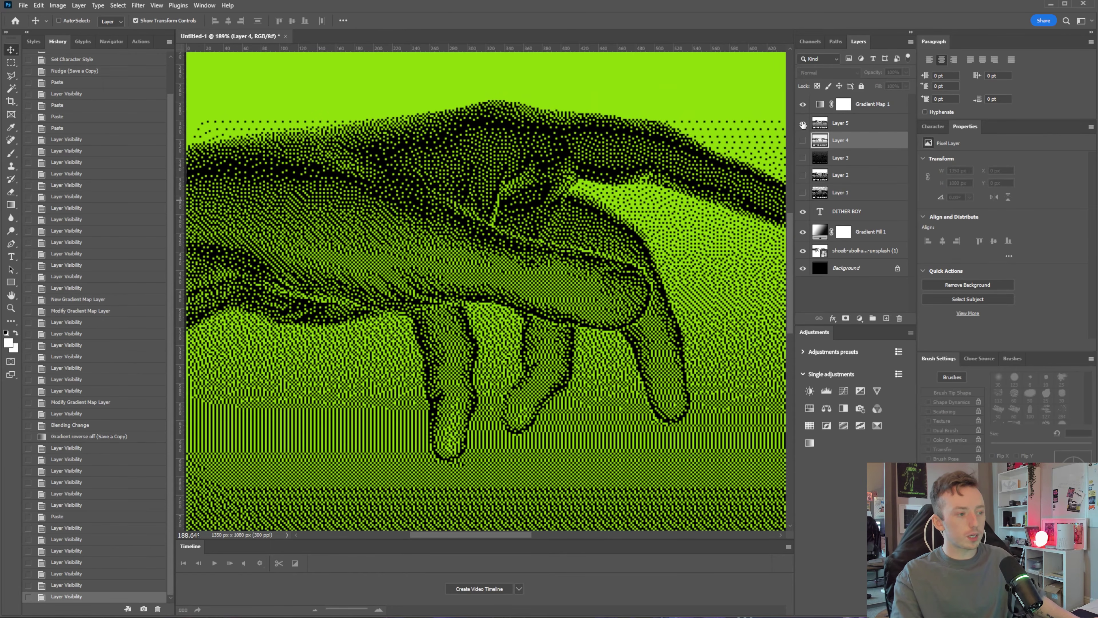
Compare the green dither versions by toggling Layer 5 and Layer 4, ending with only Layer 2 of the dithers shown
left_click_drag(803, 124, 803, 104)
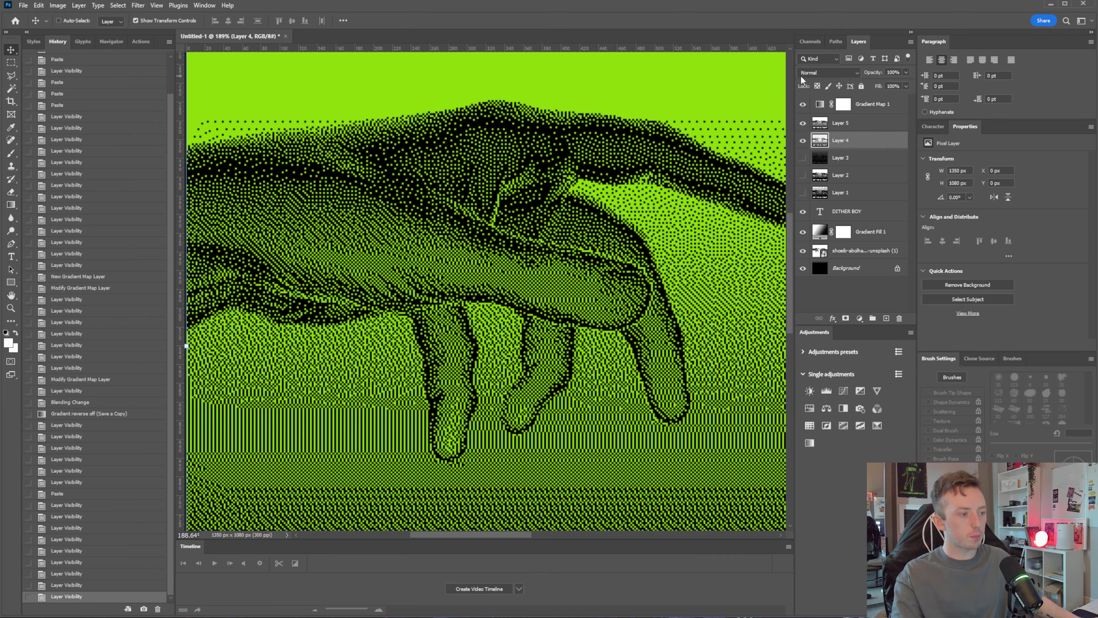
left_click(803, 123)
left_click(803, 140)
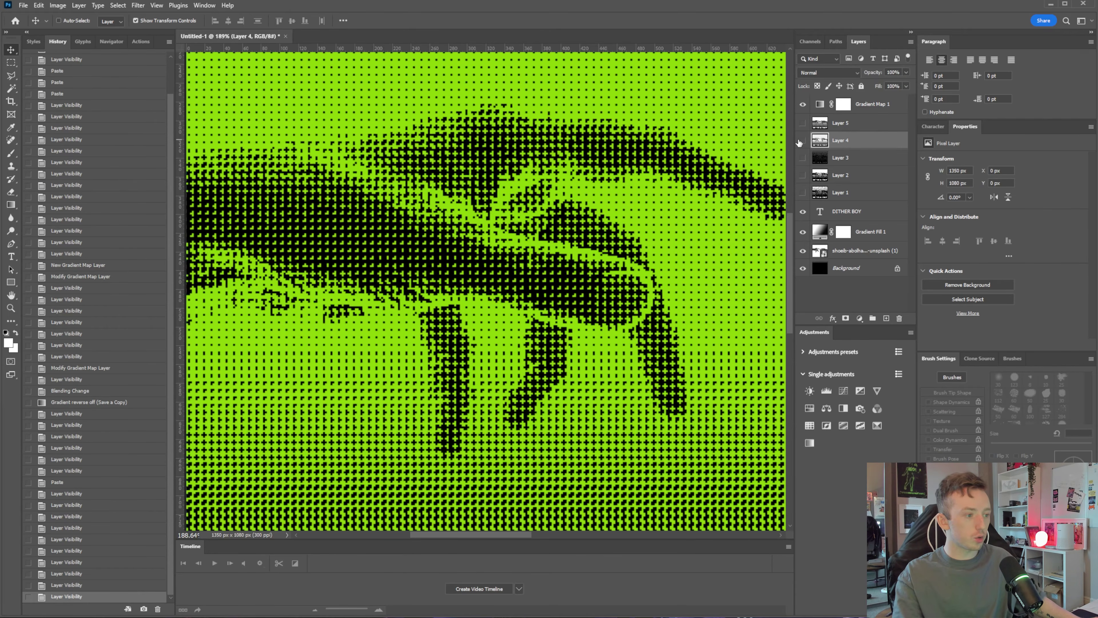
left_click(803, 175)
scroll(707, 246, "down", 5)
scroll(714, 243, "up", 2)
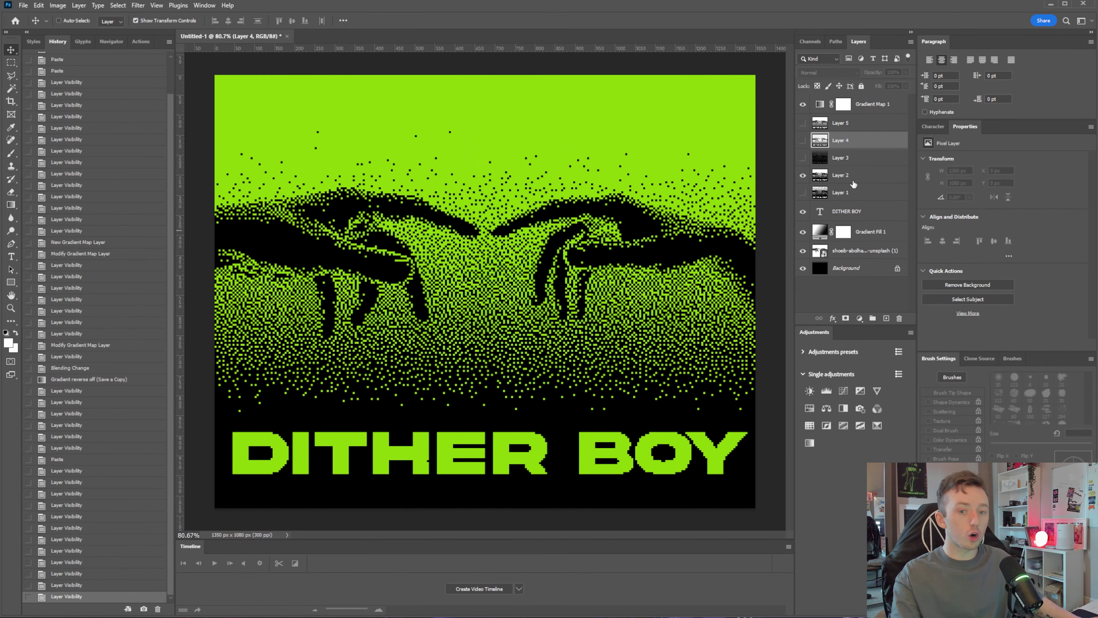
Create a new 1350 x 1080 px document at 72 ppi with a black background
left_click(24, 5)
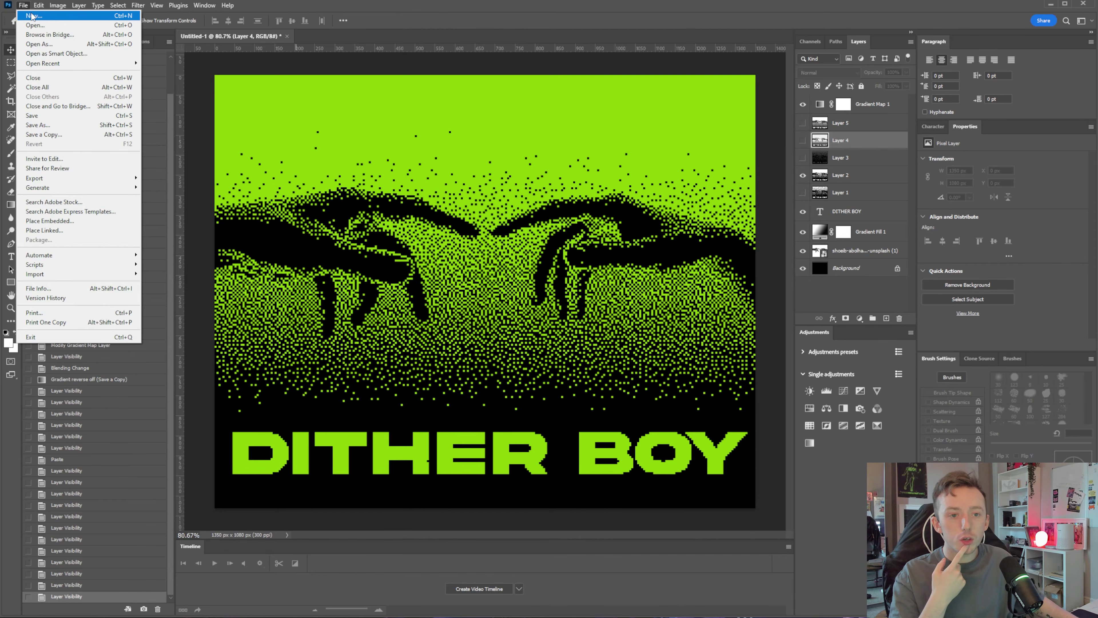
left_click(32, 16)
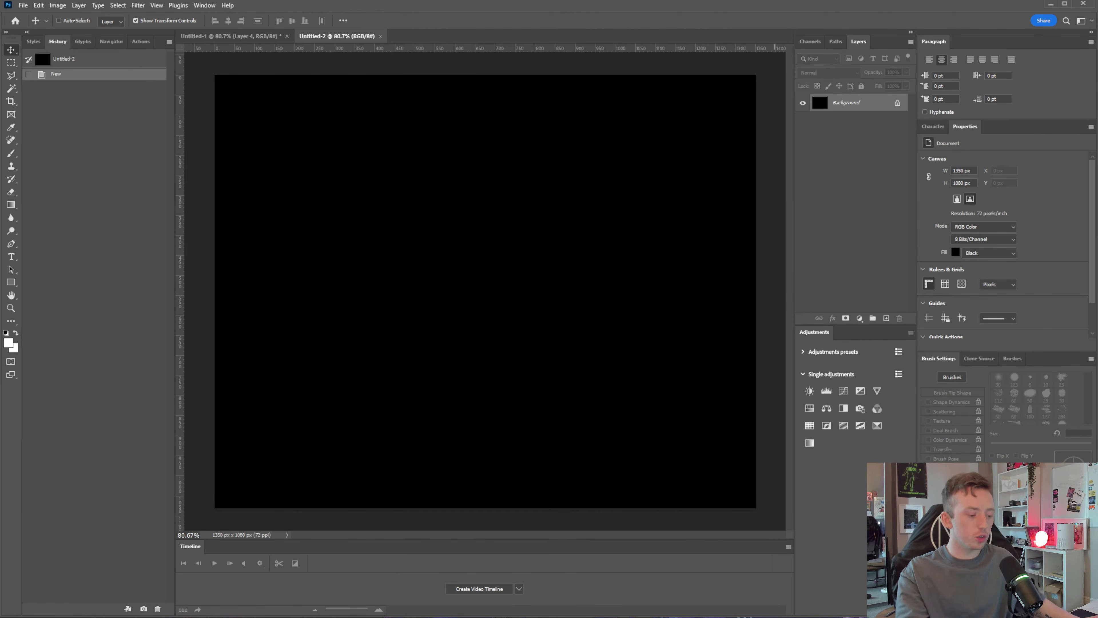
Switch to Dither Boy, load hands graphic pre dither.jpg and apply the Gaussian style
left_click(606, 617)
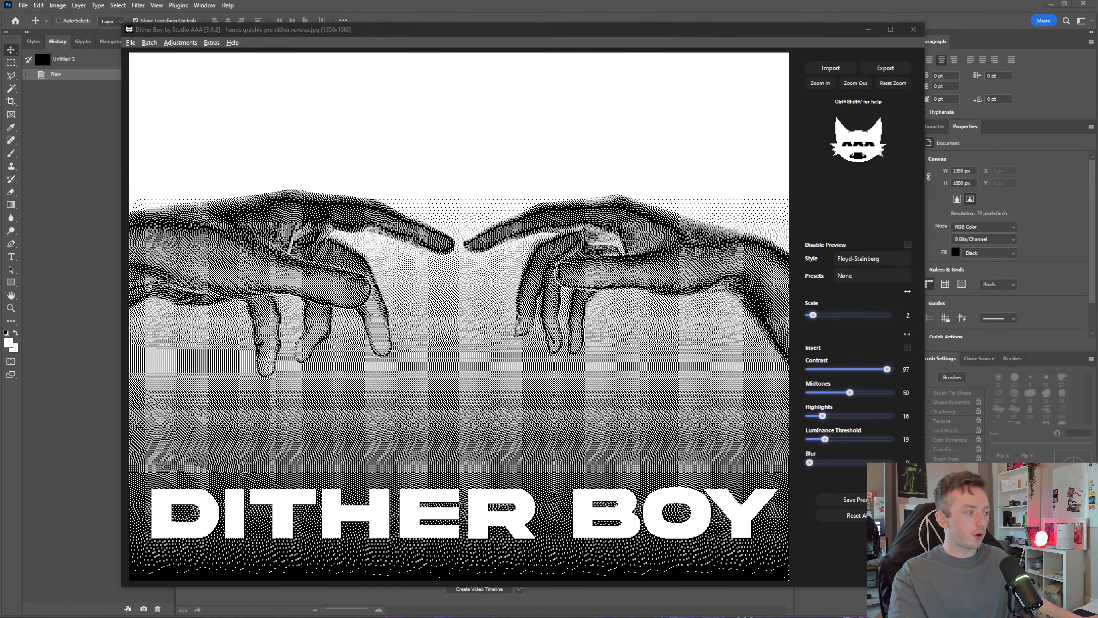
left_click_drag(410, 226, 620, 162)
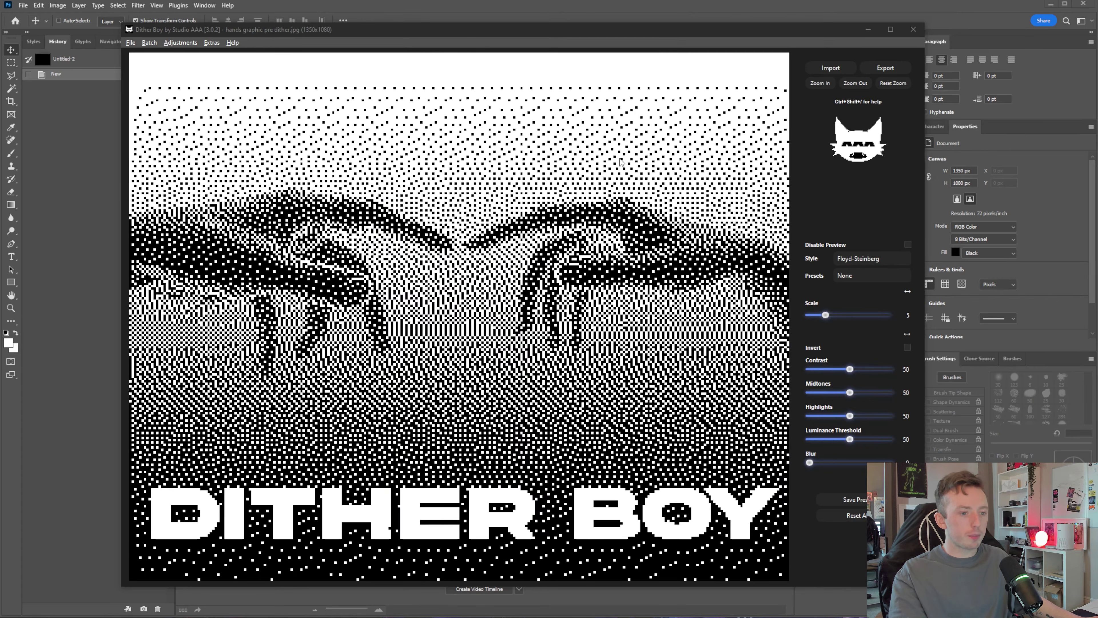
left_click(884, 258)
left_click(861, 308)
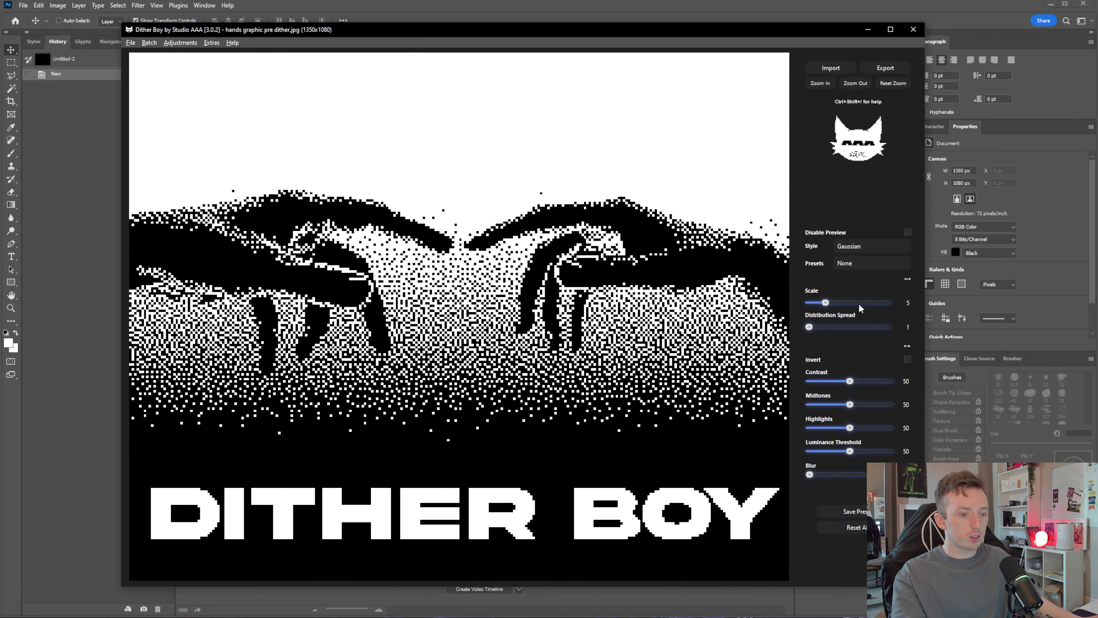
Set the Gaussian dither to scale 3, distribution spread 2, contrast 57, midtones 100, highlights 30 and luminance threshold 60
left_click_drag(850, 381, 855, 381)
left_click_drag(826, 303, 817, 303)
mouse_move(850, 451)
left_mouse_down()
mouse_move(864, 454)
mouse_move(860, 465)
left_mouse_up()
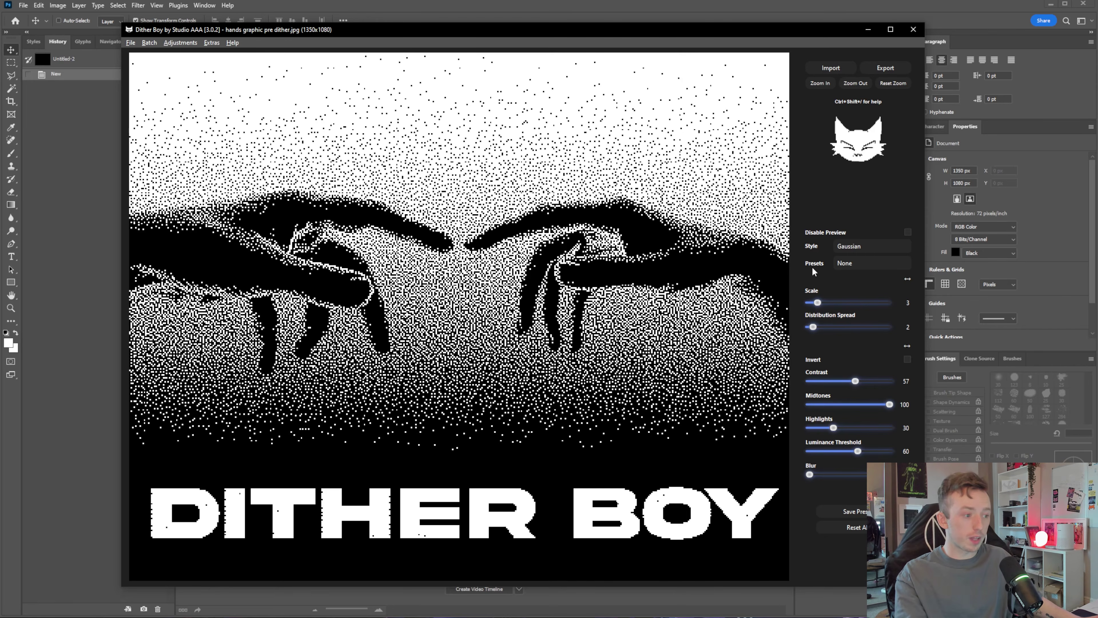
Copy the adjusted Gaussian dither to the clipboard and return to Photoshop
left_click(133, 43)
mouse_move(143, 67)
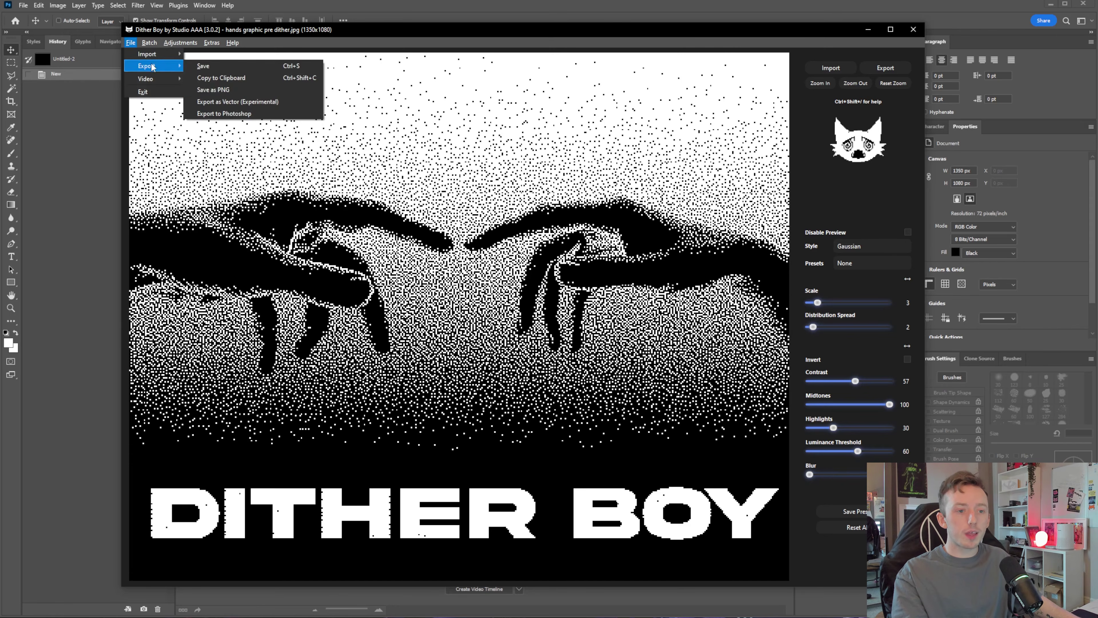
left_click(300, 81)
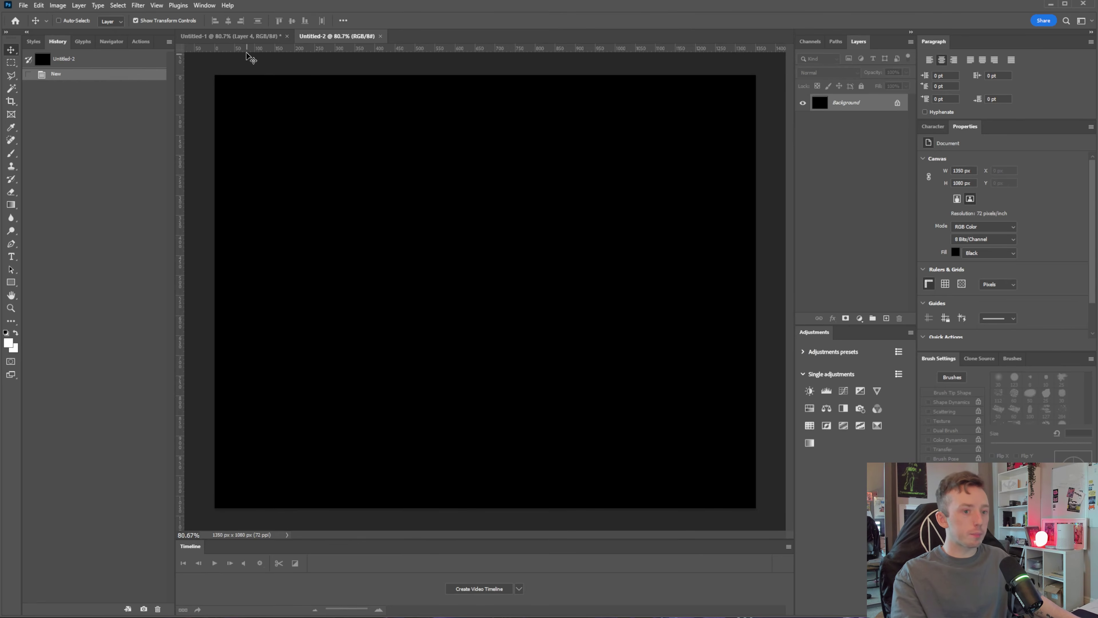
Duplicate Gradient Map 1 from Untitled-1 into Untitled-2 and paste the copied dither beneath it
left_click(229, 36)
left_click(875, 108)
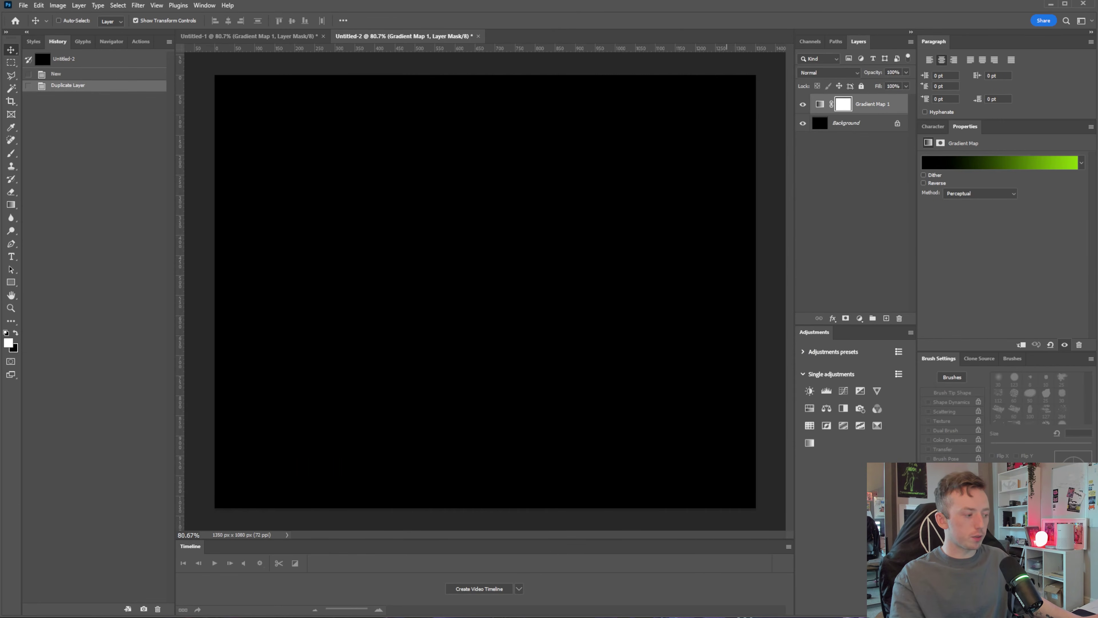
key("ctrl+v")
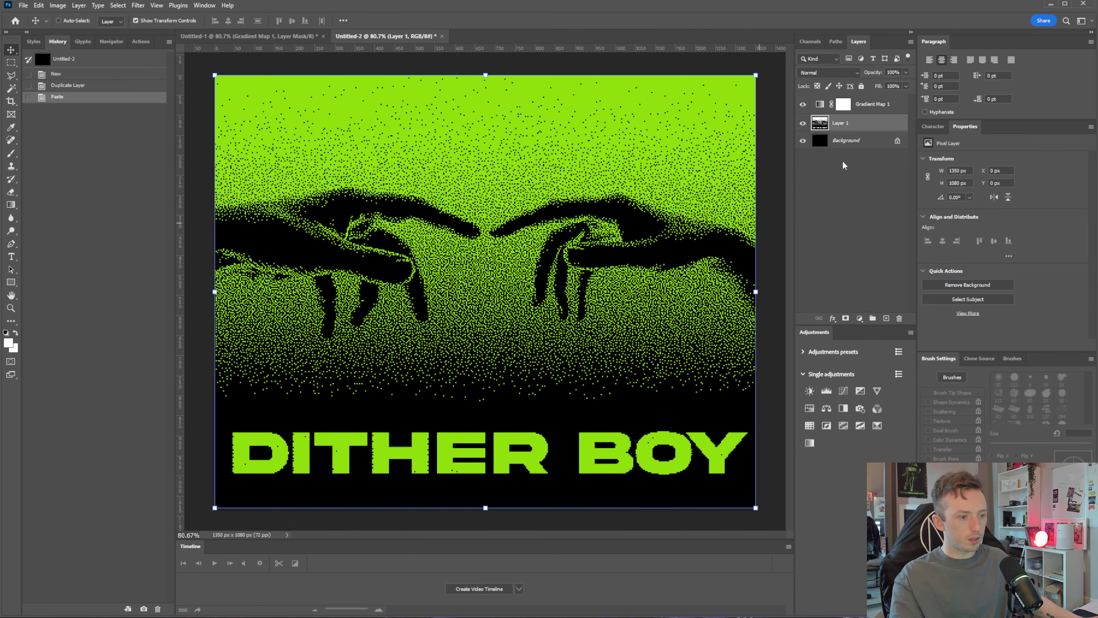
Create a video timeline for the Untitled-2 document
left_click(204, 6)
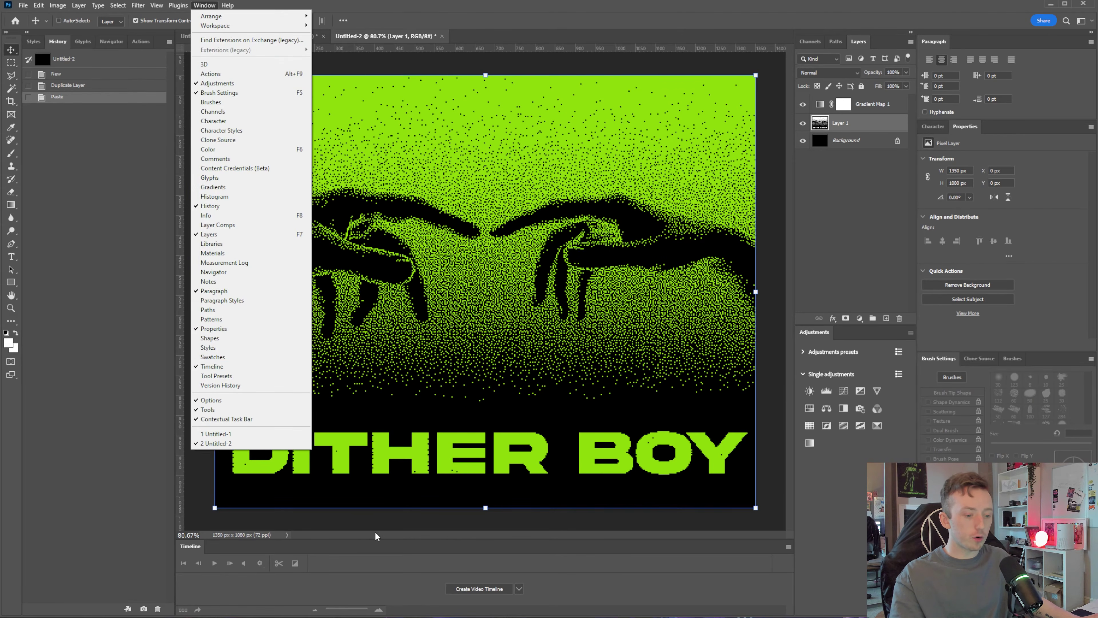
left_click(401, 526)
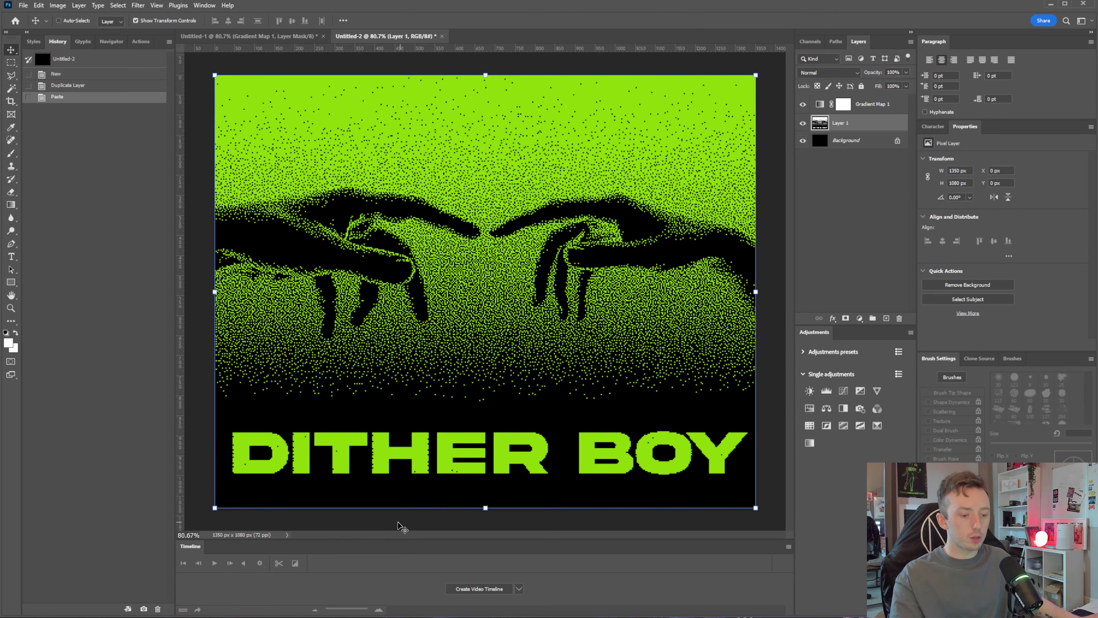
left_click(470, 591)
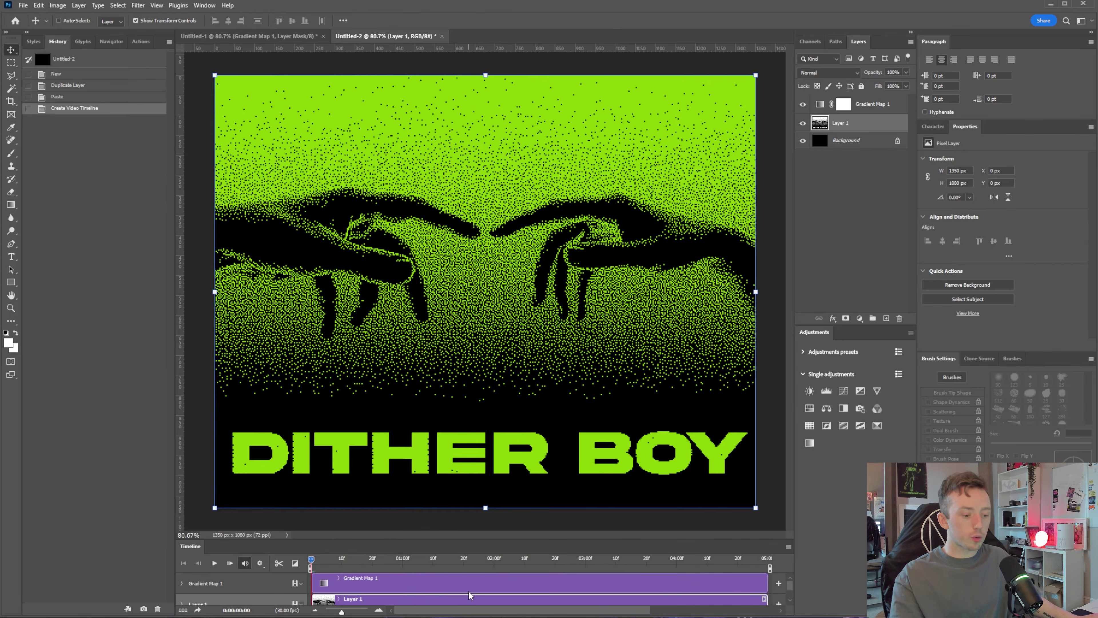
Convert the Untitled-2 video timeline to a frame animation and set the frame's delay to 0.1 seconds
left_click(183, 610)
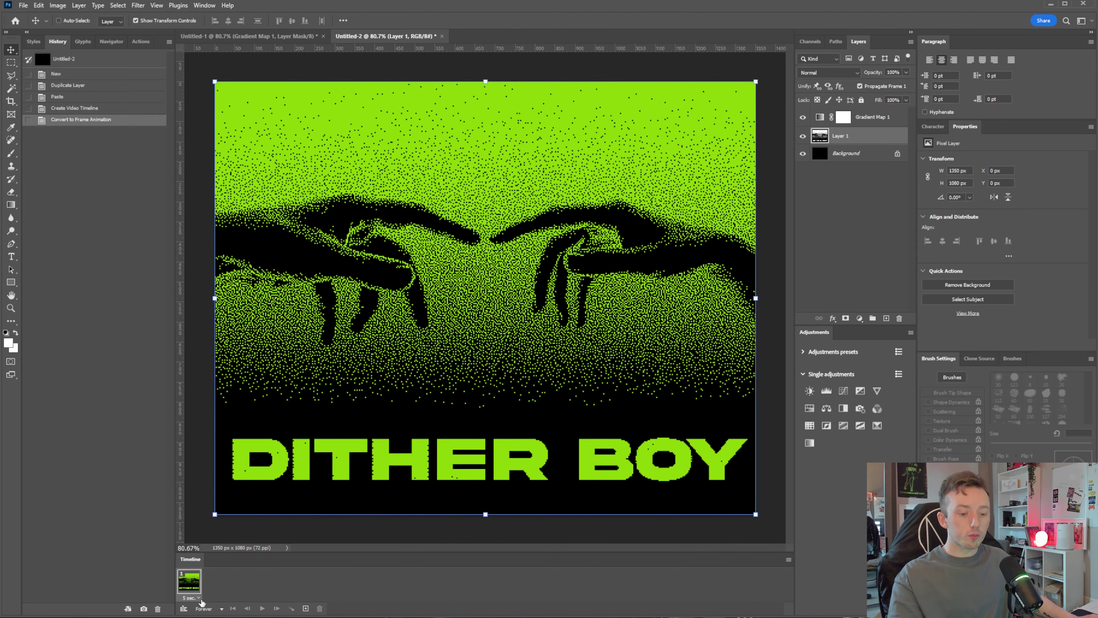
left_click(187, 601)
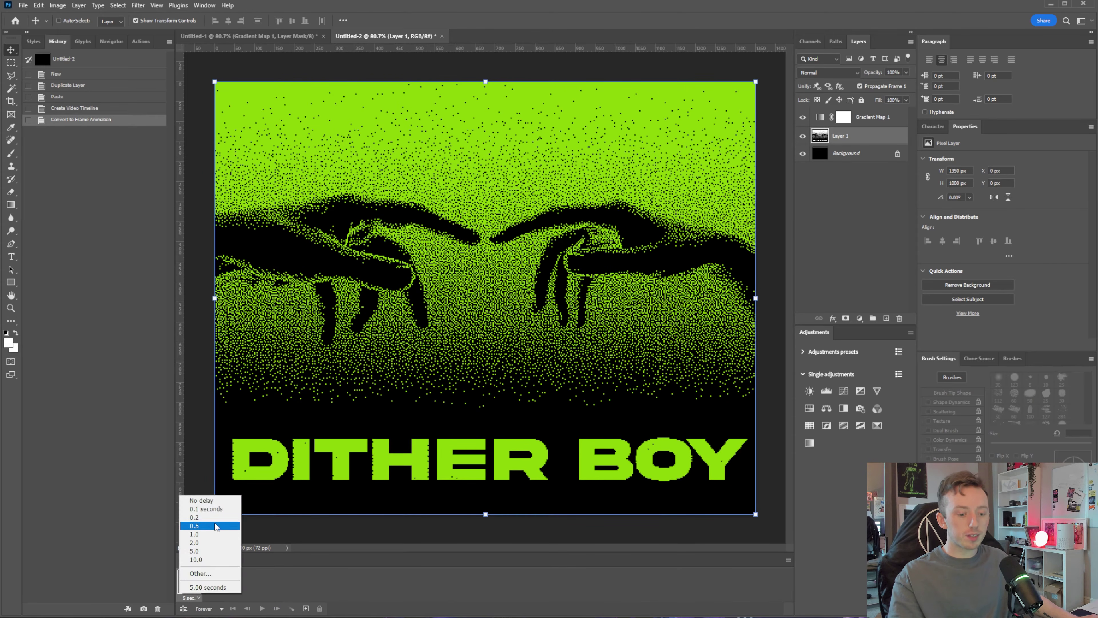
left_click(220, 511)
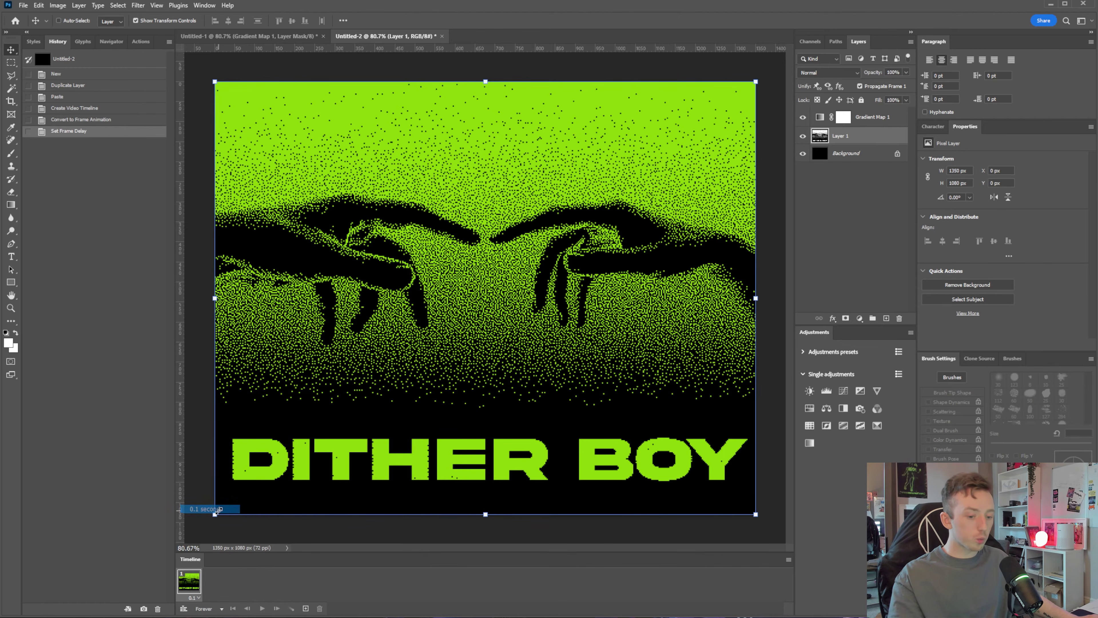
Make a Gaussian dither variant in Dither Boy with contrast 50 and paste it above Layer 1 in Photoshop's Untitled-2
key("alt+Tab")
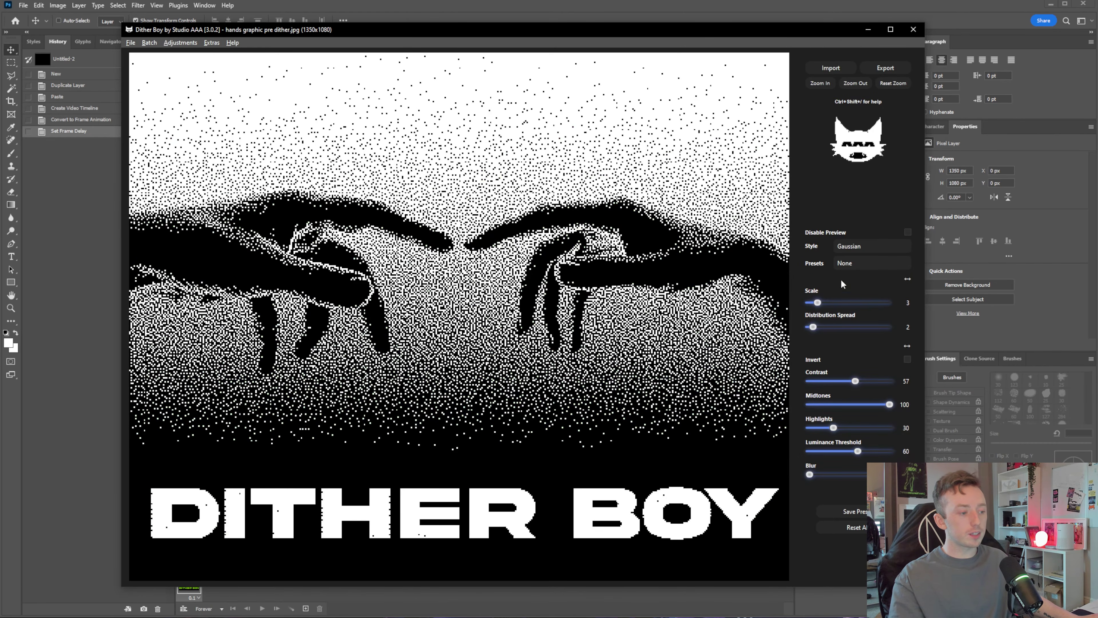
left_click_drag(858, 384, 852, 383)
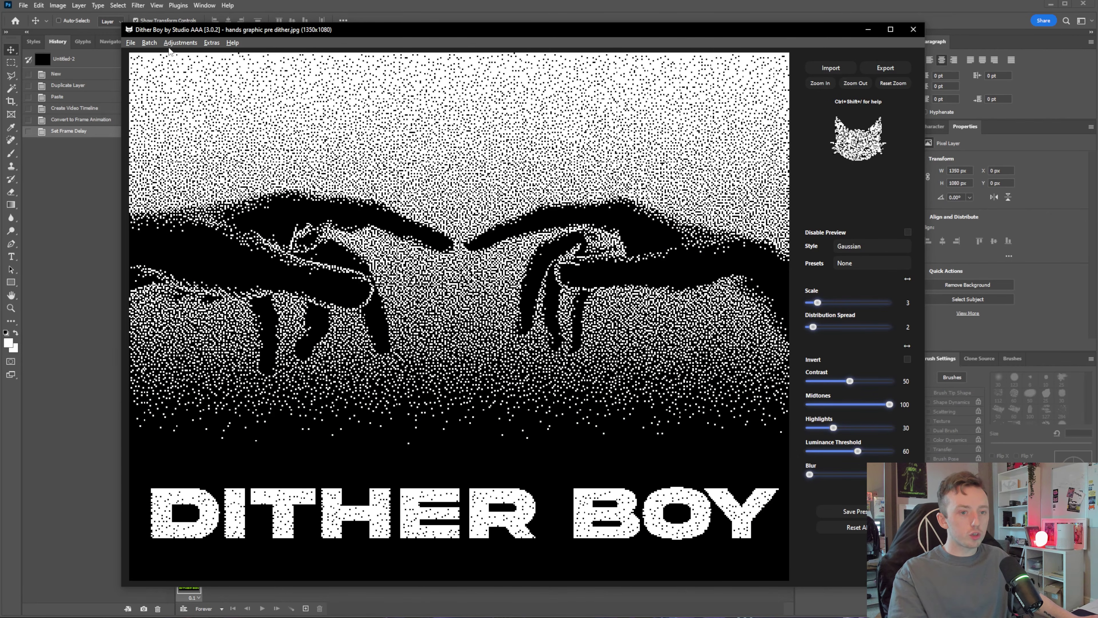
left_click(131, 43)
mouse_move(132, 65)
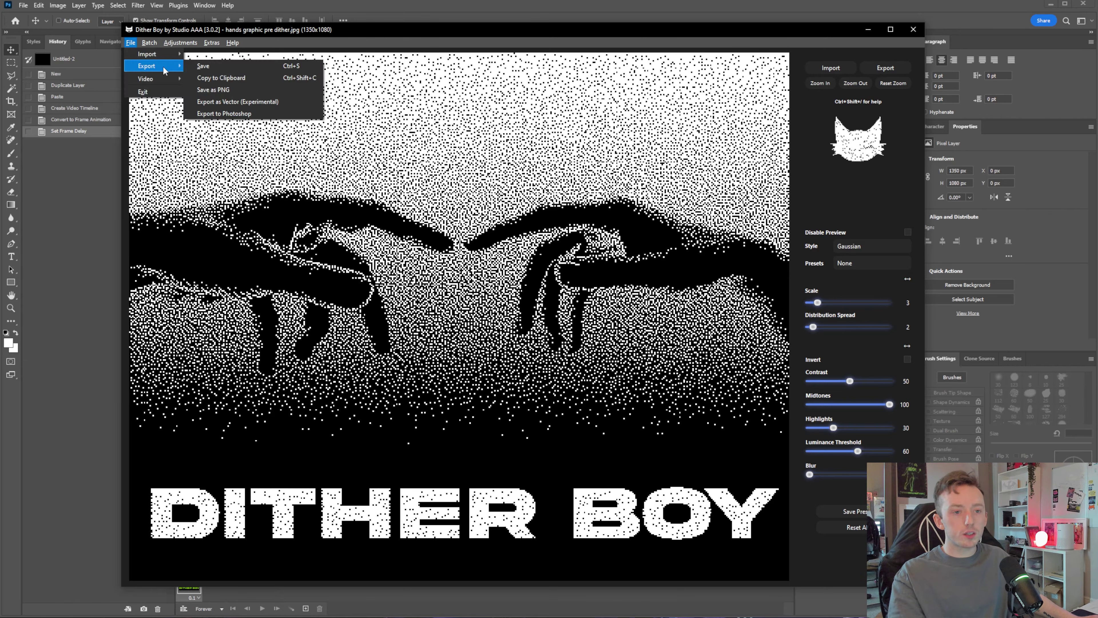
left_click(218, 78)
key("alt+Tab")
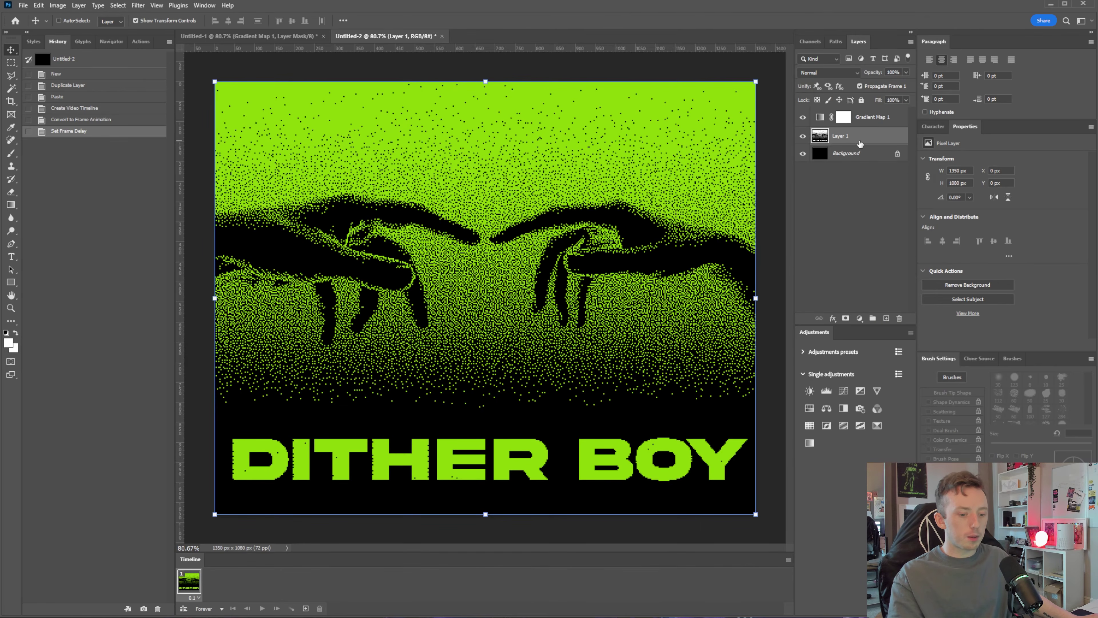
key("ctrl+v")
Make another Dither Boy variant with contrast 58 and luminance threshold 55 and paste it into Untitled-2 above Layer 2
key("alt+Tab")
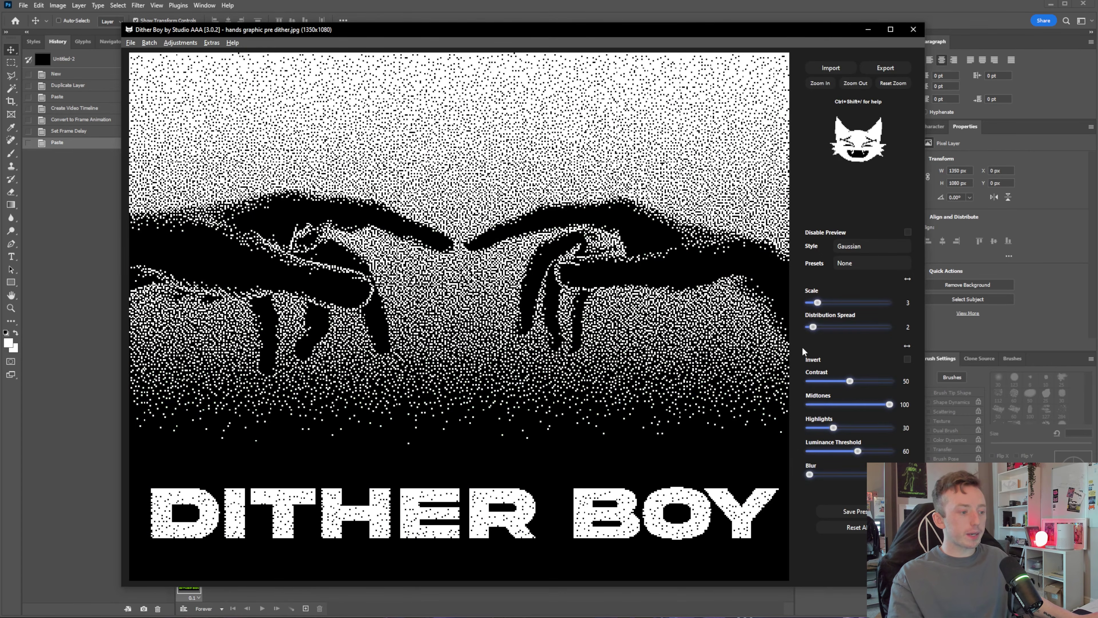
left_click_drag(850, 380, 856, 382)
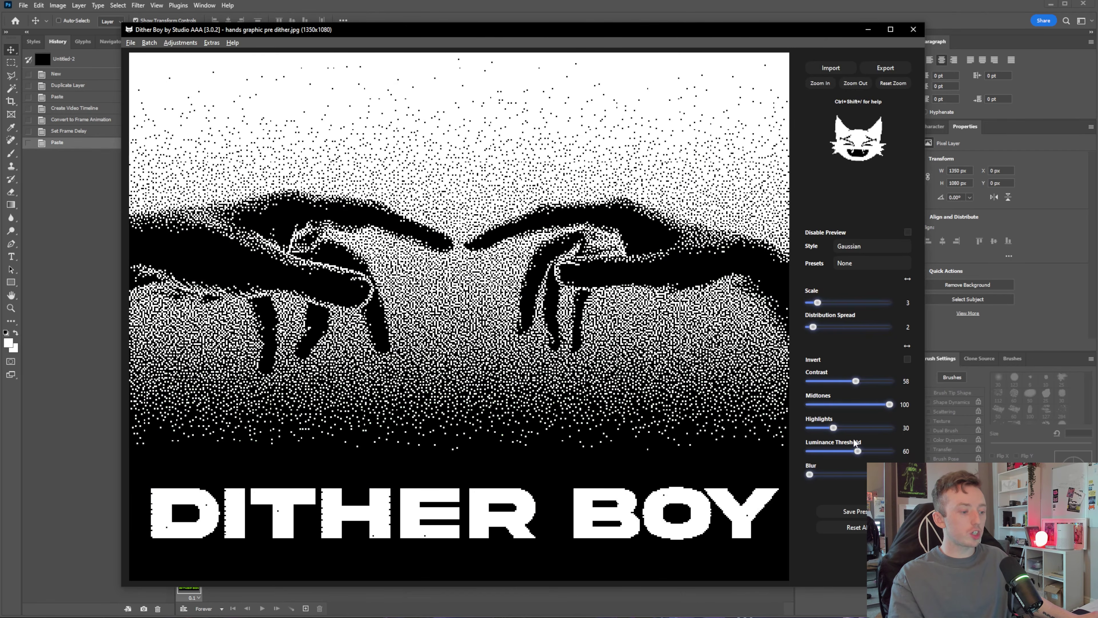
left_click_drag(857, 453, 854, 452)
left_click(130, 43)
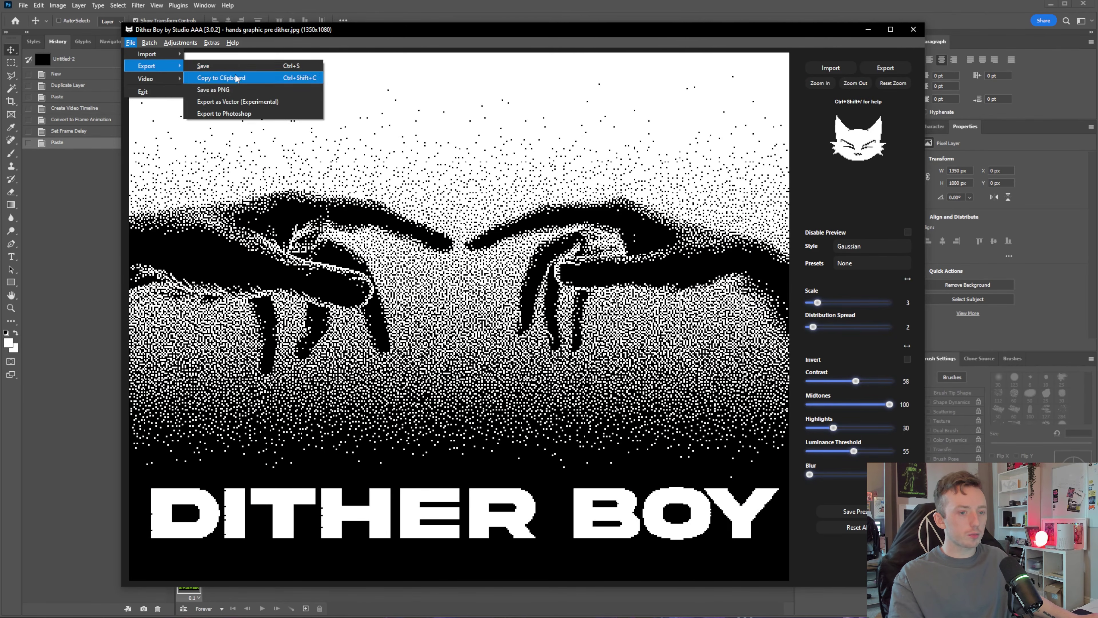
left_click(454, 19)
key("alt+Tab")
key("ctrl+v")
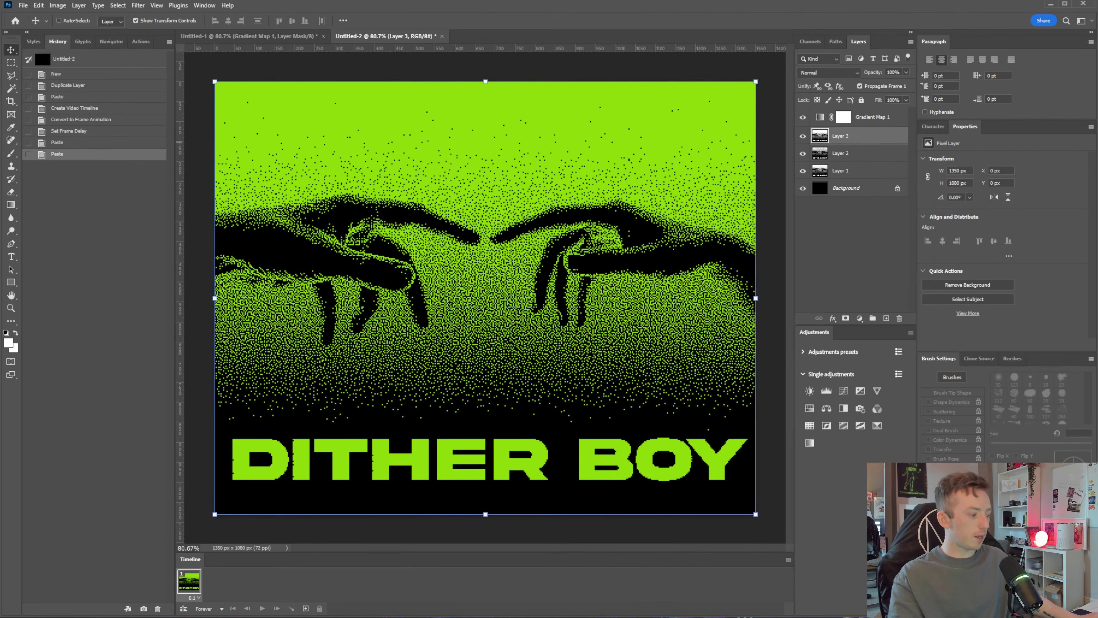
Adjust the contrast slightly in Dither Boy and paste the resulting variant into Untitled-2 above Layer 3
key("alt+Tab")
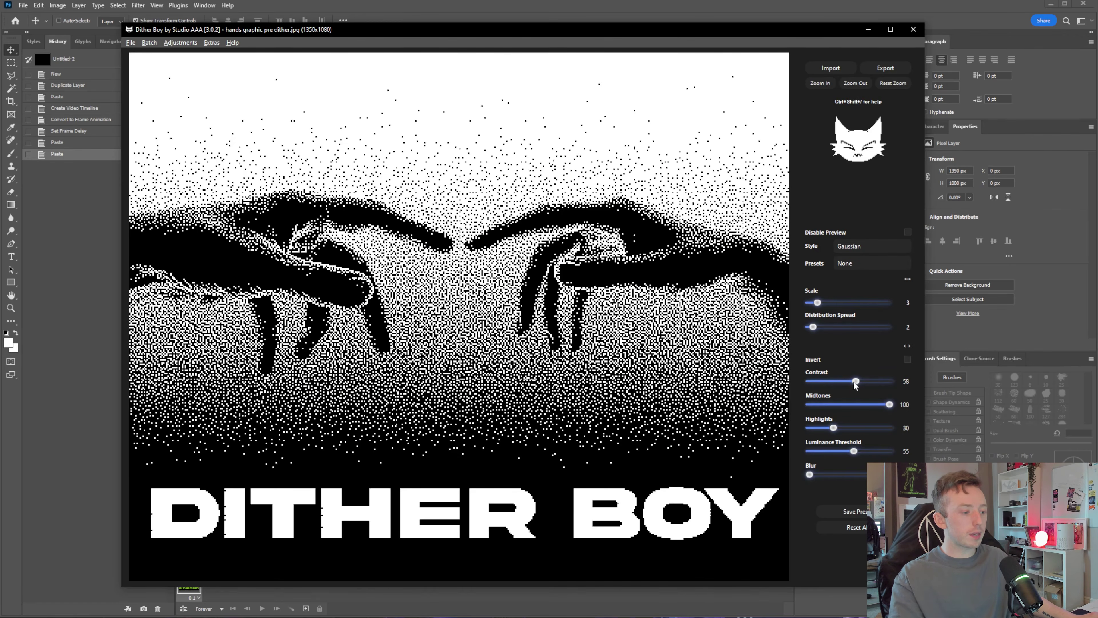
left_click_drag(854, 382, 856, 381)
key("alt+Tab")
key("ctrl+v")
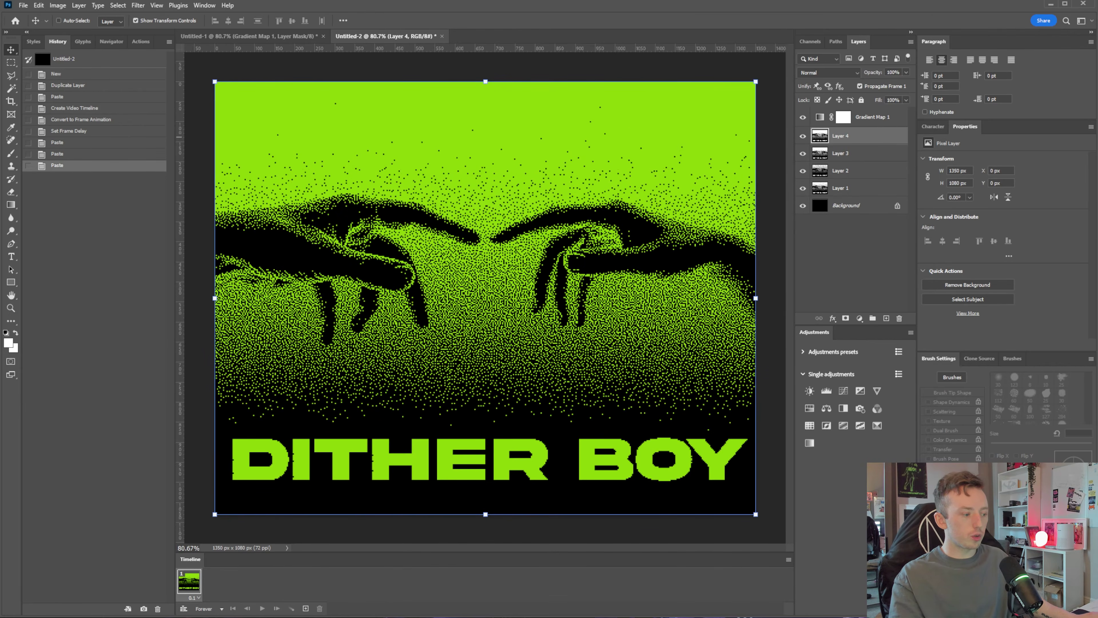
Make a Dither Boy variant with contrast 50, highlights 40 and luminance threshold 53 and paste it above Layer 4 in Untitled-2
key("alt+Tab")
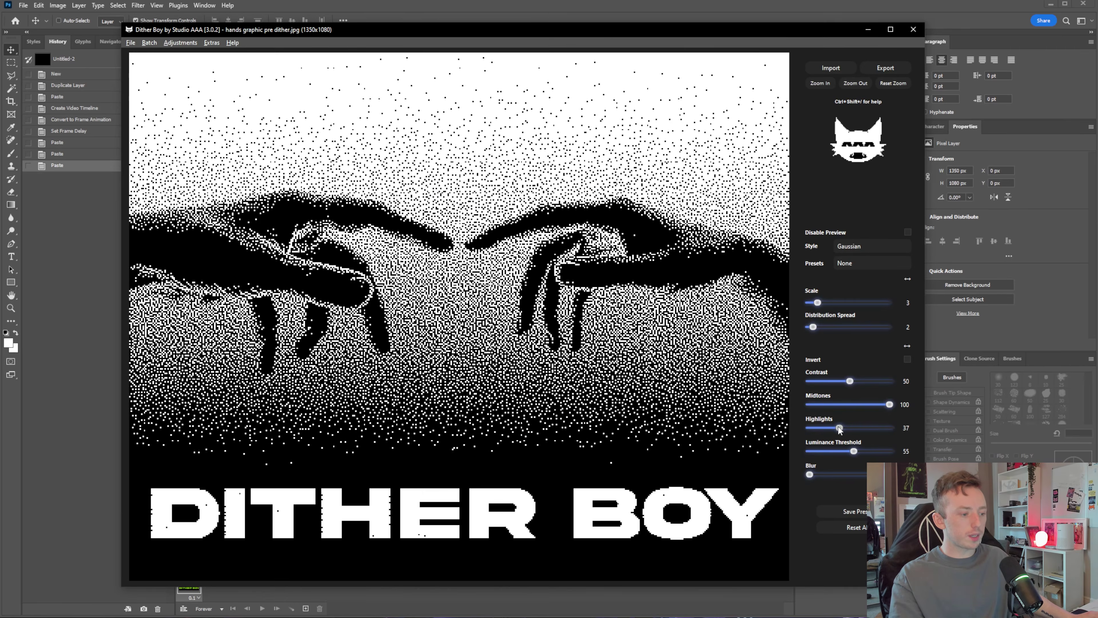
left_click_drag(839, 428, 853, 452)
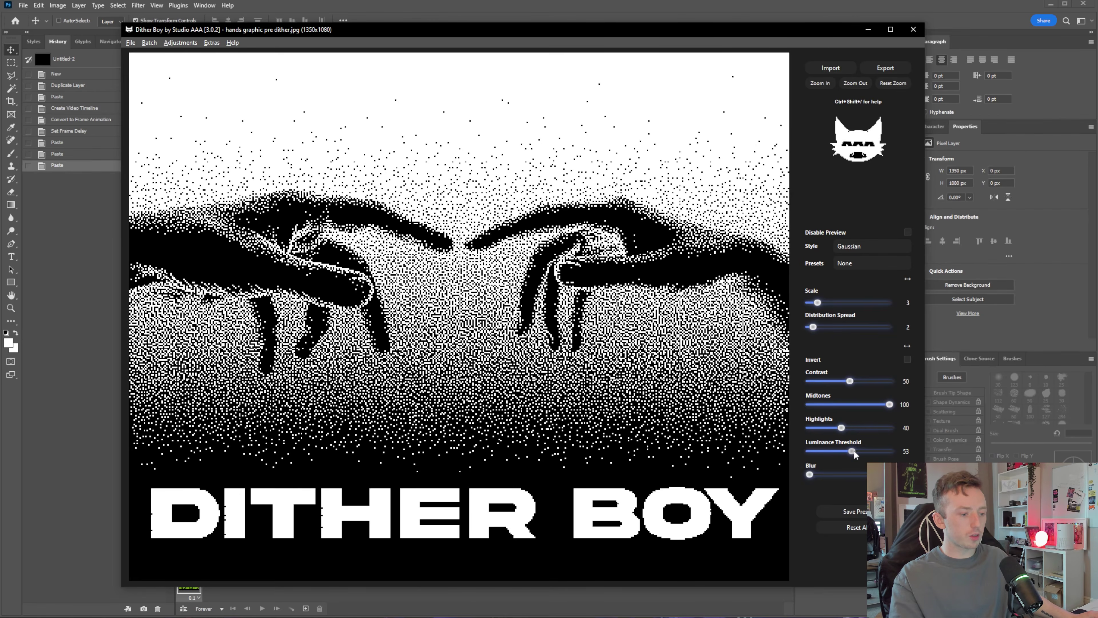
left_click(131, 42)
mouse_move(147, 66)
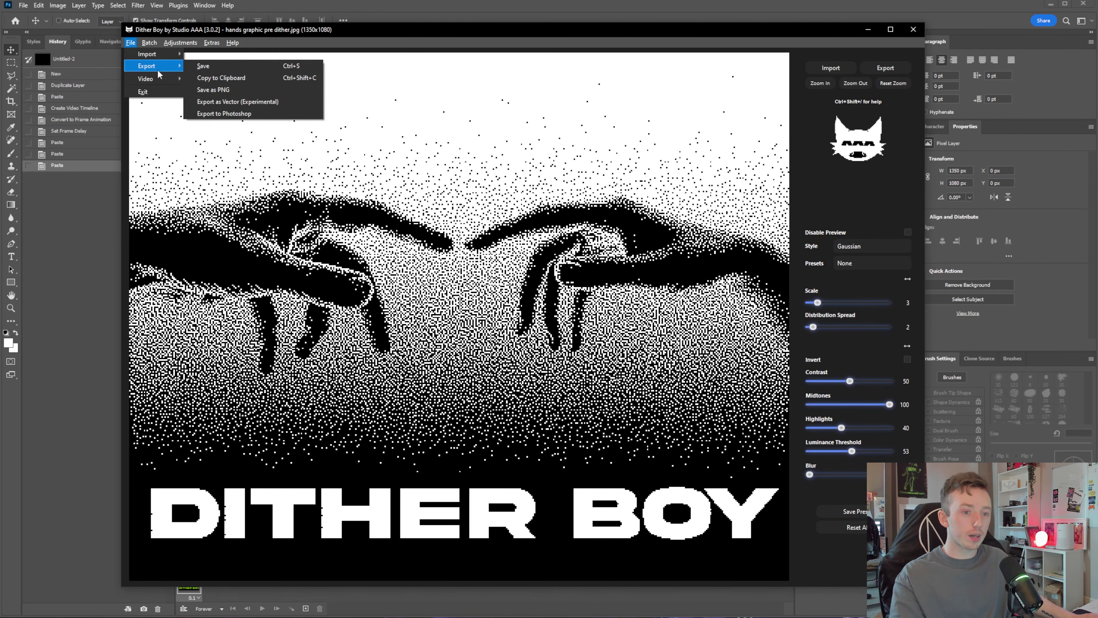
left_click(220, 80)
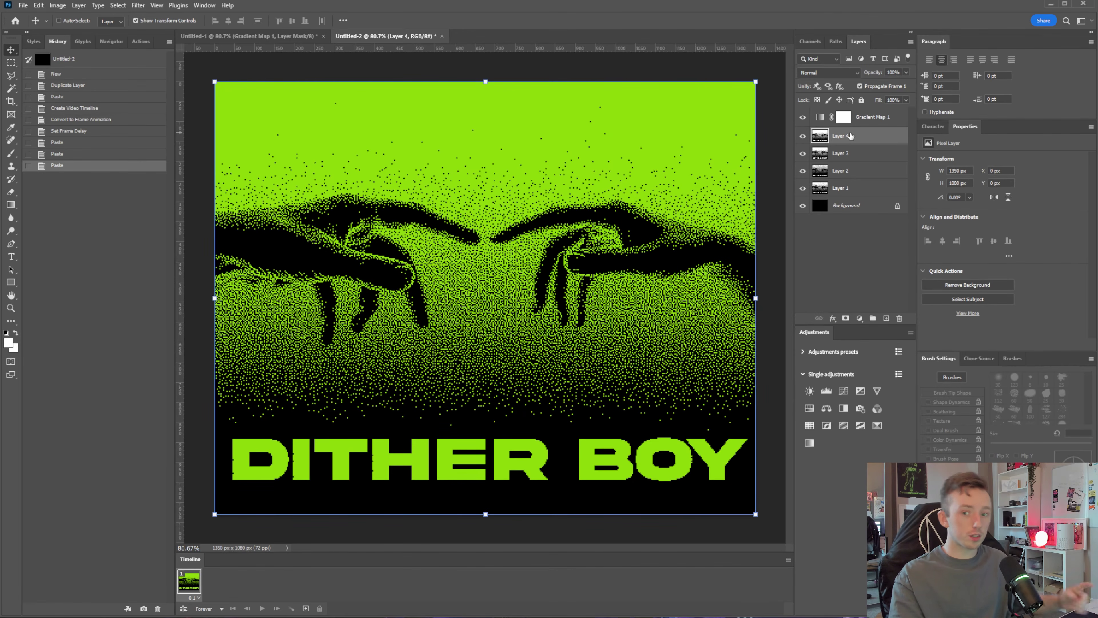
key("ctrl+v")
Make a Dither Boy variant with contrast 47, midtones 95, highlights 47 and luminance threshold 48 and paste it above Layer 5 in Untitled-2
key("alt+Tab")
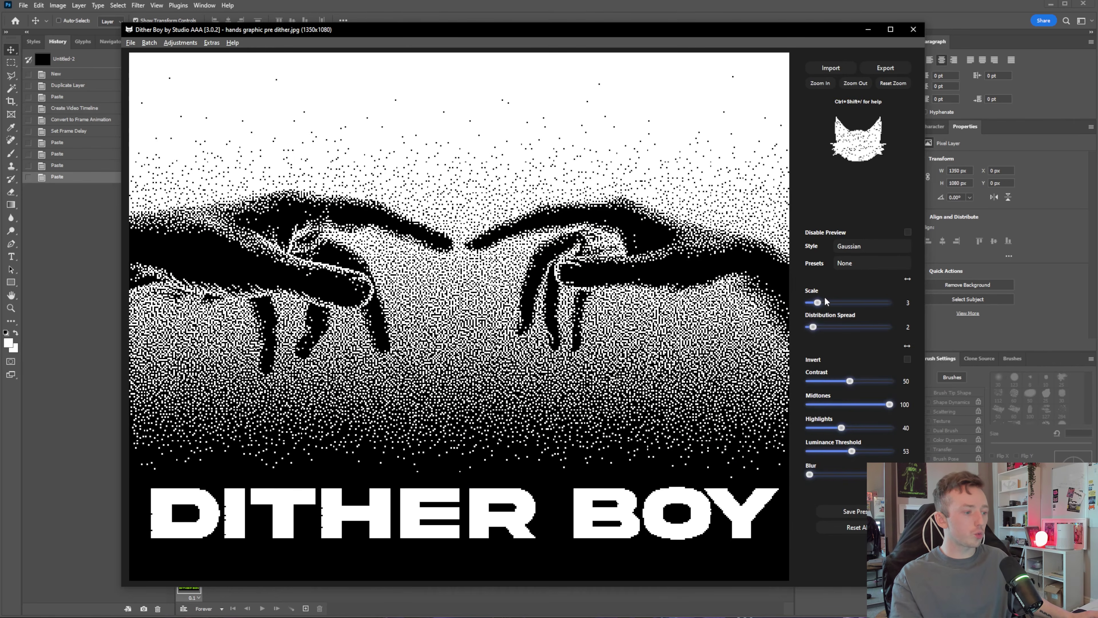
left_click(131, 42)
mouse_move(147, 66)
left_click(202, 81)
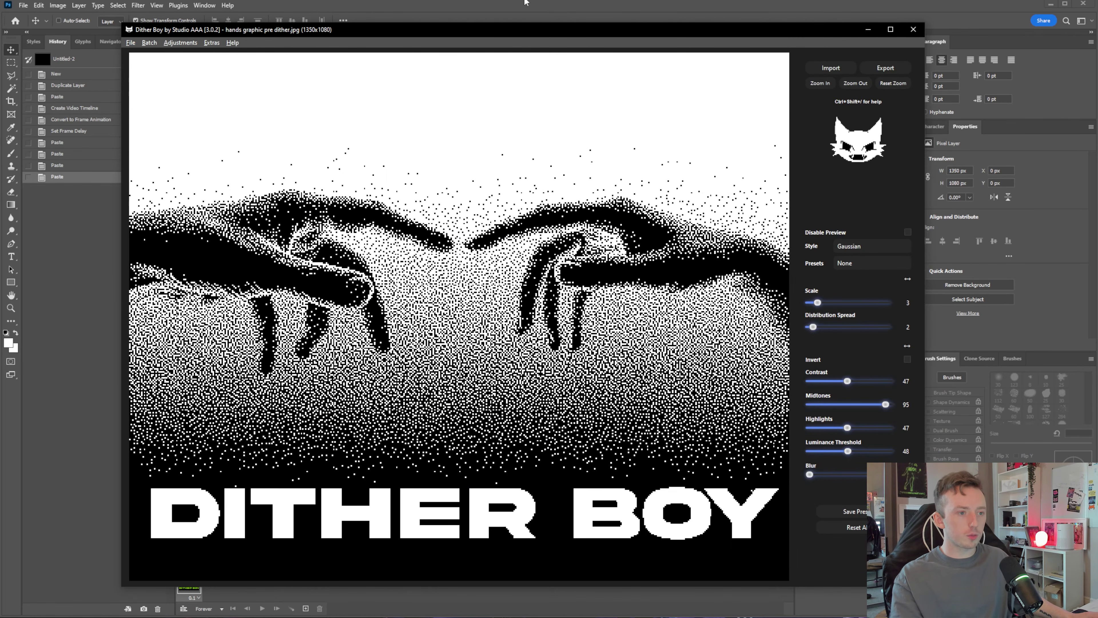
key("alt+Tab")
key("ctrl+v")
Hide Layers 2 to 6 in the first frame, and add a second frame with Layer 2 visible
left_click_drag(803, 135, 805, 205)
left_click(826, 222)
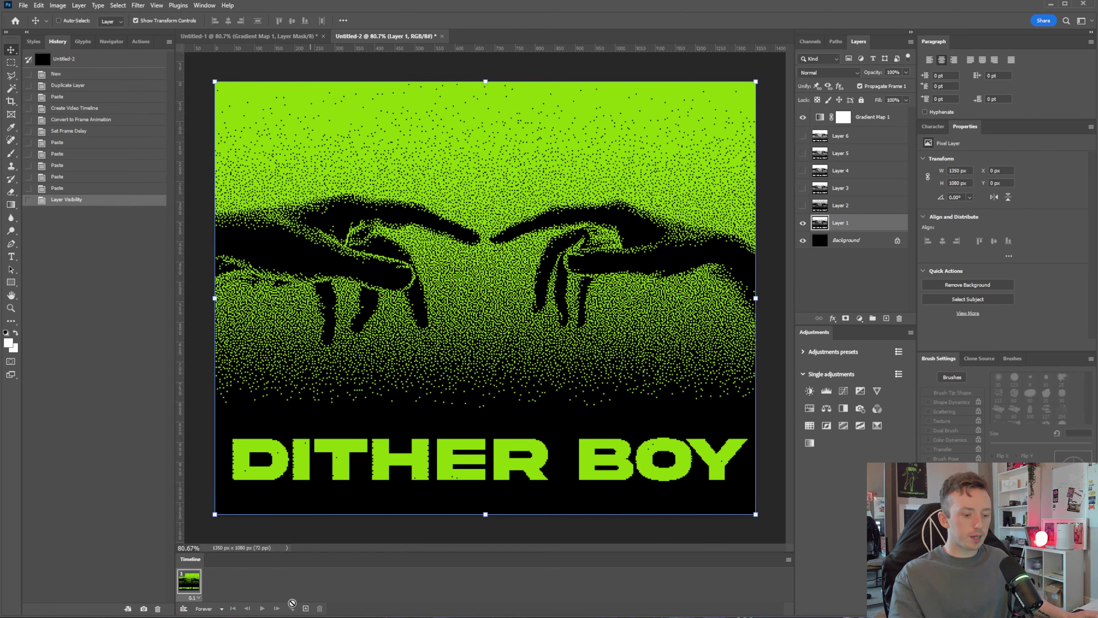
left_click(306, 609)
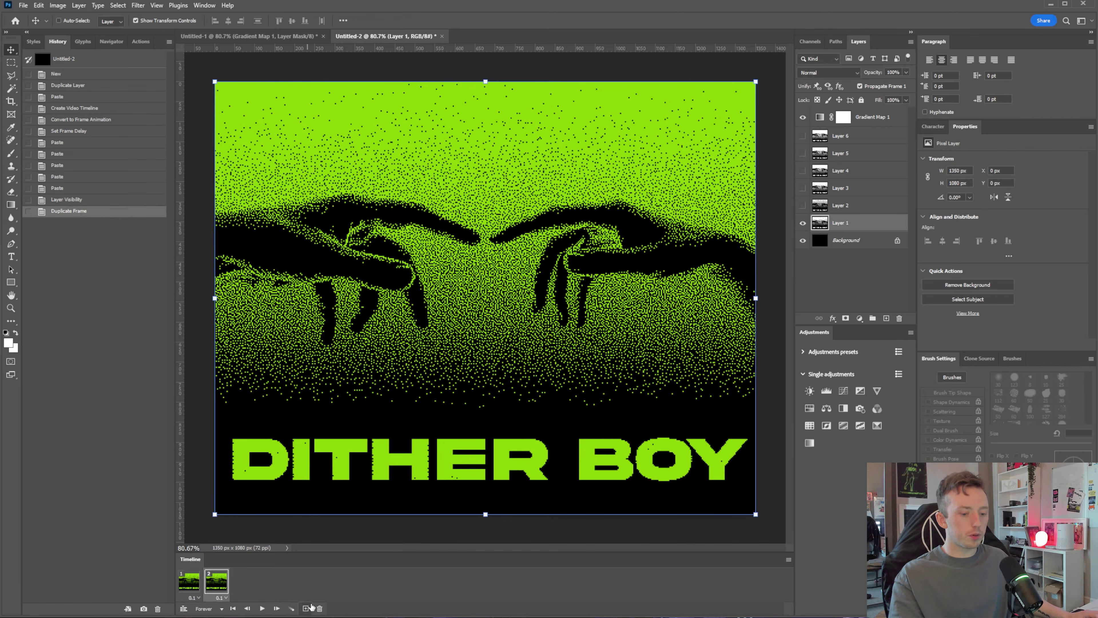
left_click(804, 205)
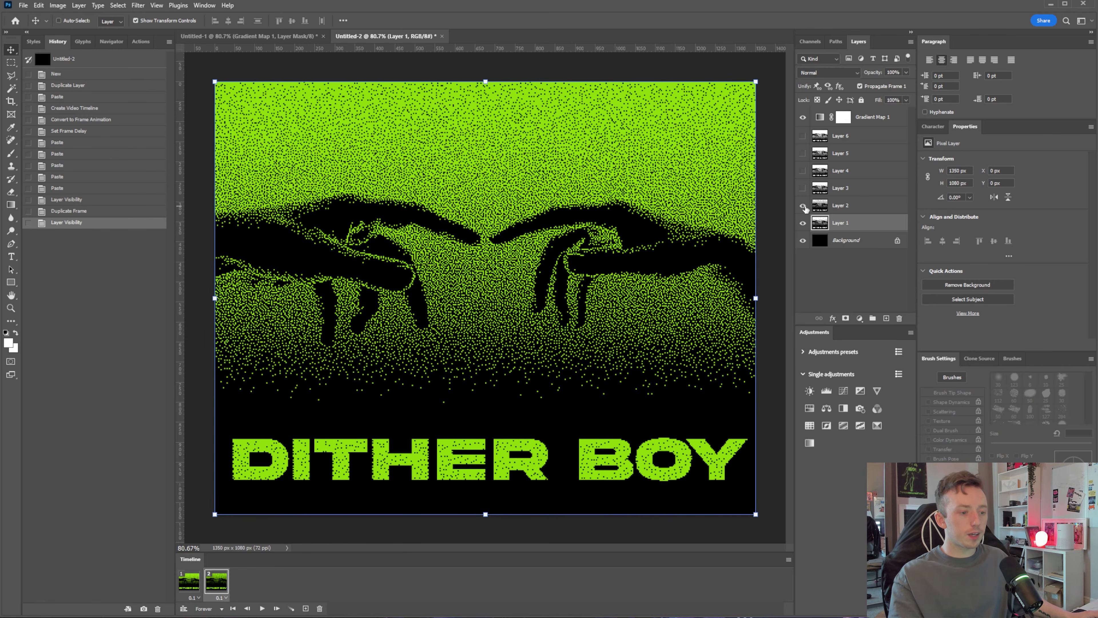
Add a third animation frame with Layer 3 visible and a fourth frame with Layer 4 visible
left_click(306, 609)
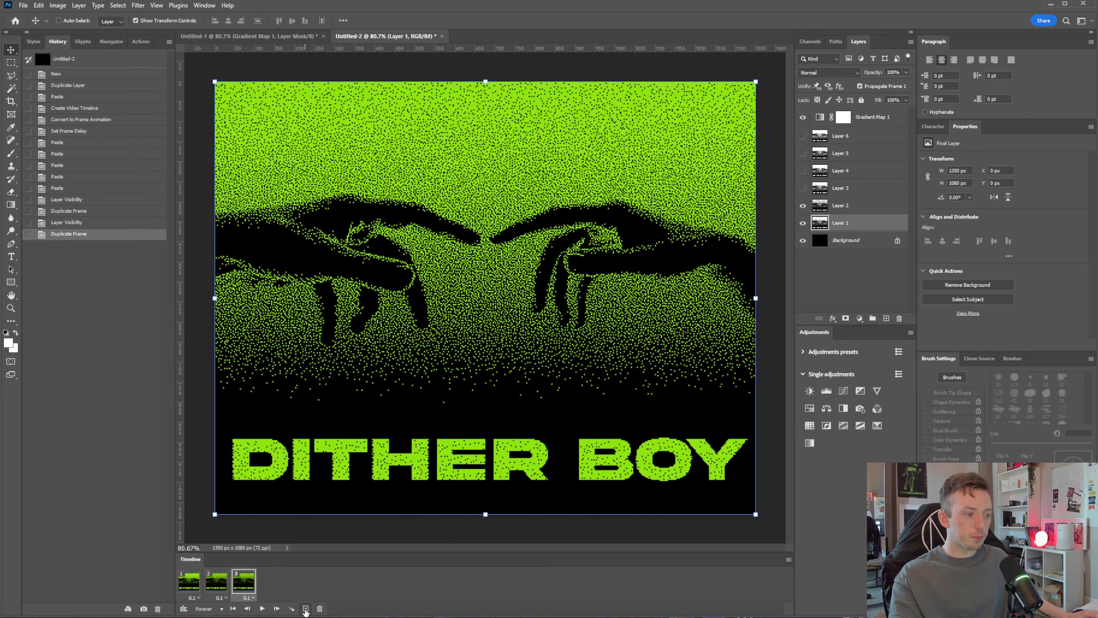
left_click(803, 188)
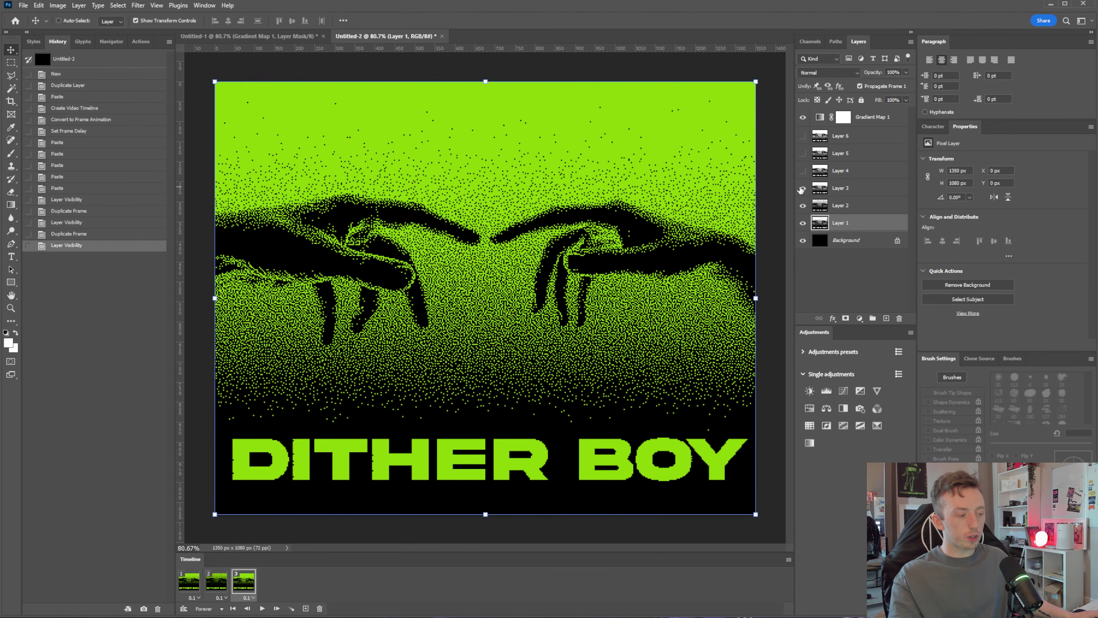
left_click(305, 608)
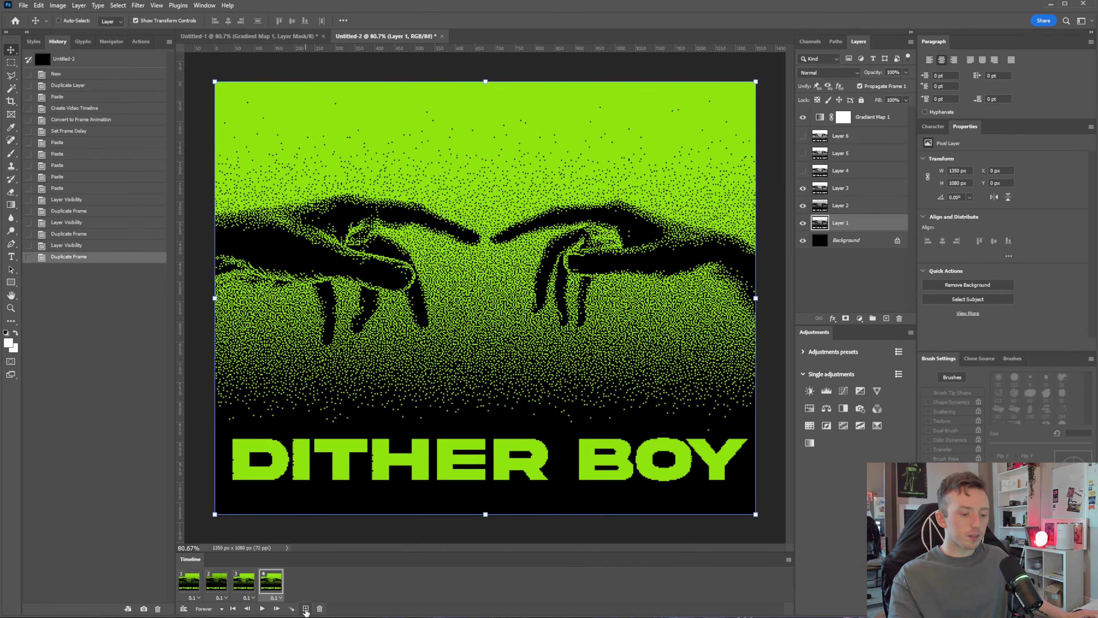
left_click(803, 170)
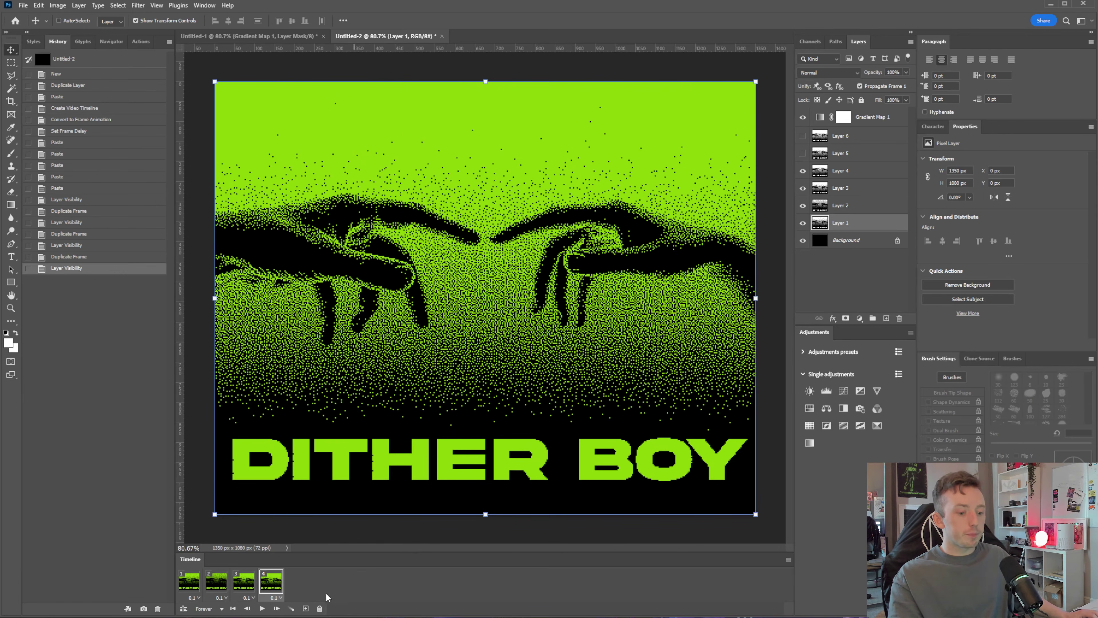
Add a fifth animation frame with Layer 5 visible and a sixth with Layer 6 visible, and deselect the layers
left_click(306, 609)
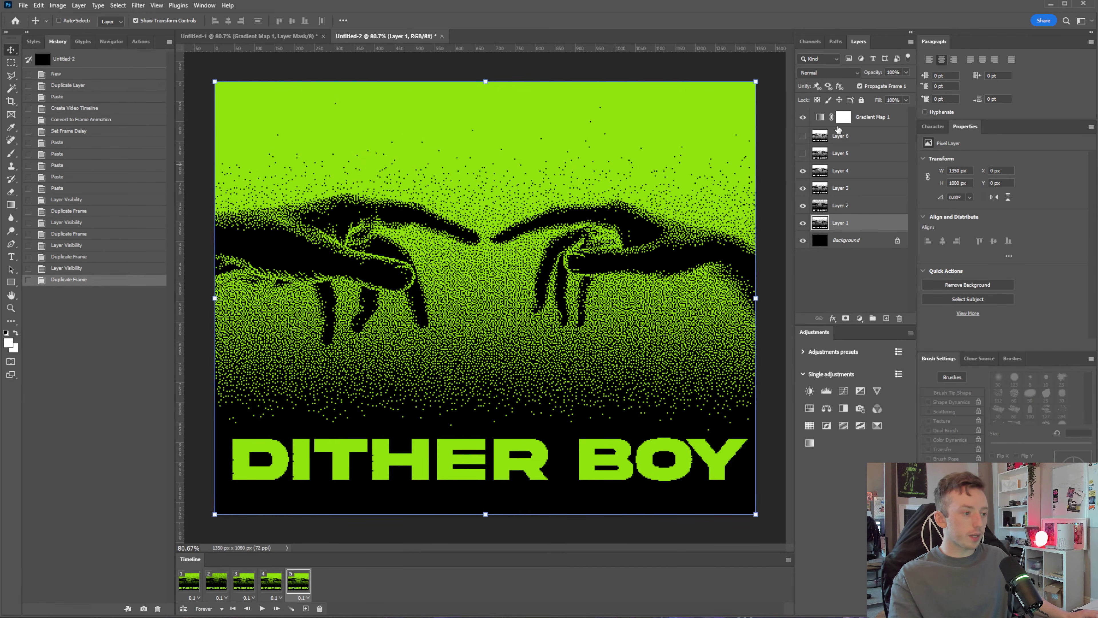
left_click(802, 153)
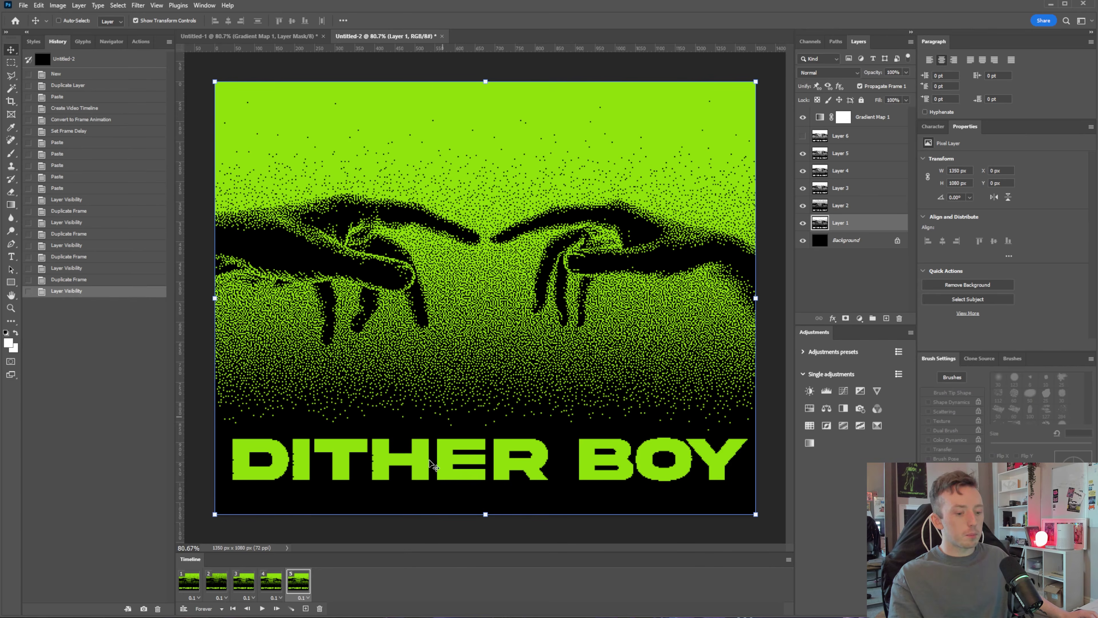
left_click(306, 609)
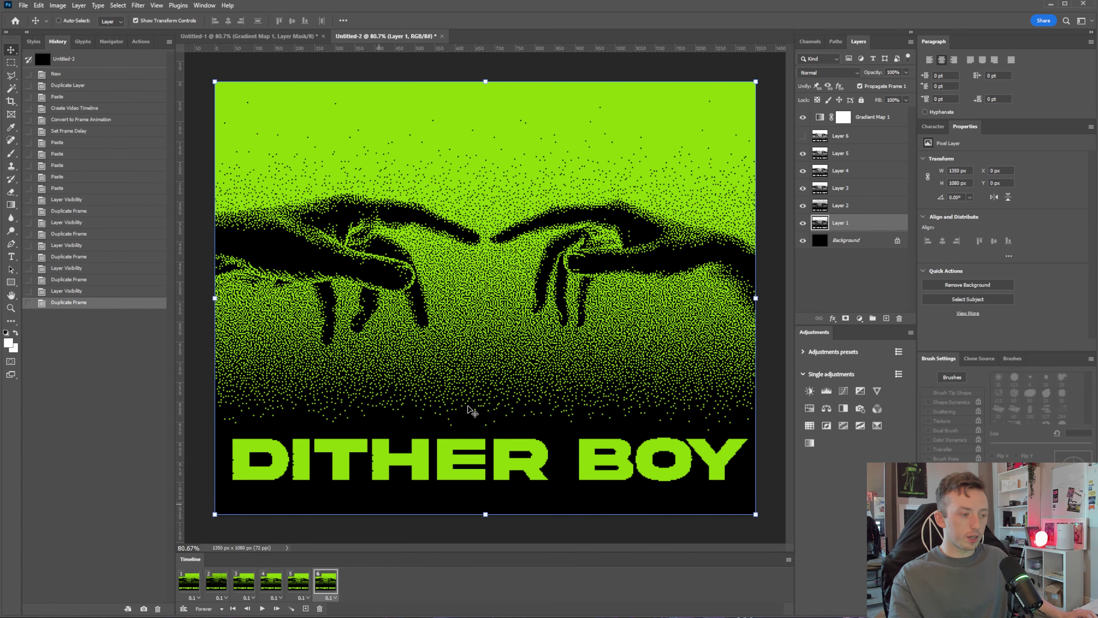
left_click(803, 137)
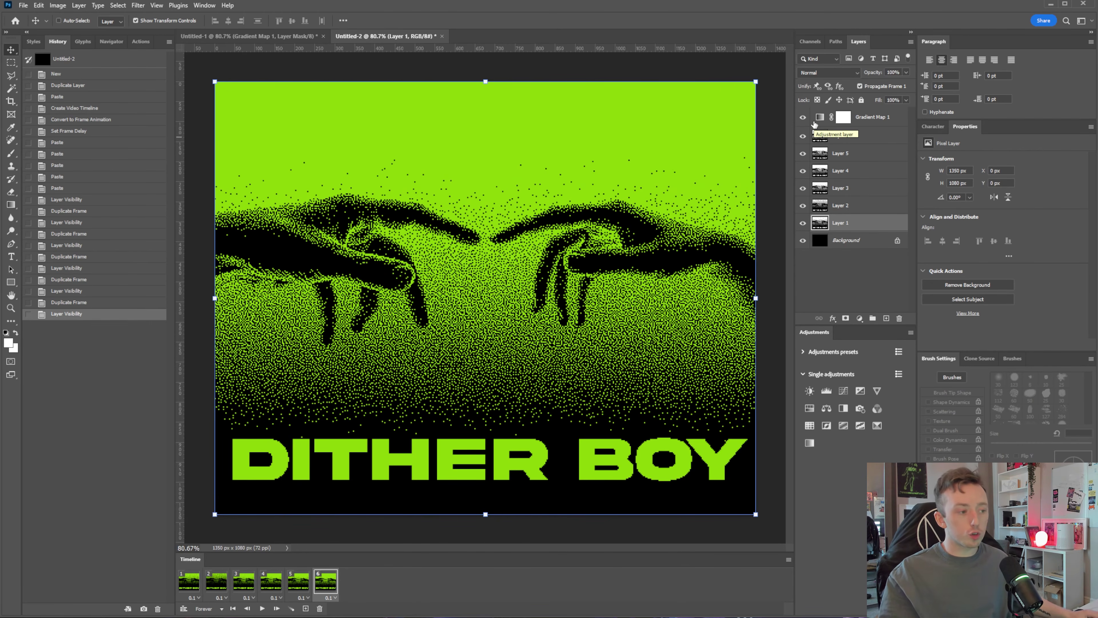
left_click(855, 258)
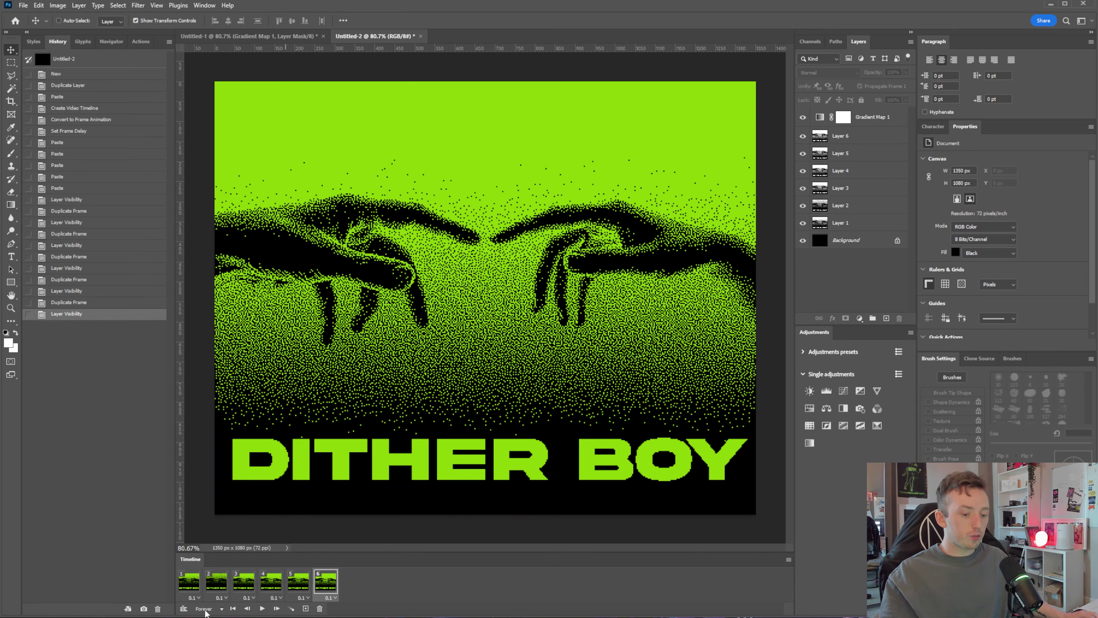
Check the animation's looping options and play the six-frame animation with looping set to Forever
left_click(222, 609)
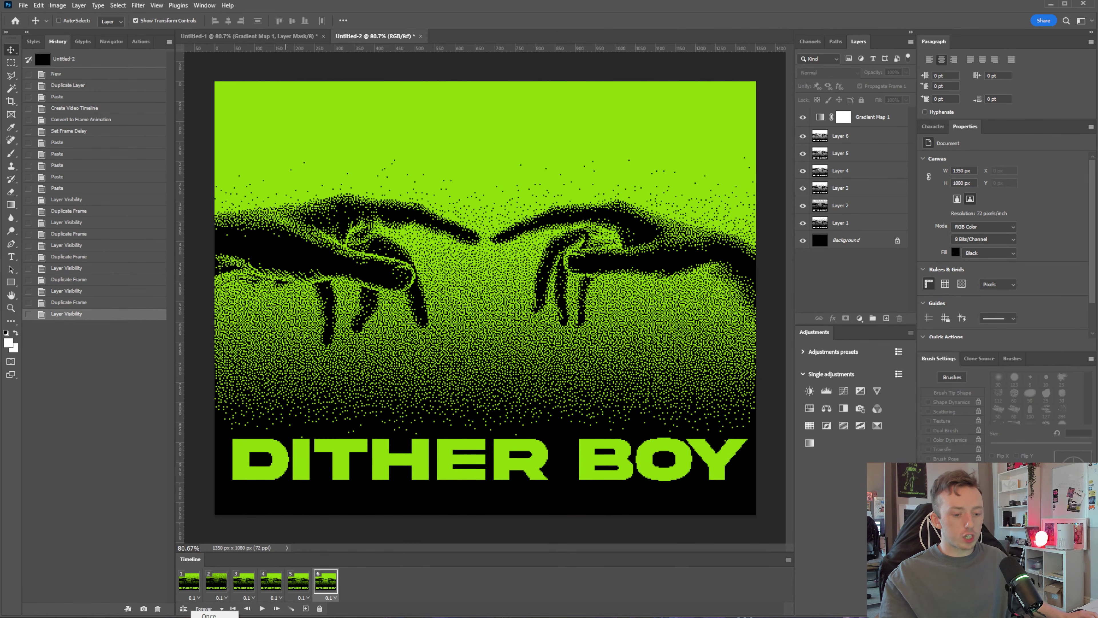
left_click(262, 609)
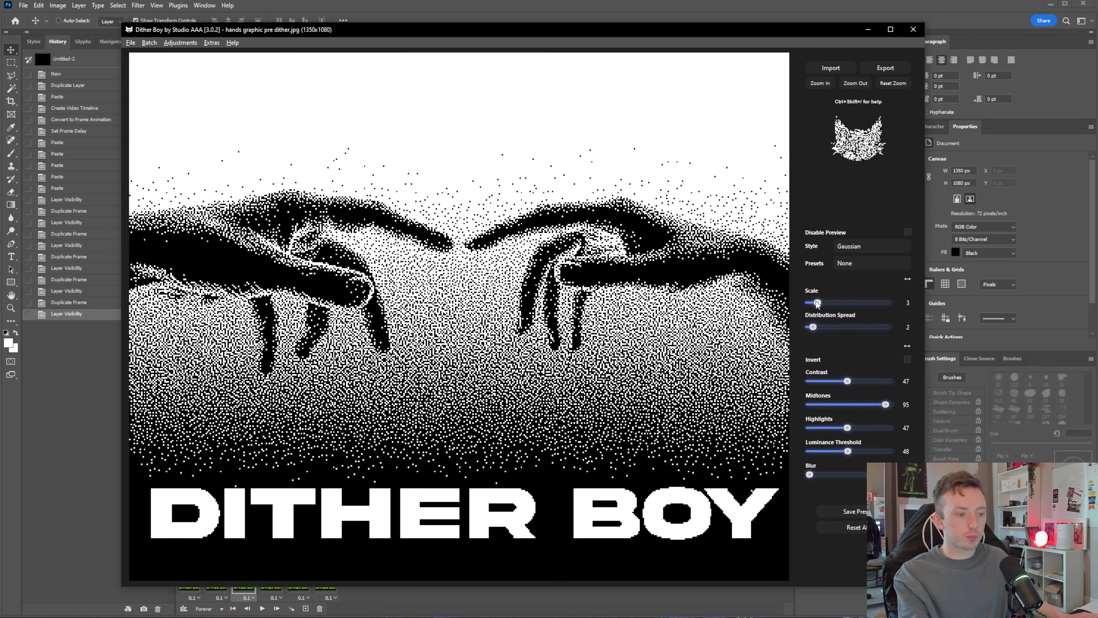
Try a larger scale for the Gaussian dither in Dither Boy
mouse_move(816, 302)
left_mouse_down()
mouse_move(844, 304)
mouse_move(834, 306)
left_mouse_up()
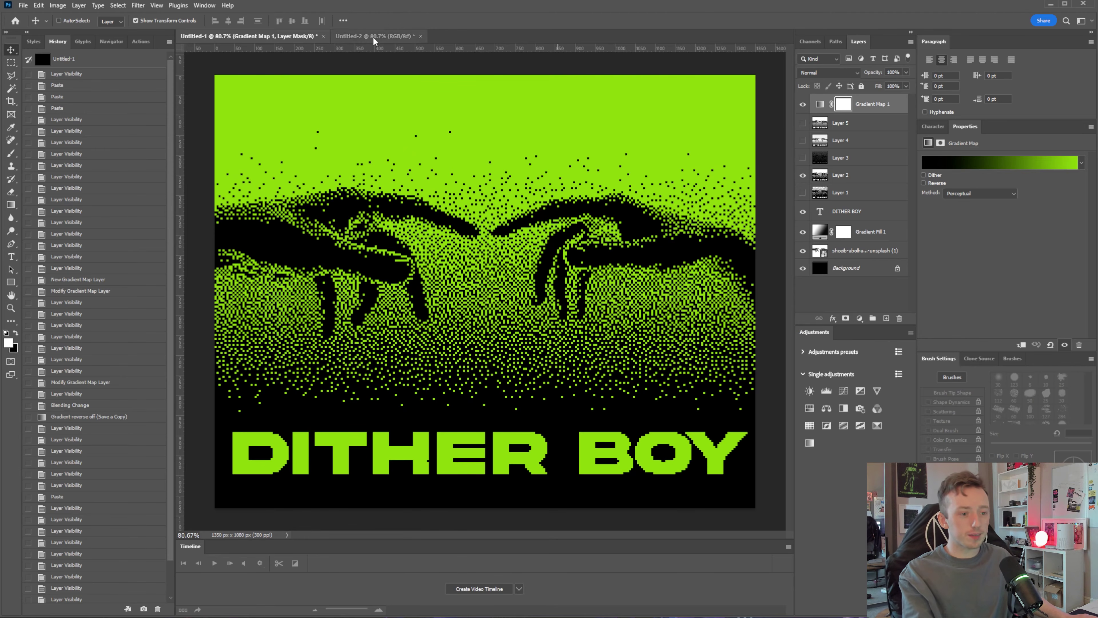
Return to the Untitled-2 document in Photoshop, play back its frame animation and stop it
left_click(373, 37)
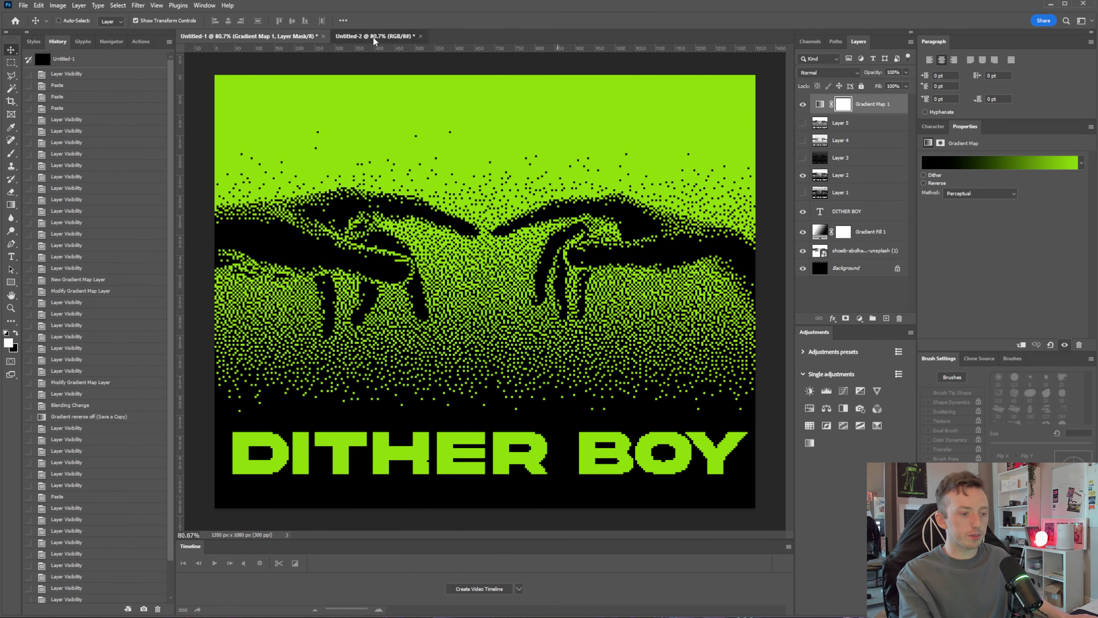
left_click(262, 609)
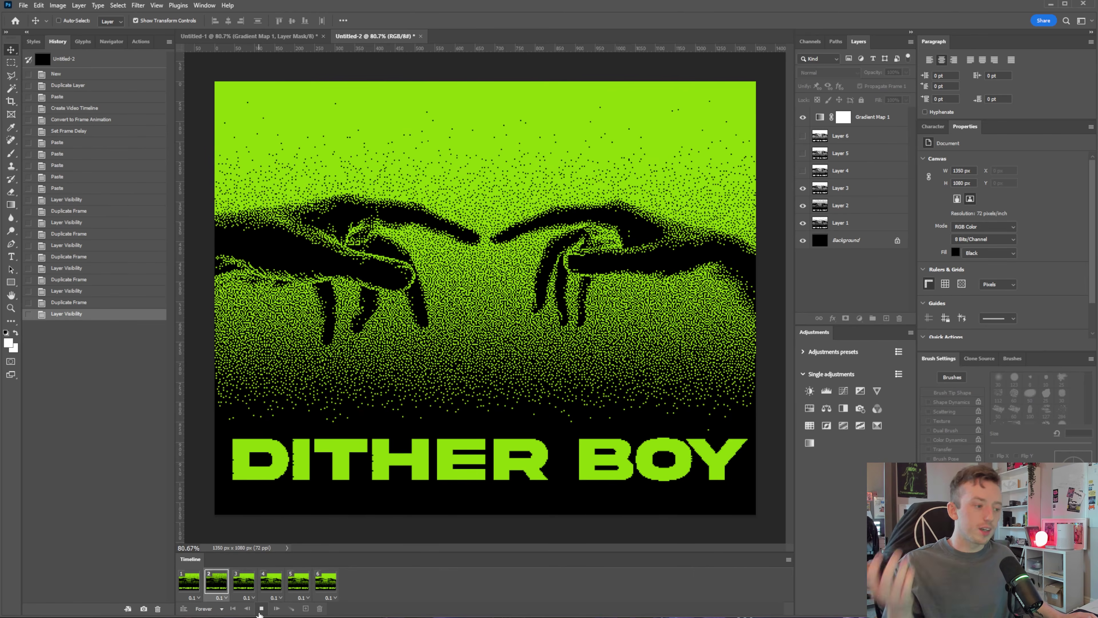
left_click(261, 609)
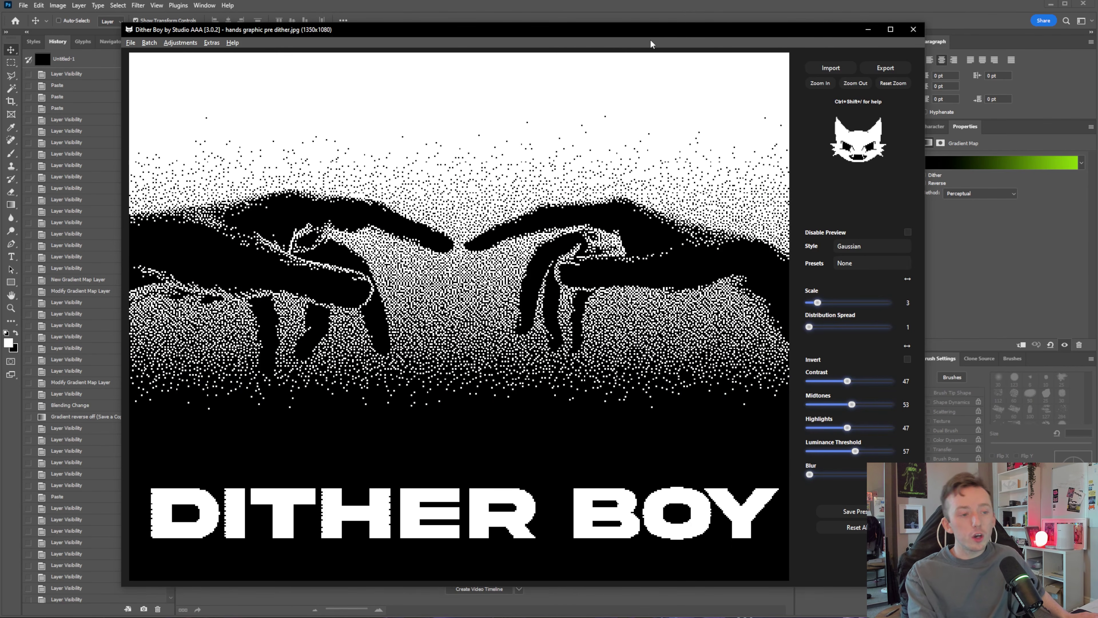
left_click(212, 44)
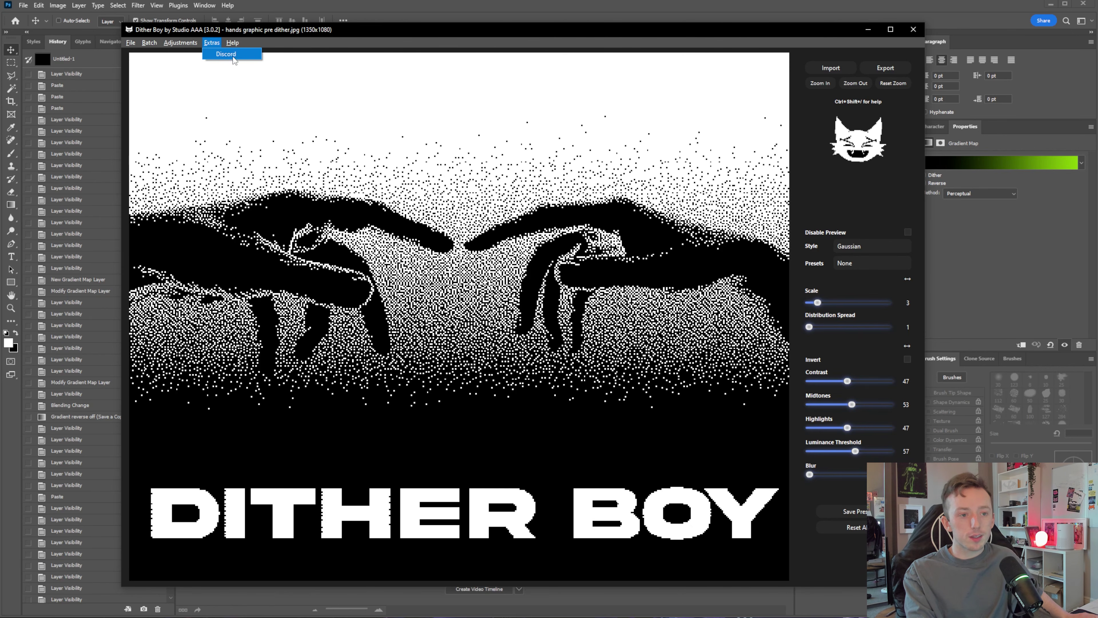
left_click(394, 105)
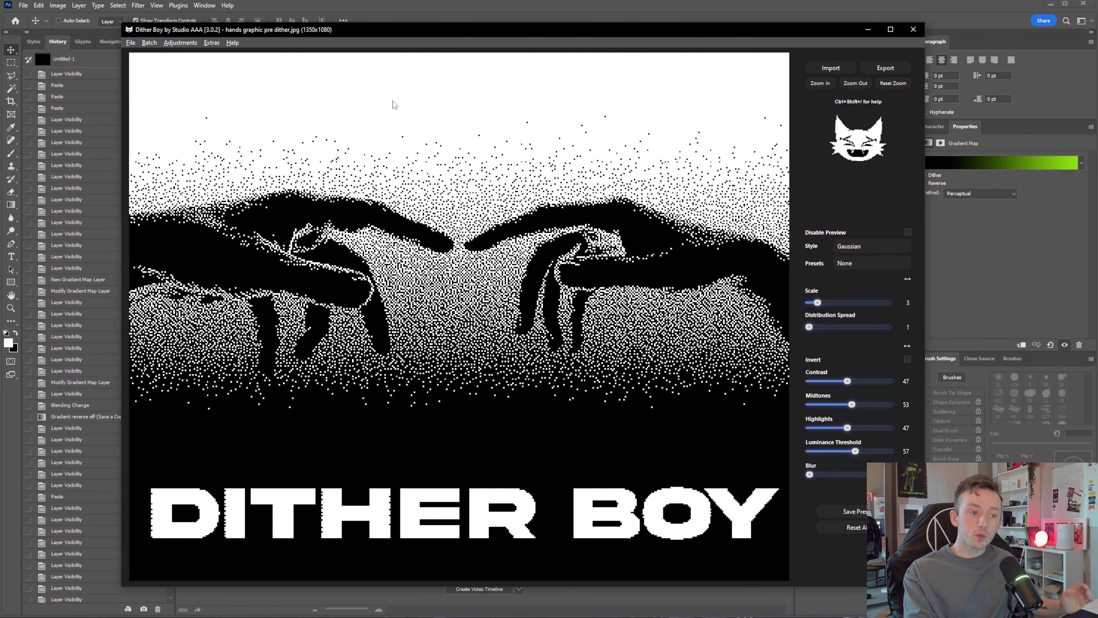